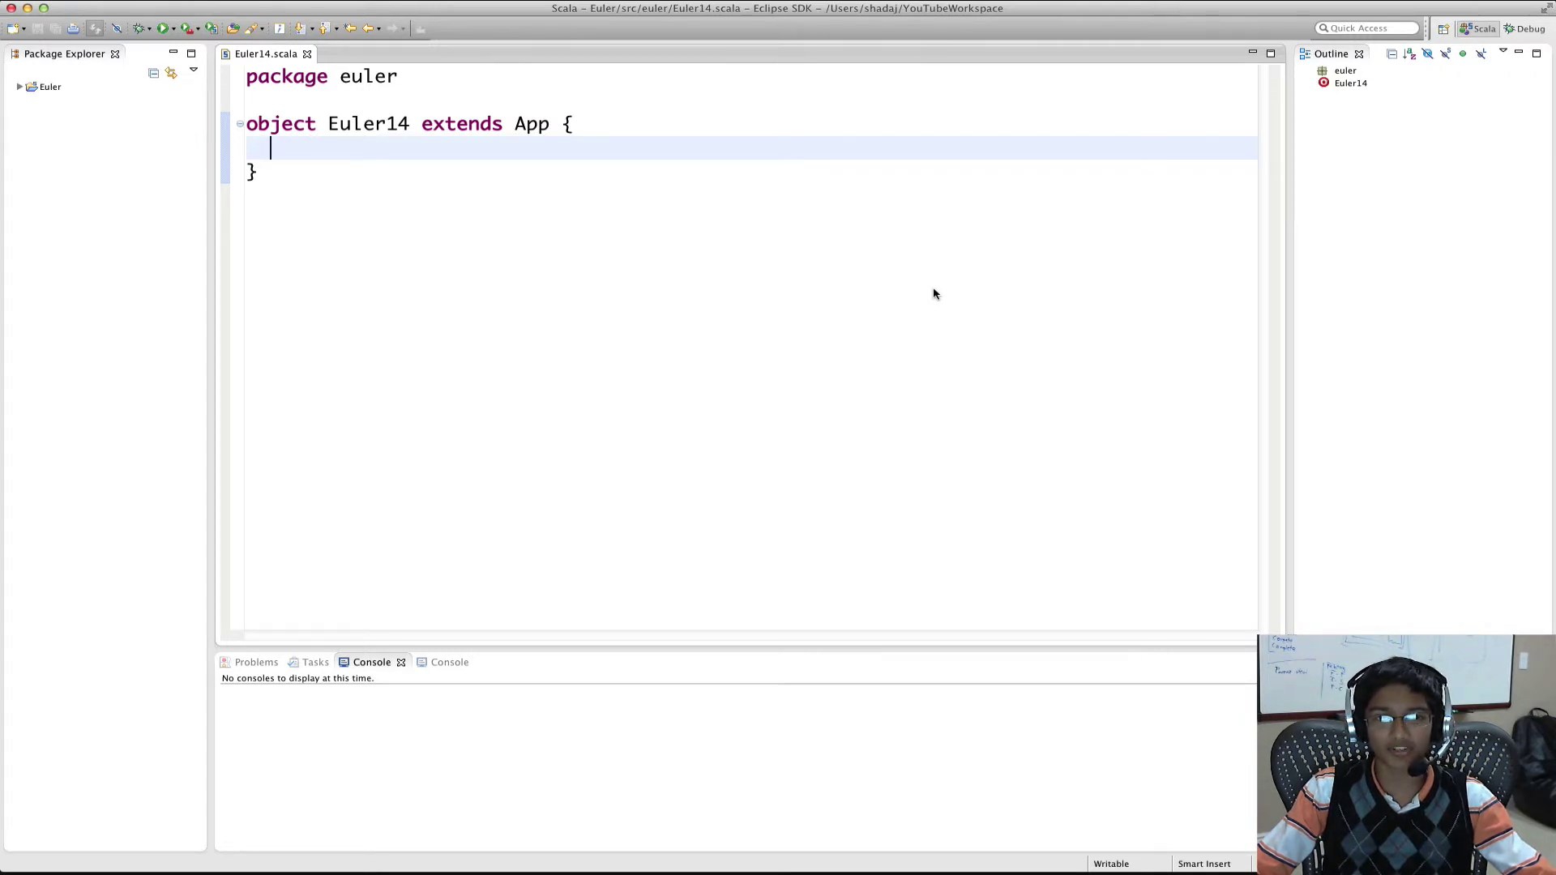
Switch from the empty Euler14 object to the Project Euler Problem 14 page in Chrome
{"action": "key", "text": "super+Tab"}
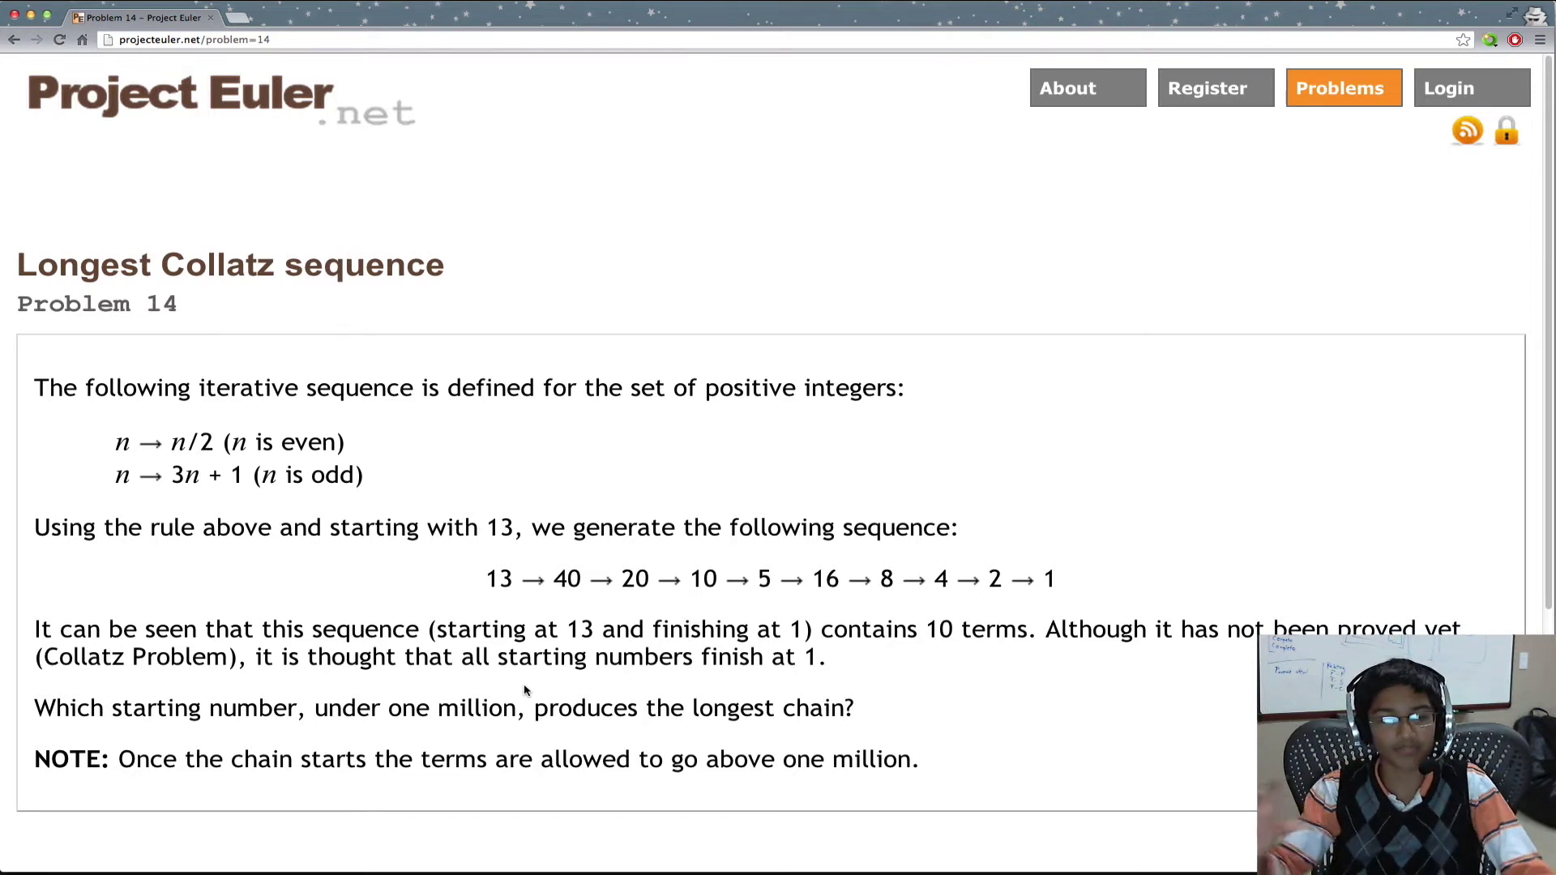
Read the Longest Collatz sequence statement, then return to Euler14.scala in Eclipse
{"action": "key", "text": "super+Tab"}
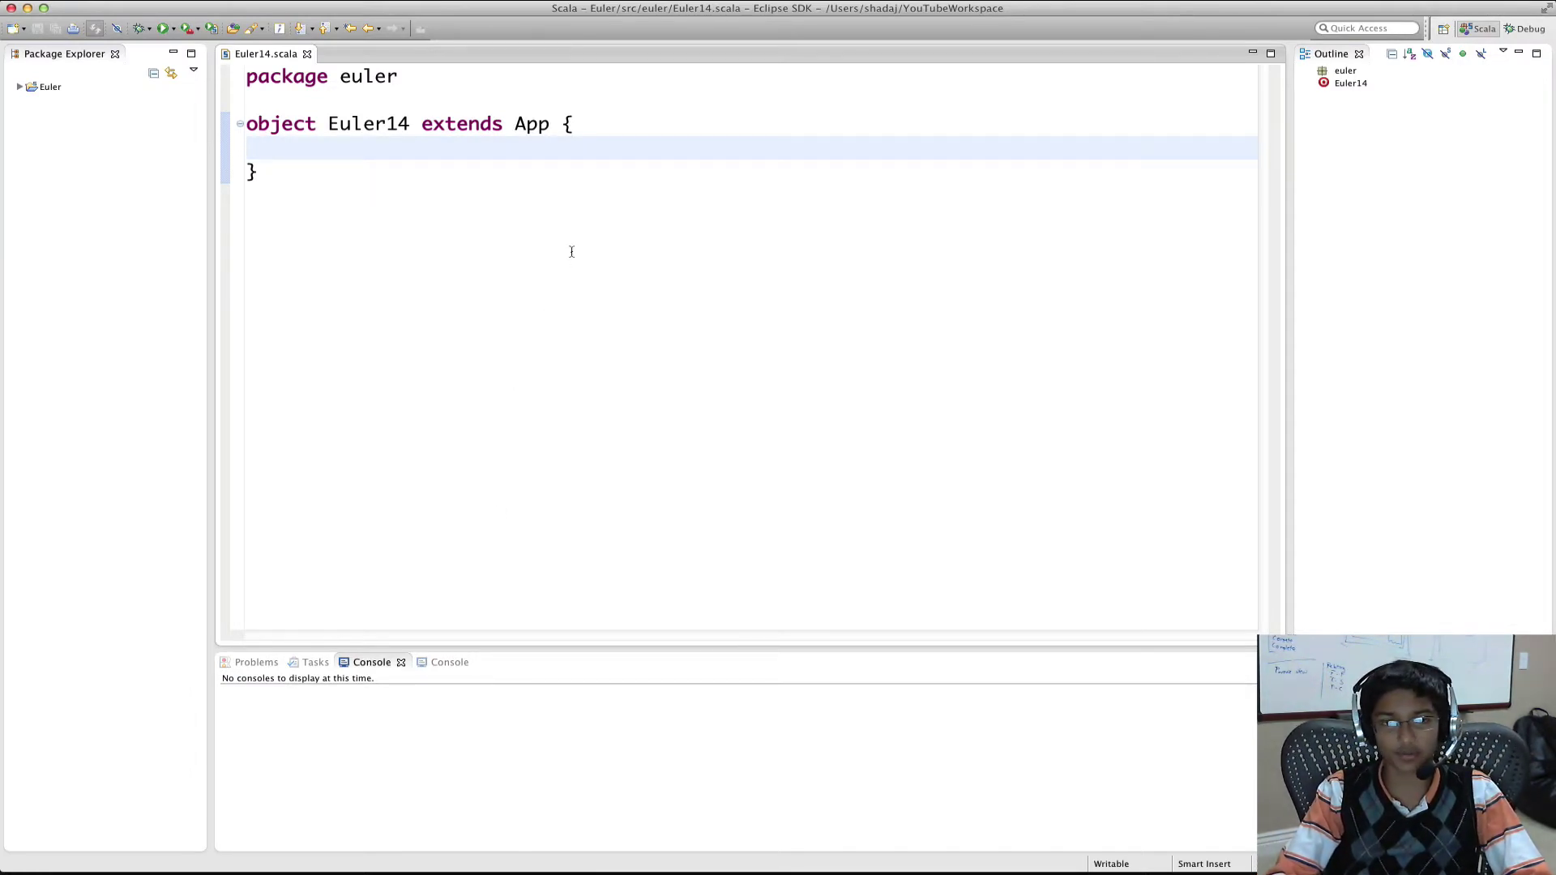
{"action": "type", "text": "def"}
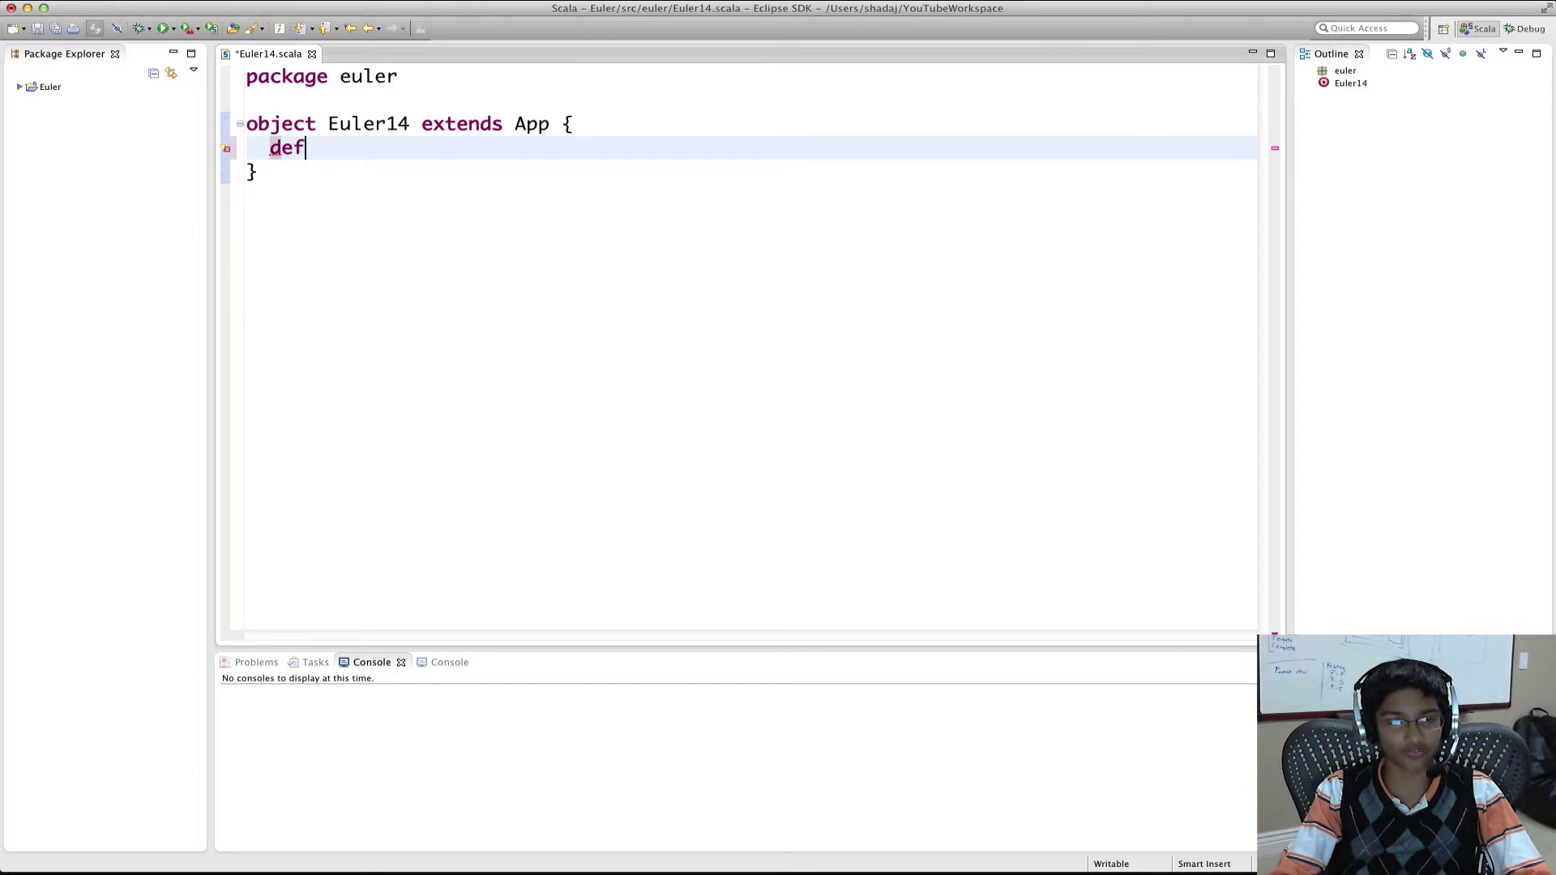
{"action": "type", "text": " se"}
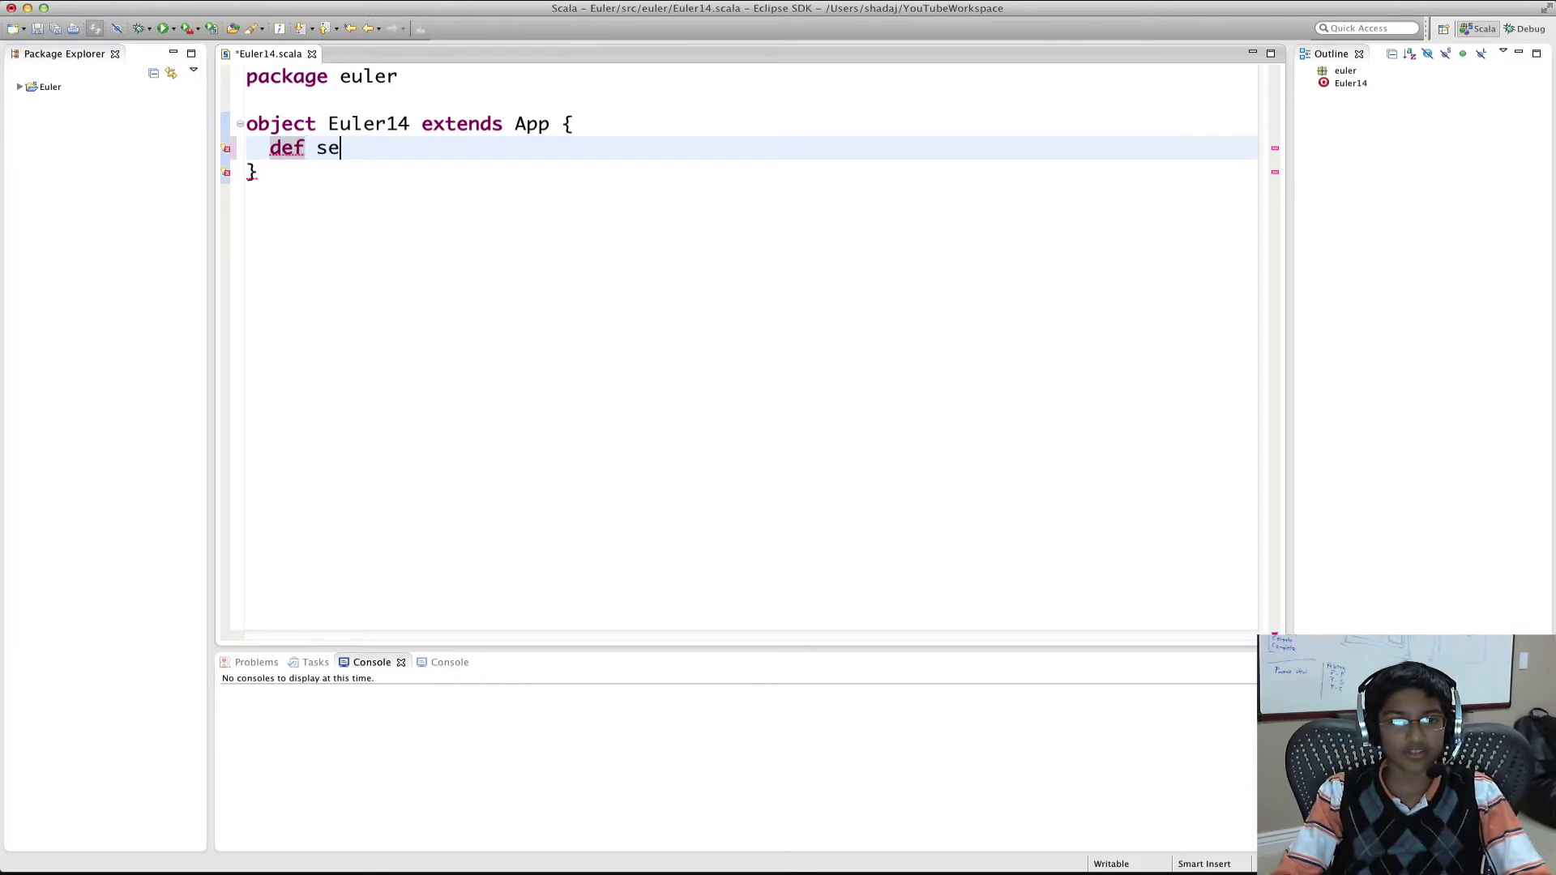
{"action": "type", "text": "quenceL"}
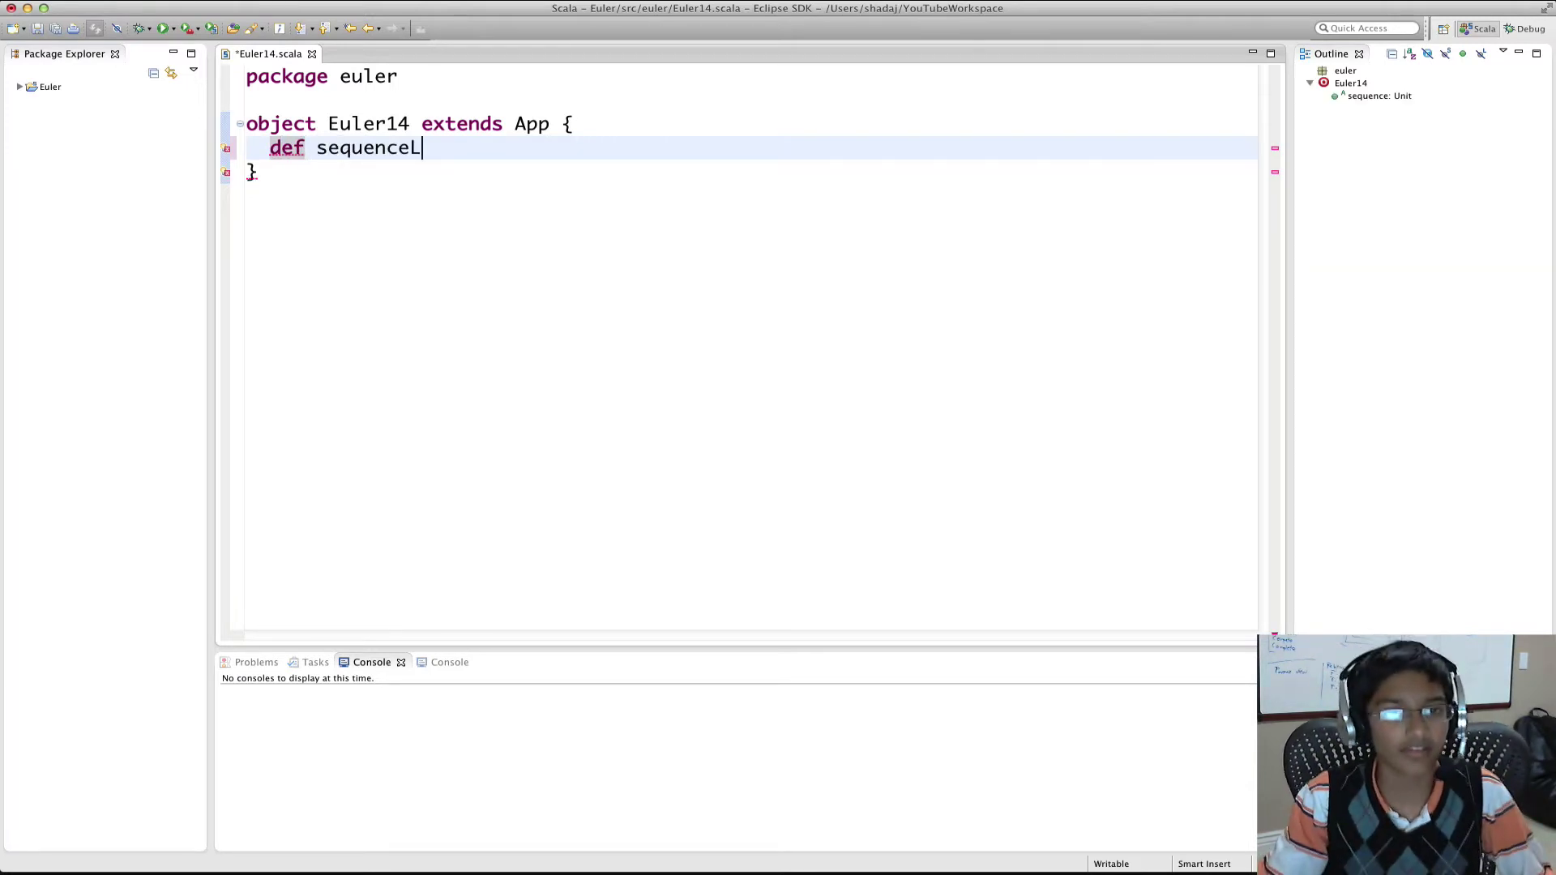
{"action": "type", "text": "ength(start"}
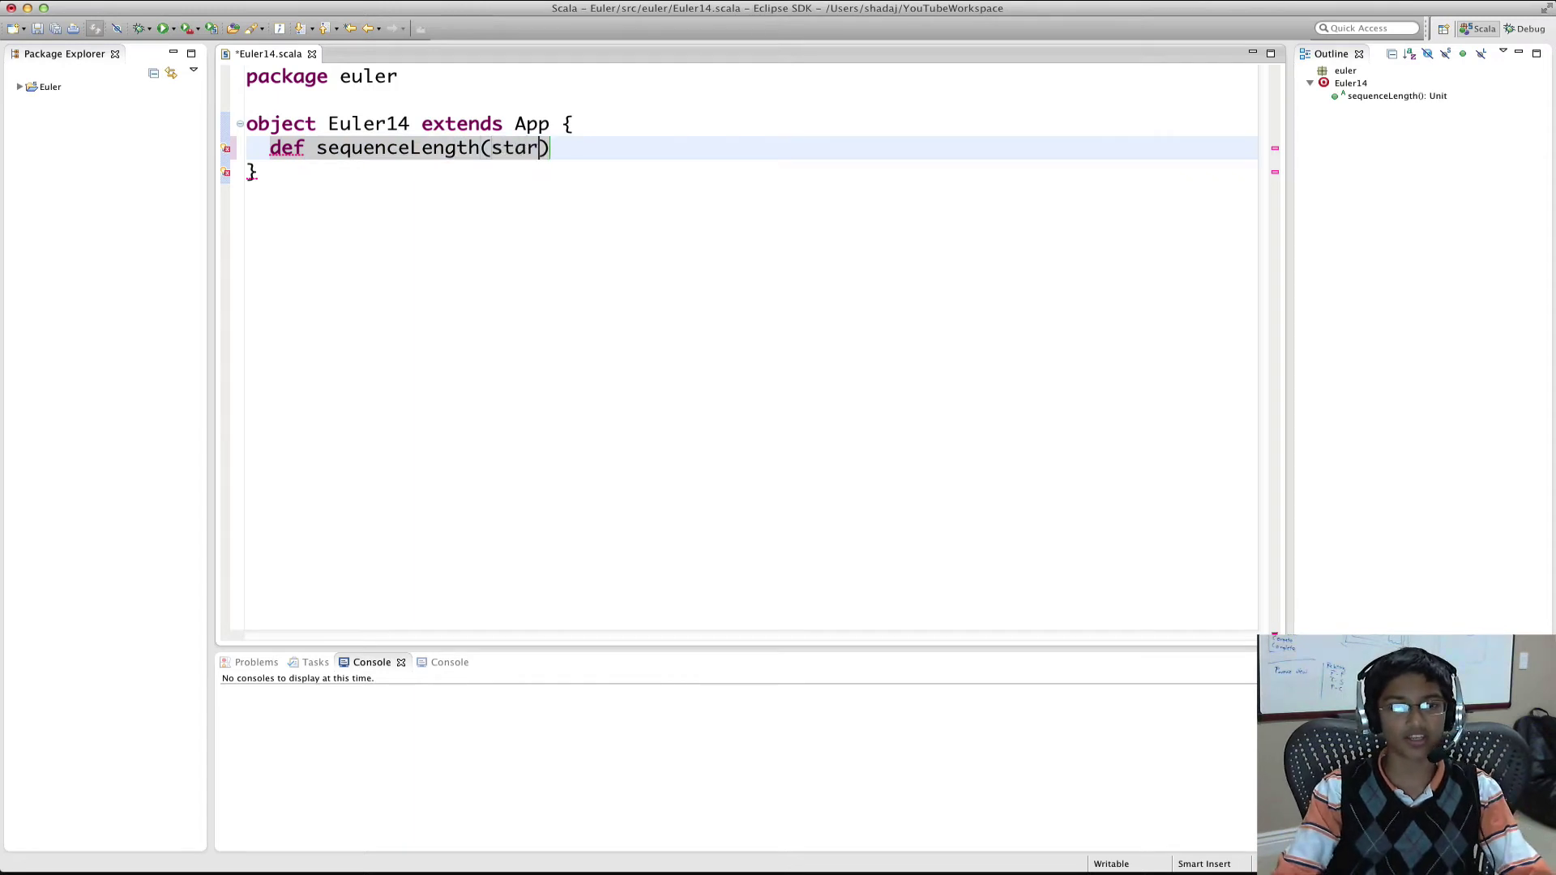
{"action": "type", "text": ": Long)"}
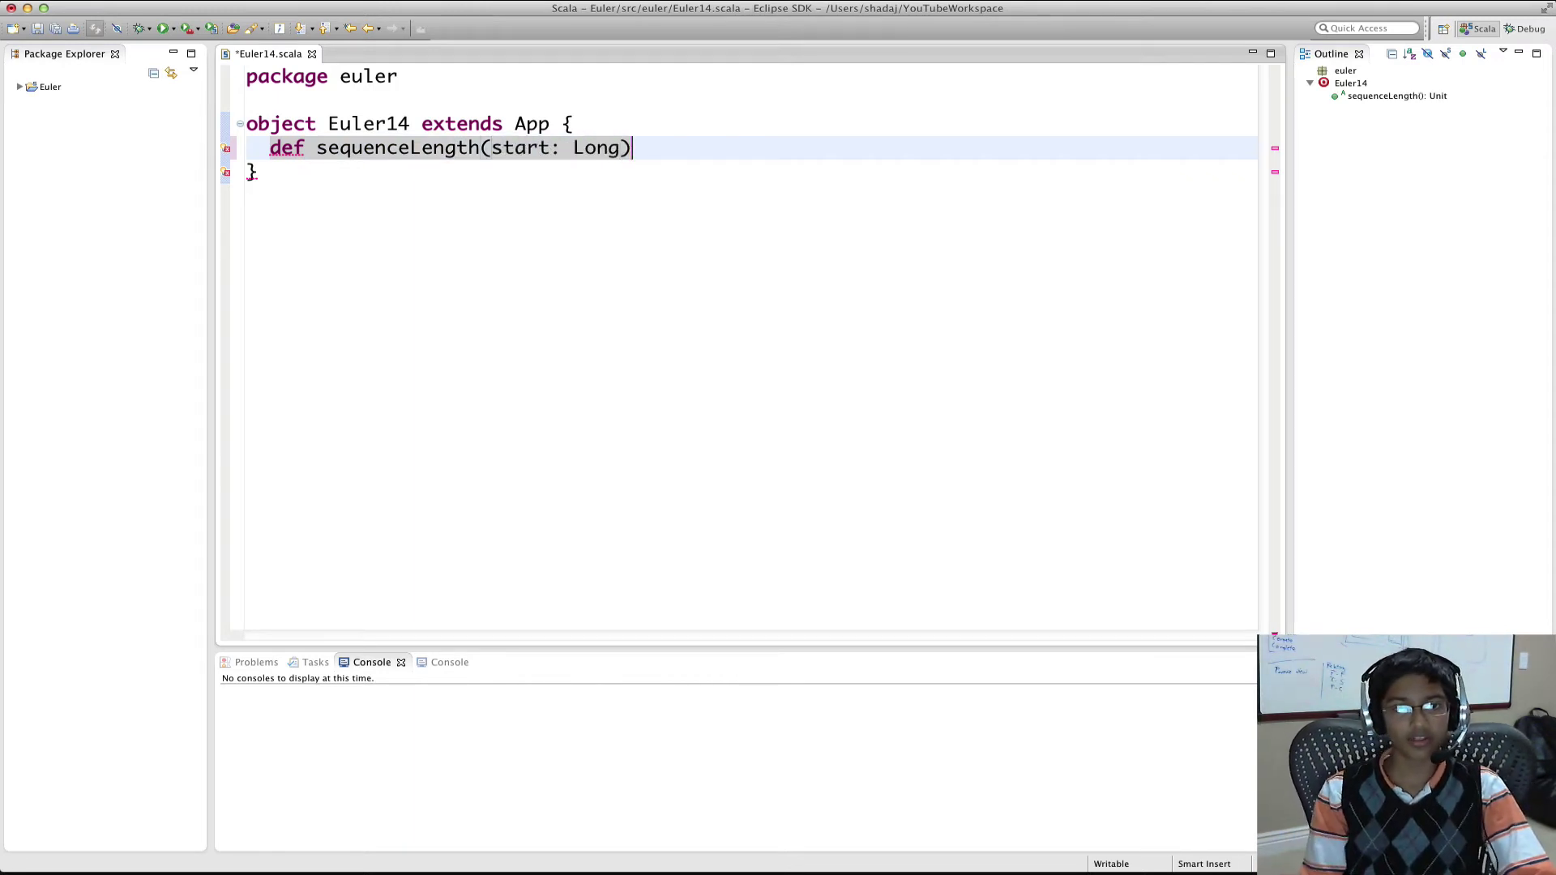
{"action": "type", "text": " ="}
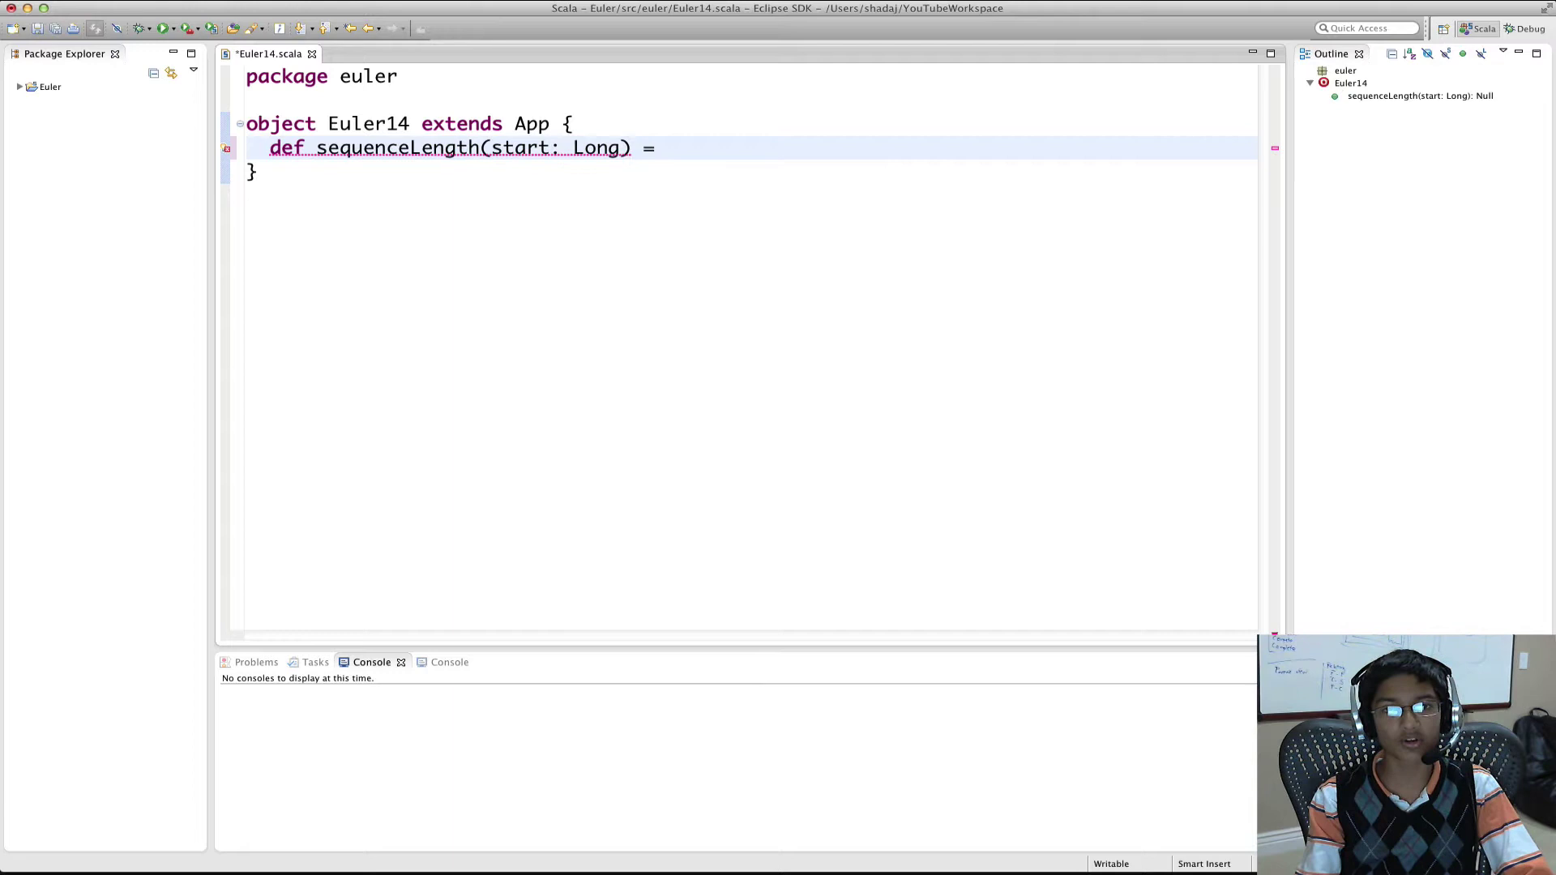
{"action": "type", "text": " {"}
Add sequenceLength(start: Long) containing a loop(n: Long, lengthSoFar: Long) = ??? stub, and save
{"action": "key", "text": "Return"}
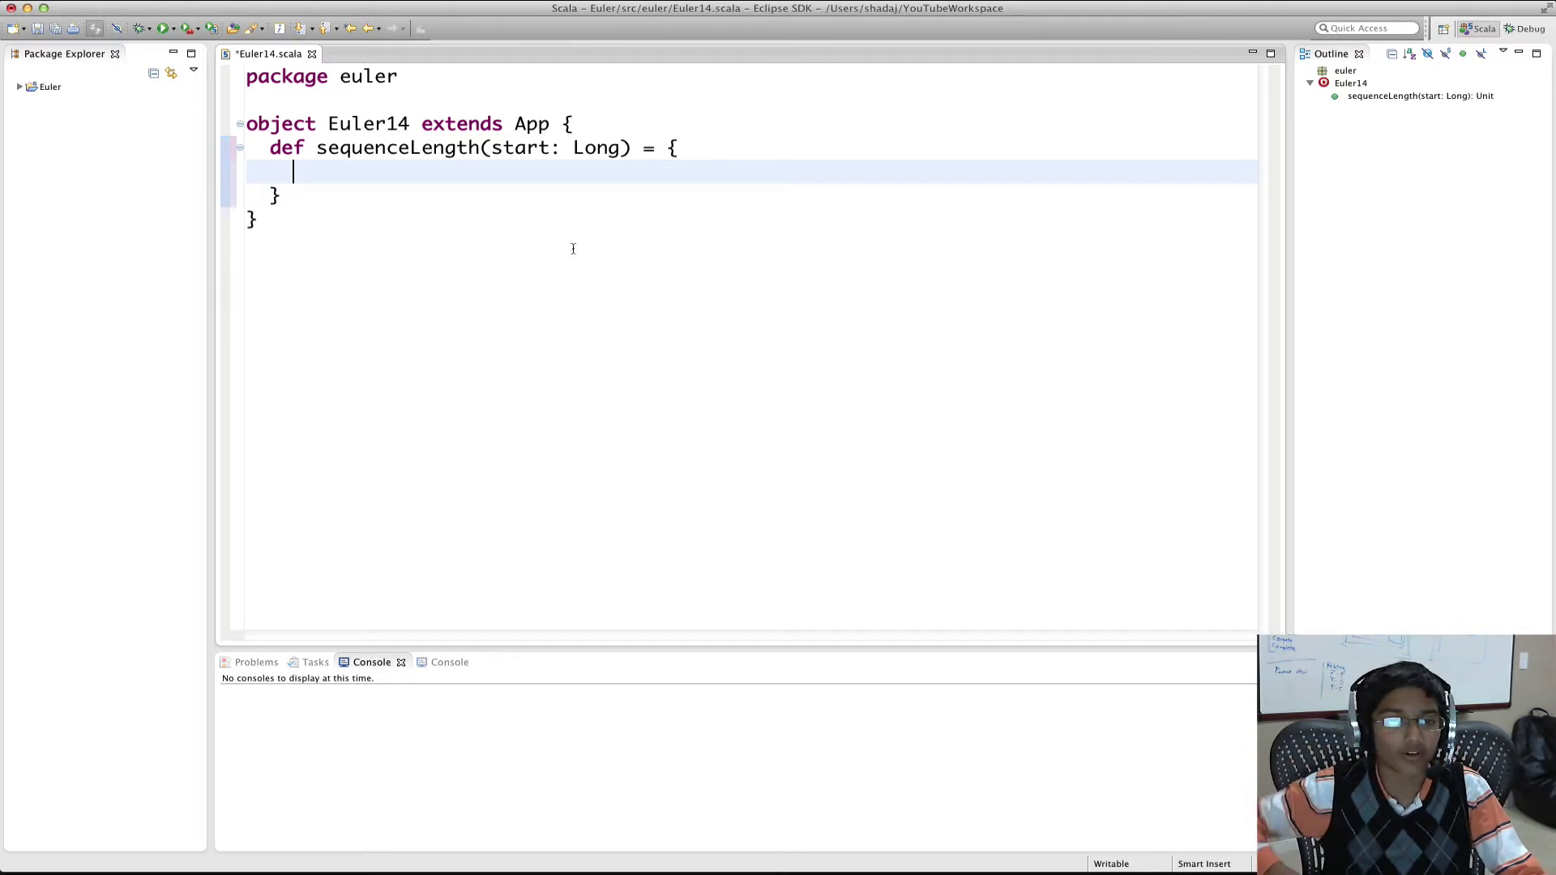
{"action": "type", "text": "def "}
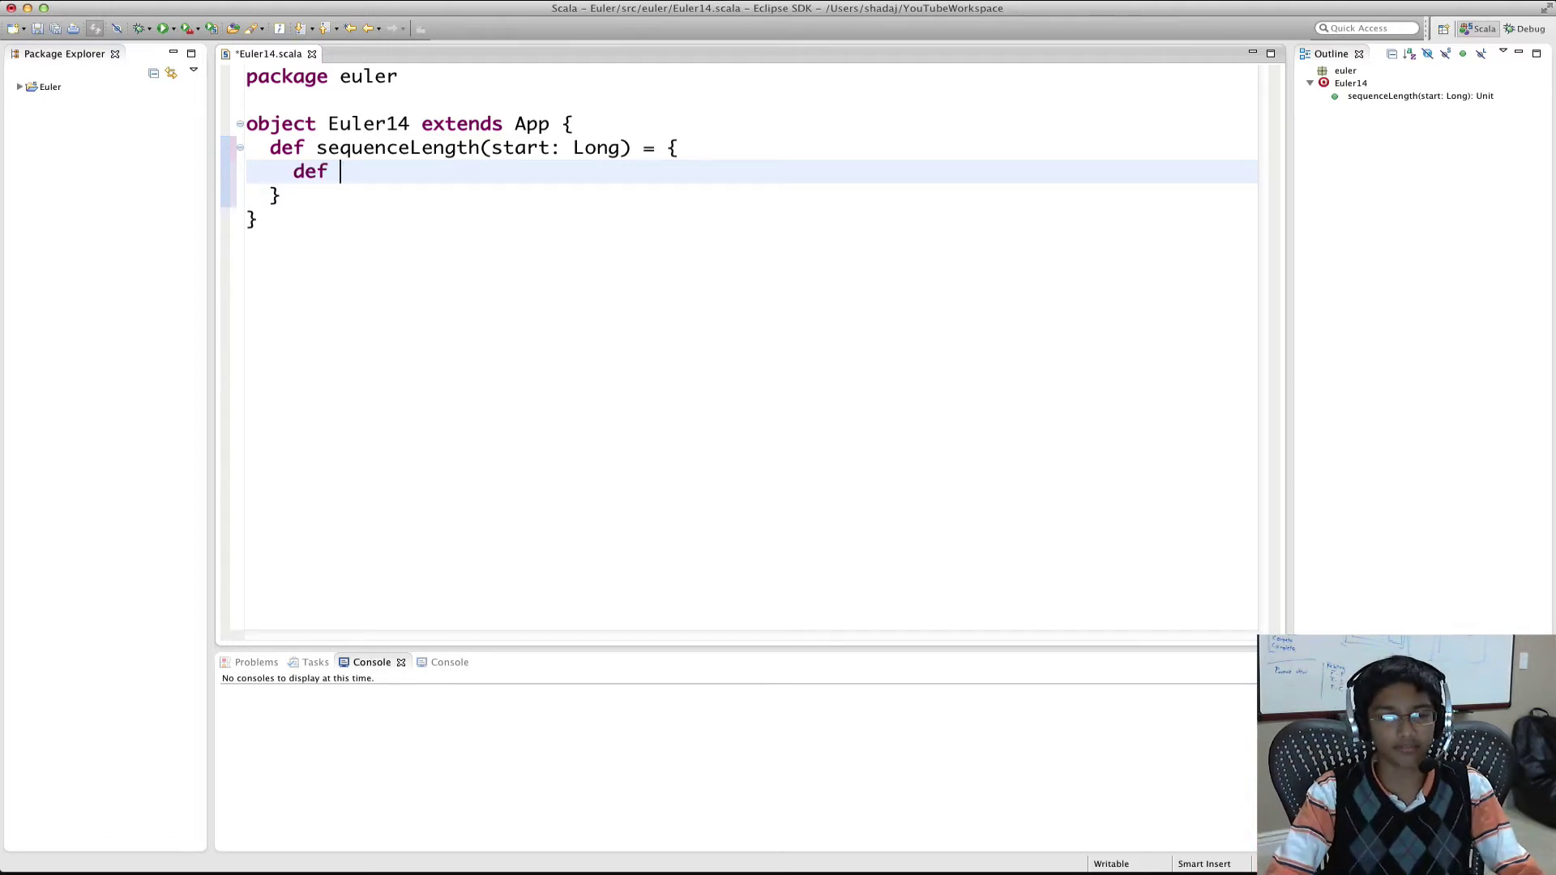
{"action": "type", "text": "loop("}
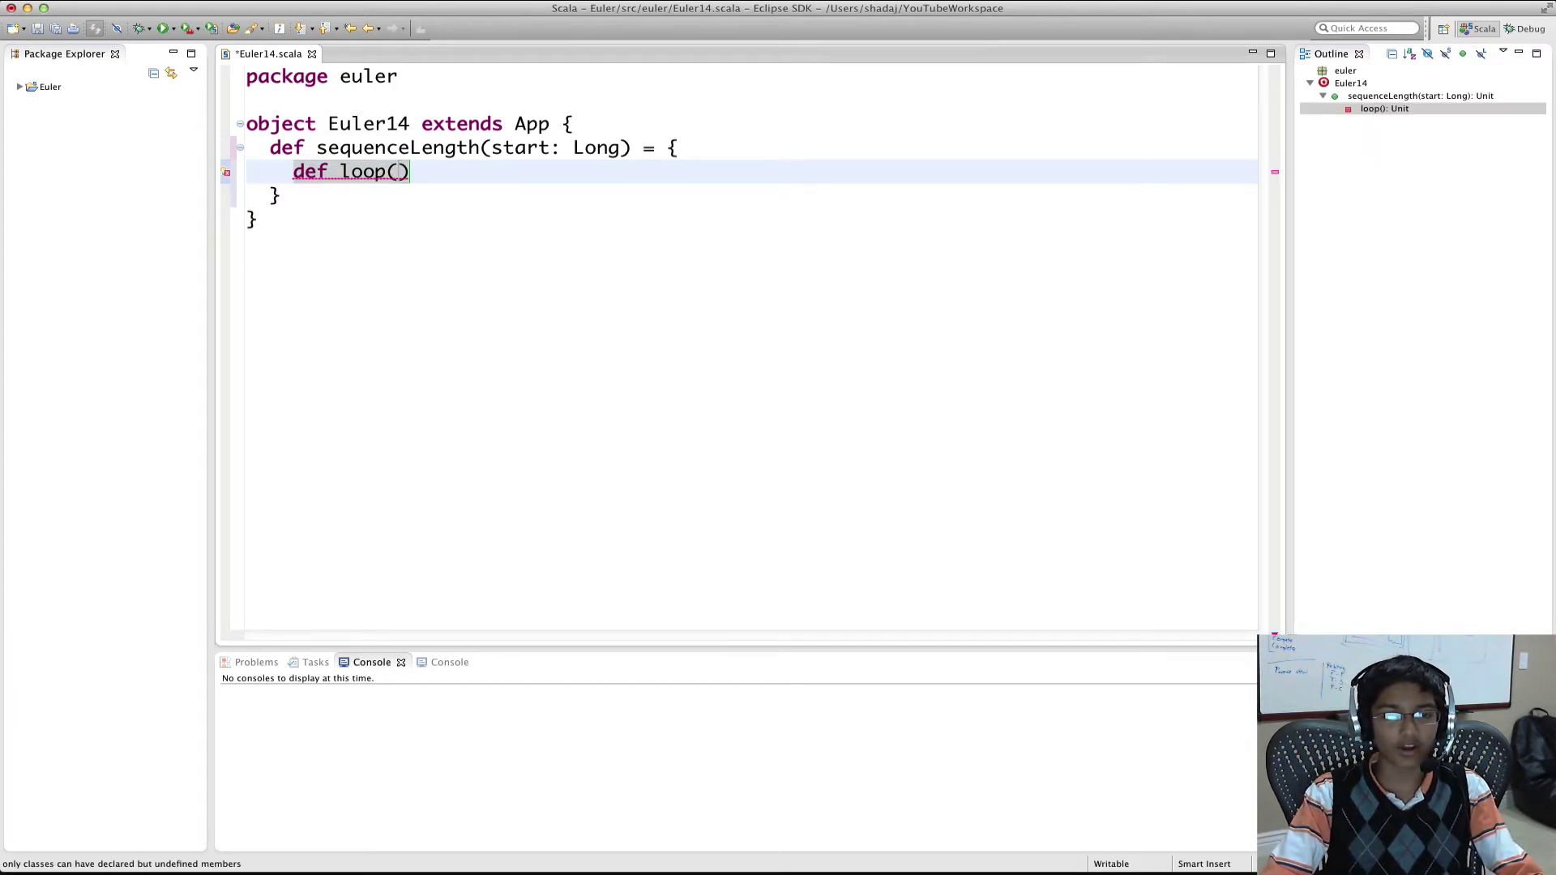
{"action": "type", "text": "n: Long,"}
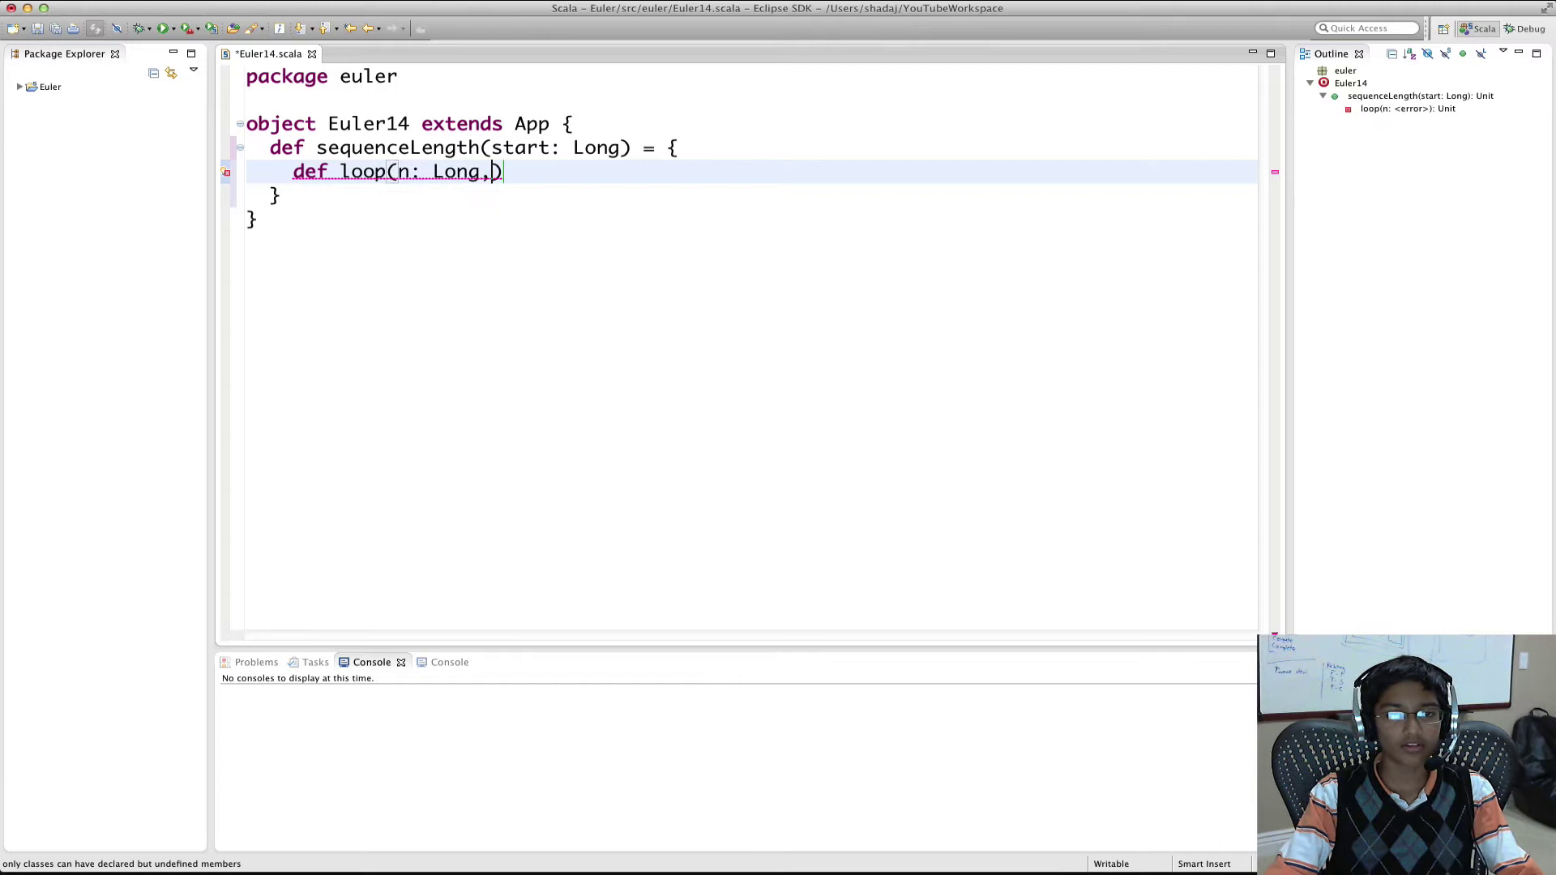
{"action": "type", "text": " lengthSo"}
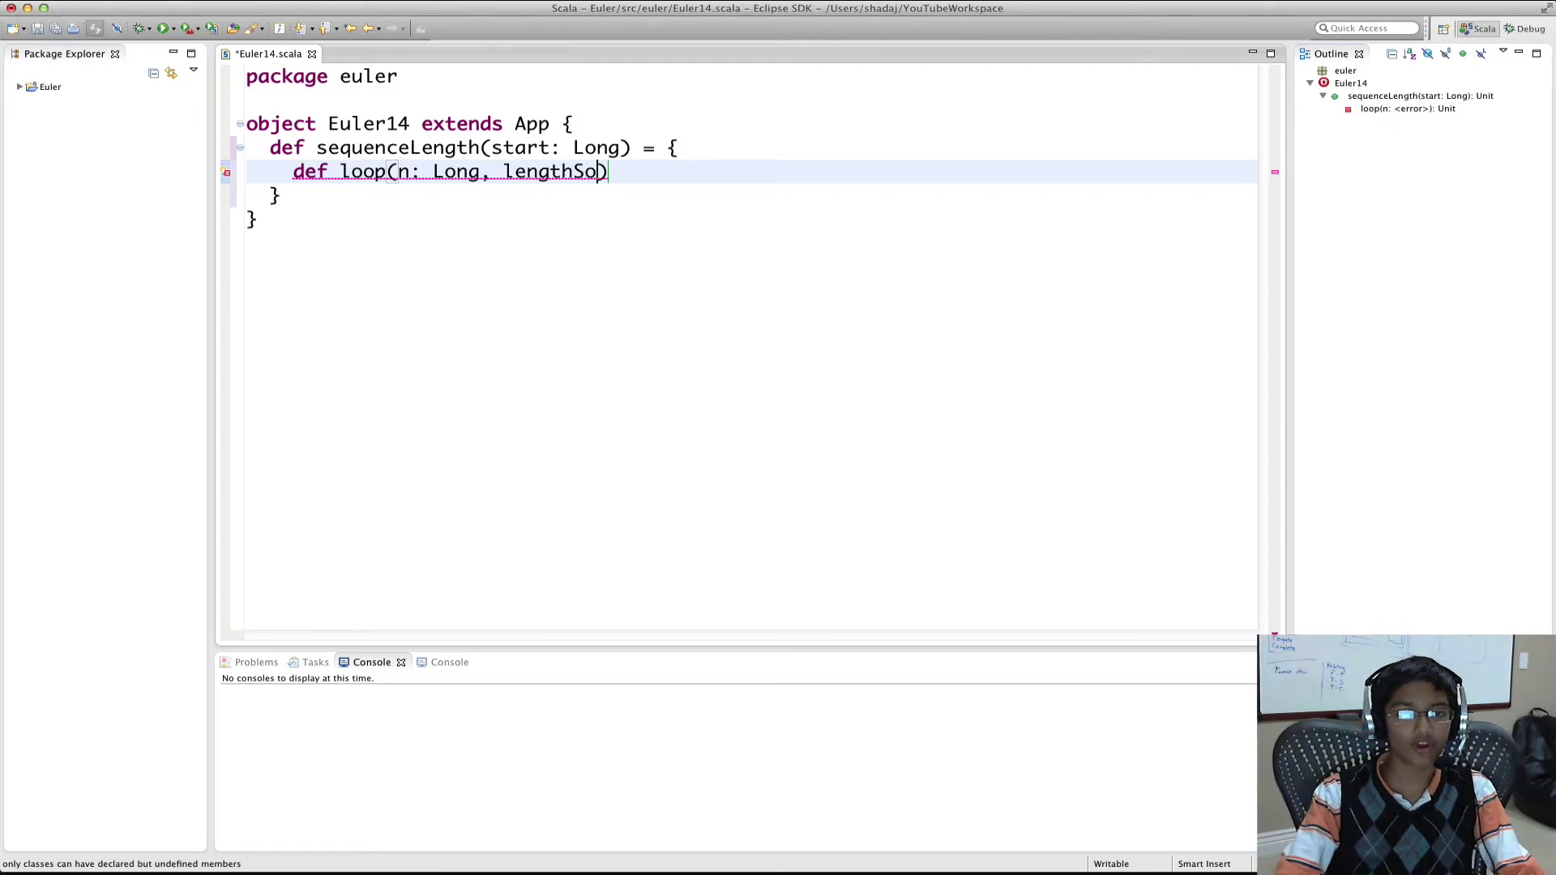
{"action": "type", "text": "Far: "}
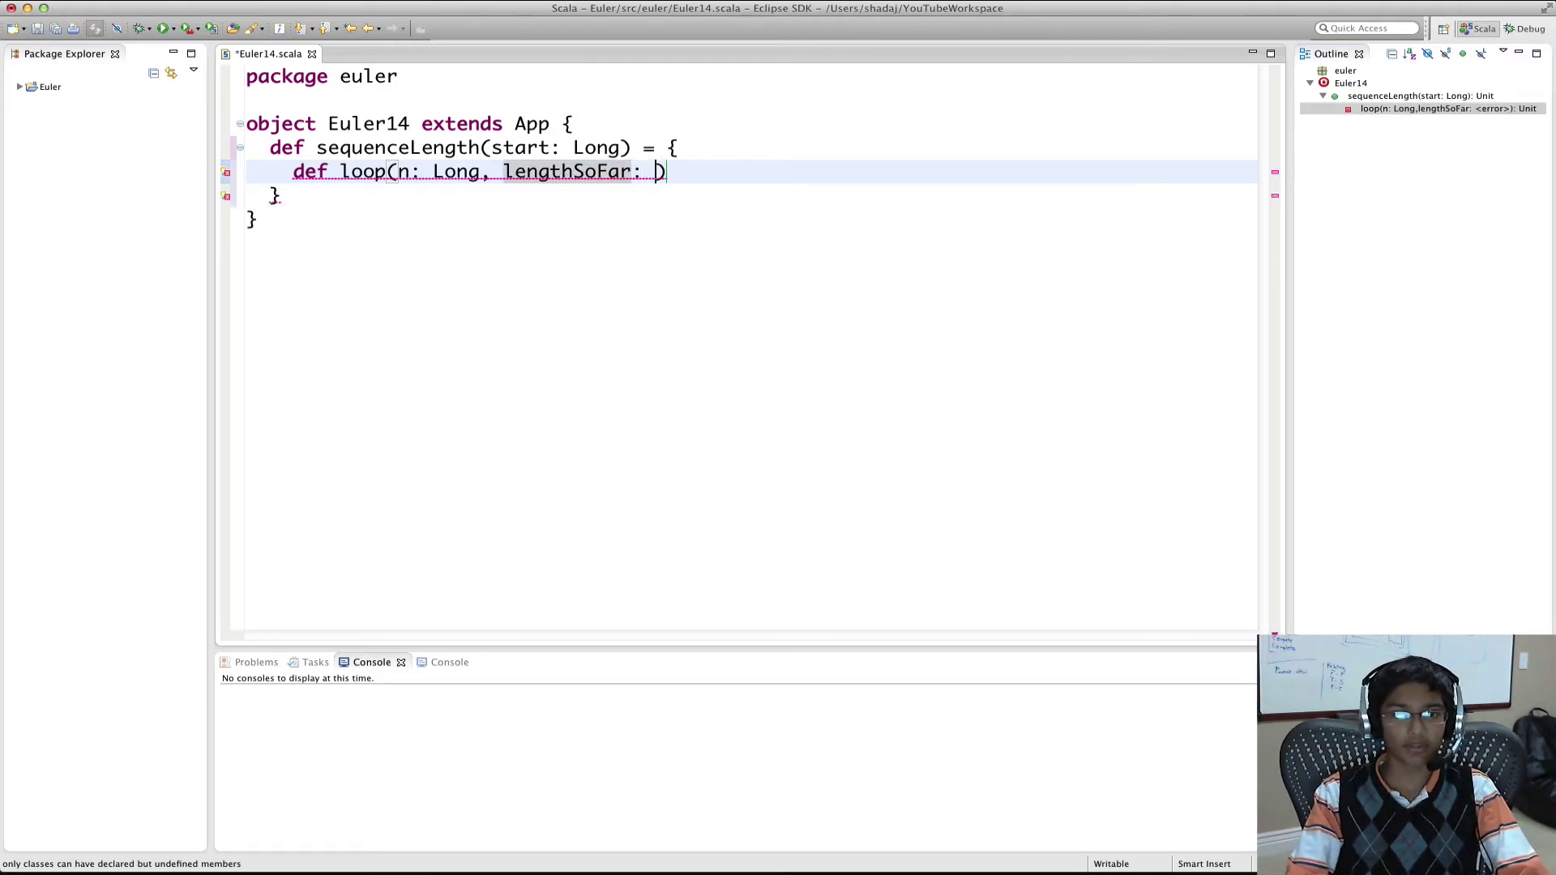
{"action": "type", "text": "Long)"}
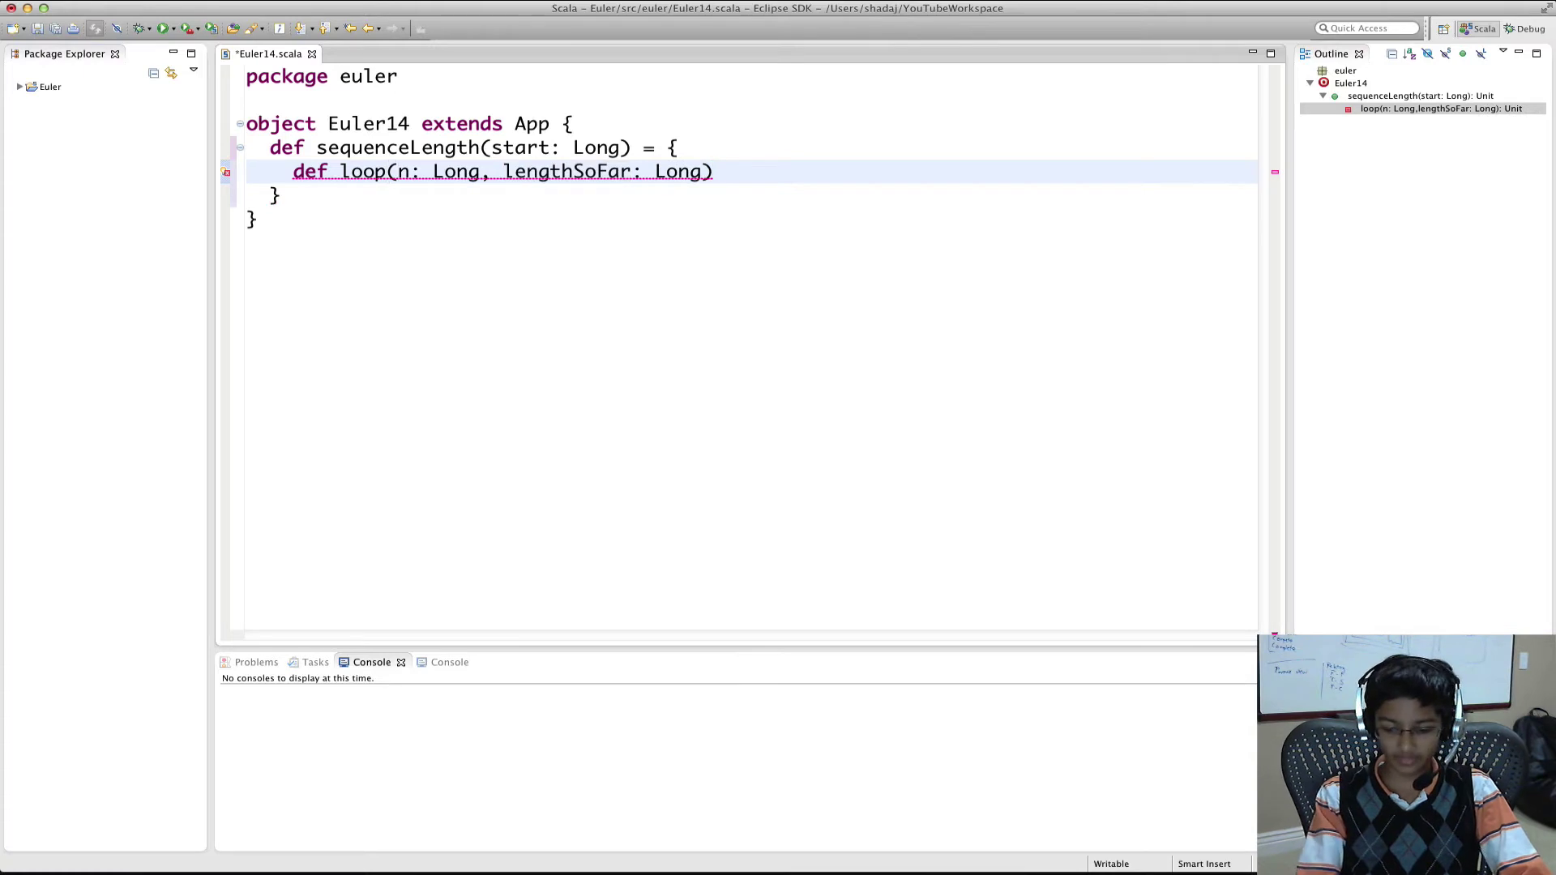
{"action": "type", "text": " = ???"}
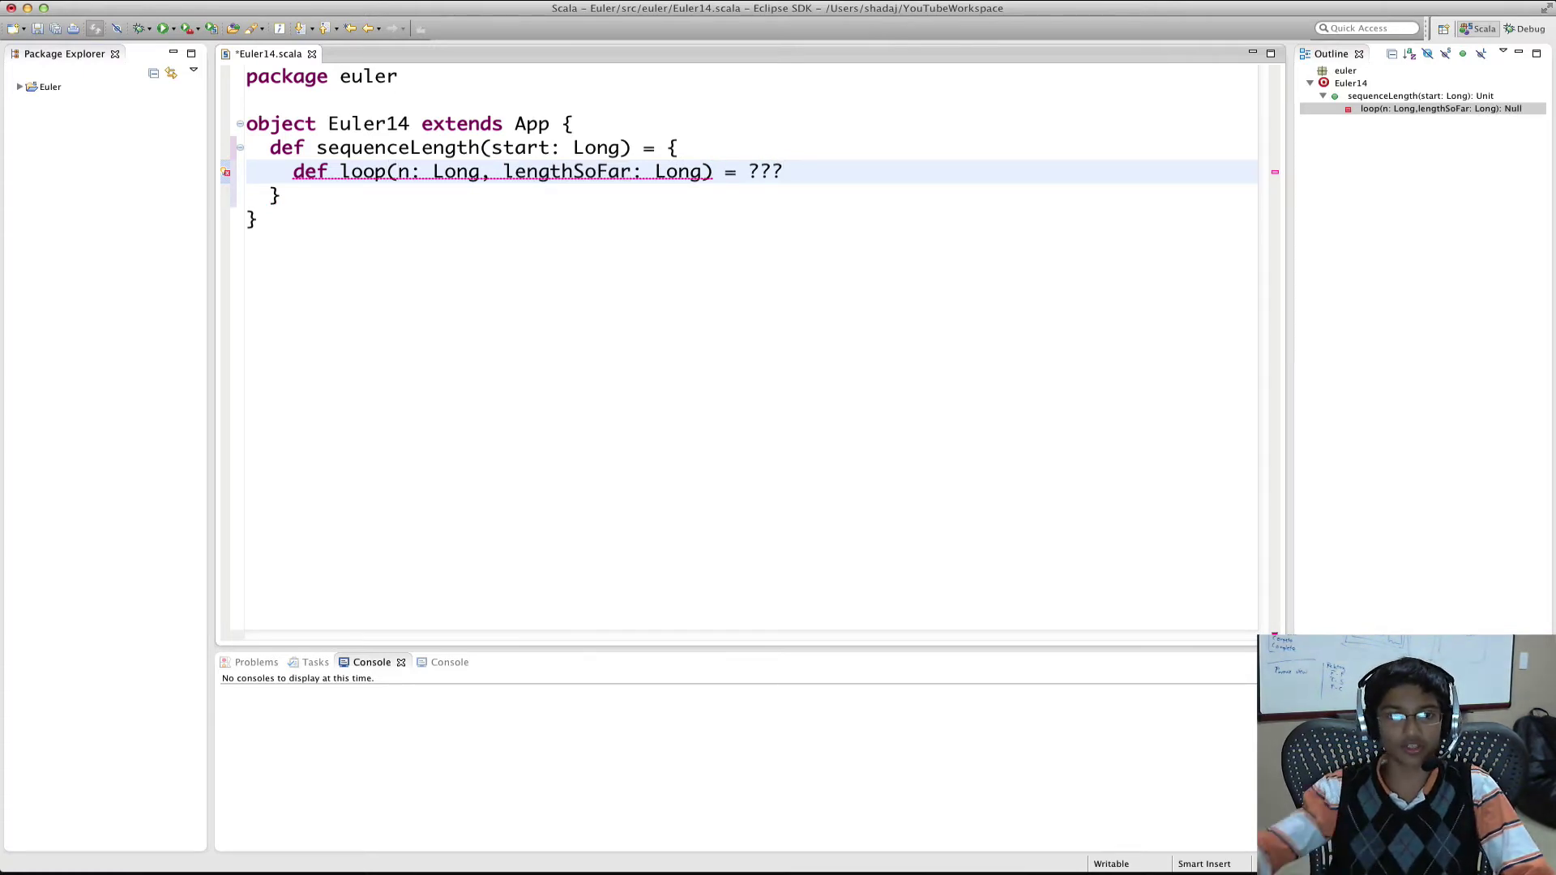
{"action": "key", "text": "super+s"}
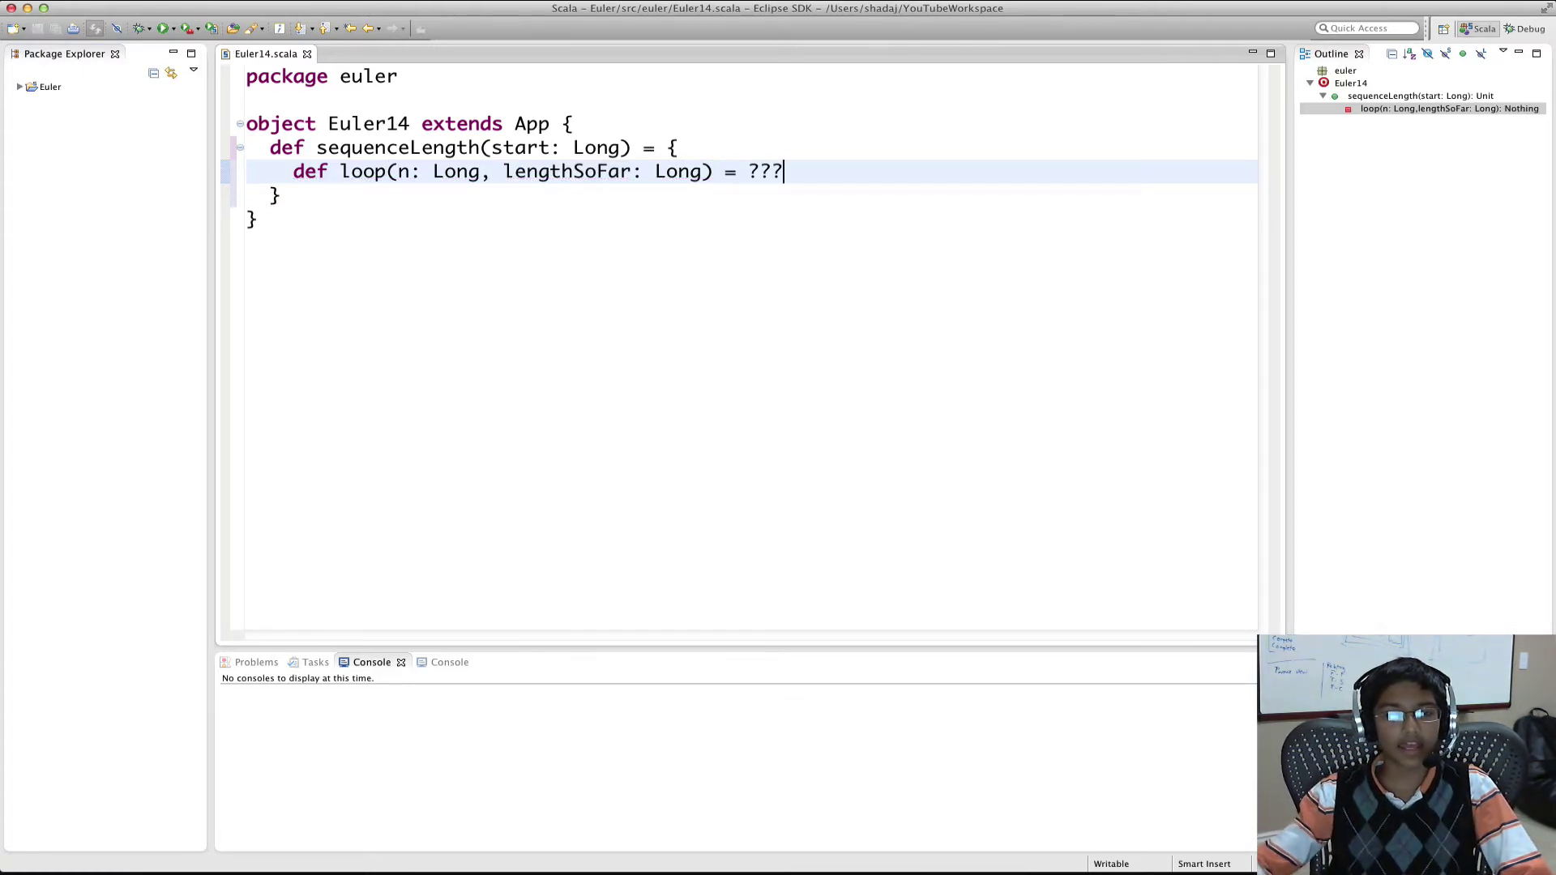
End sequenceLength with loop(start, 0) and replace loop's ??? with an opening brace
{"action": "key", "text": "Return"}
{"action": "key", "text": "Return"}
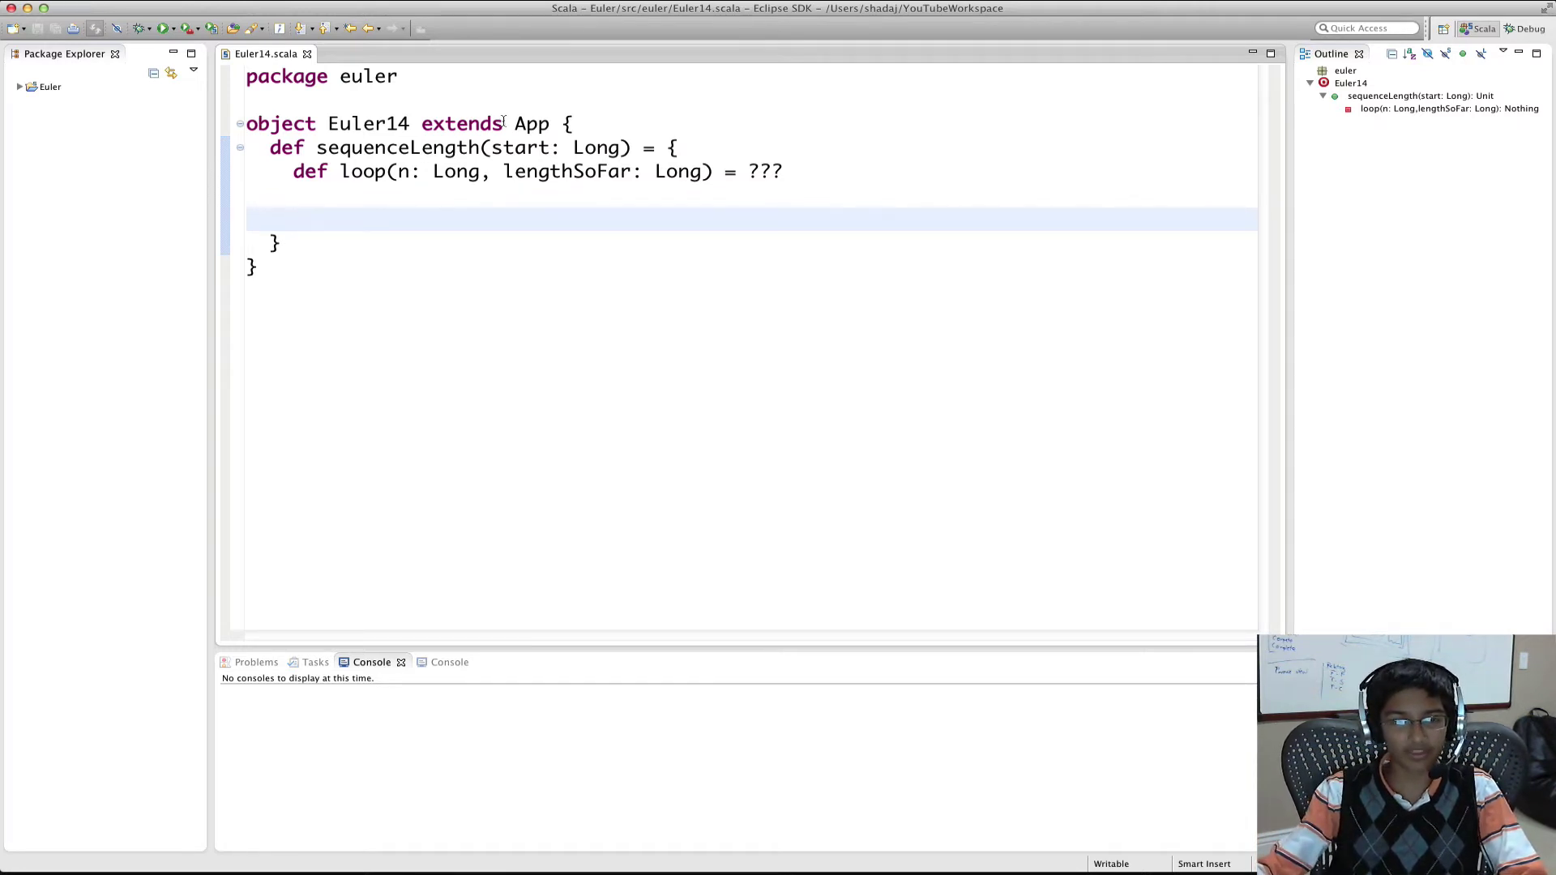
{"action": "type", "text": "lo"}
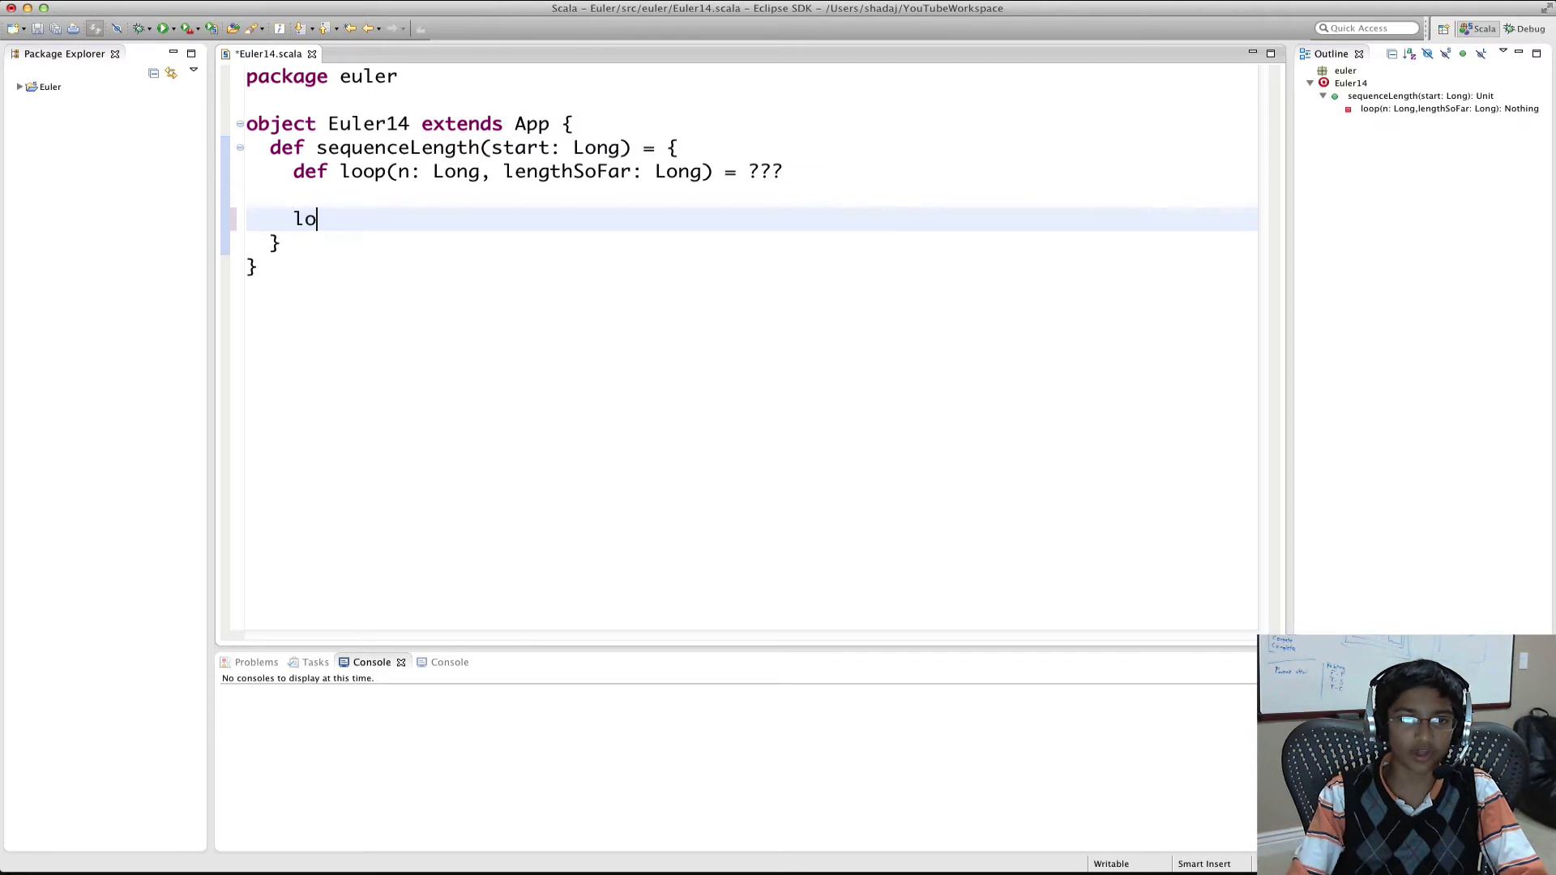
{"action": "type", "text": "op("}
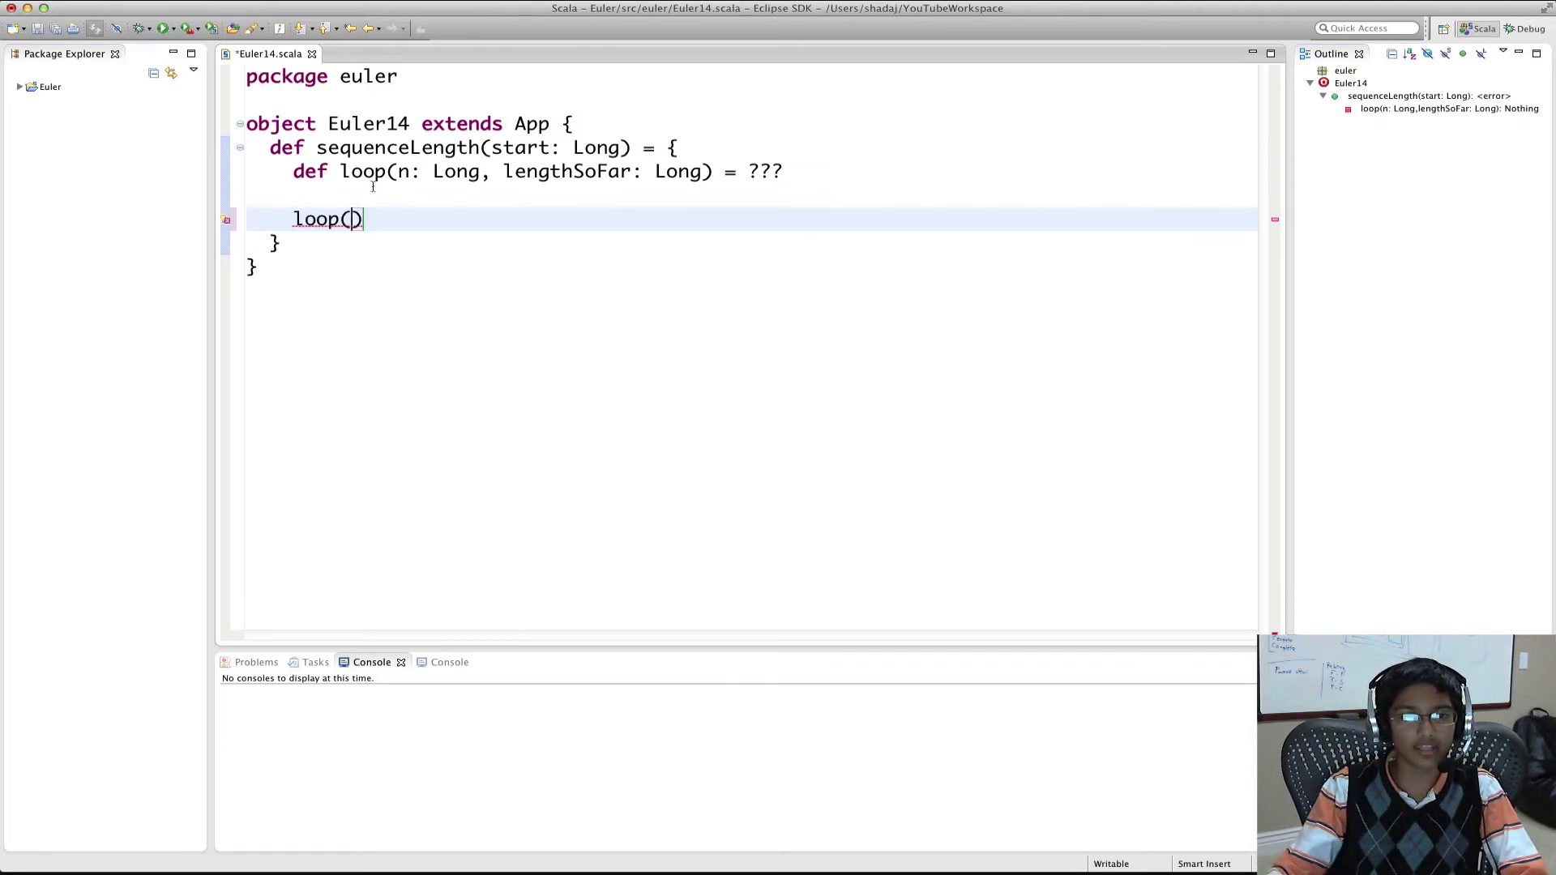
{"action": "type", "text": "s"}
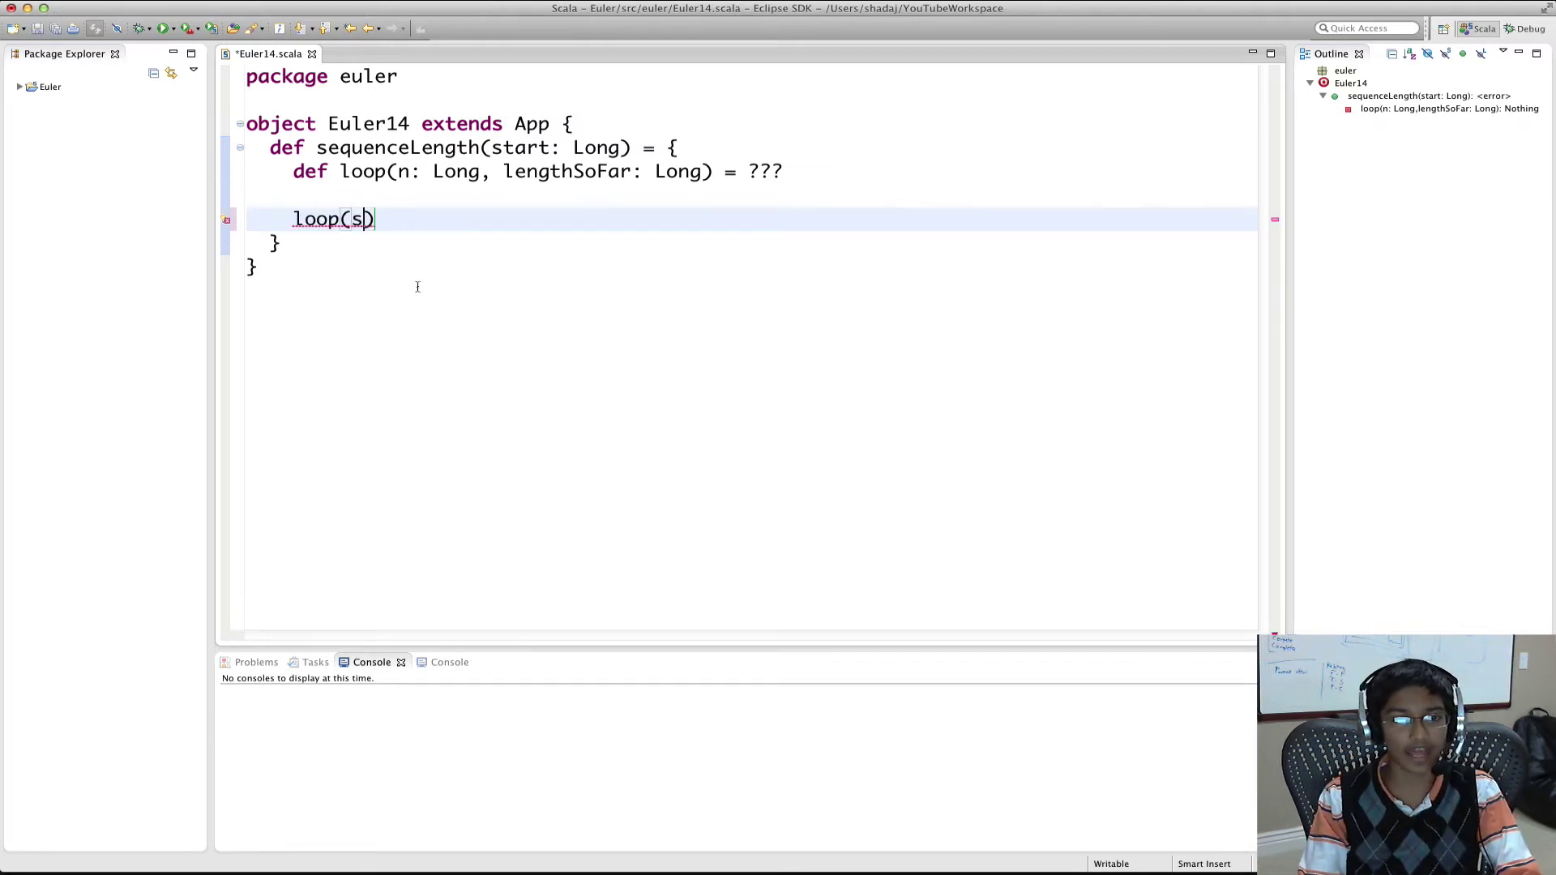
{"action": "type", "text": "tart, "}
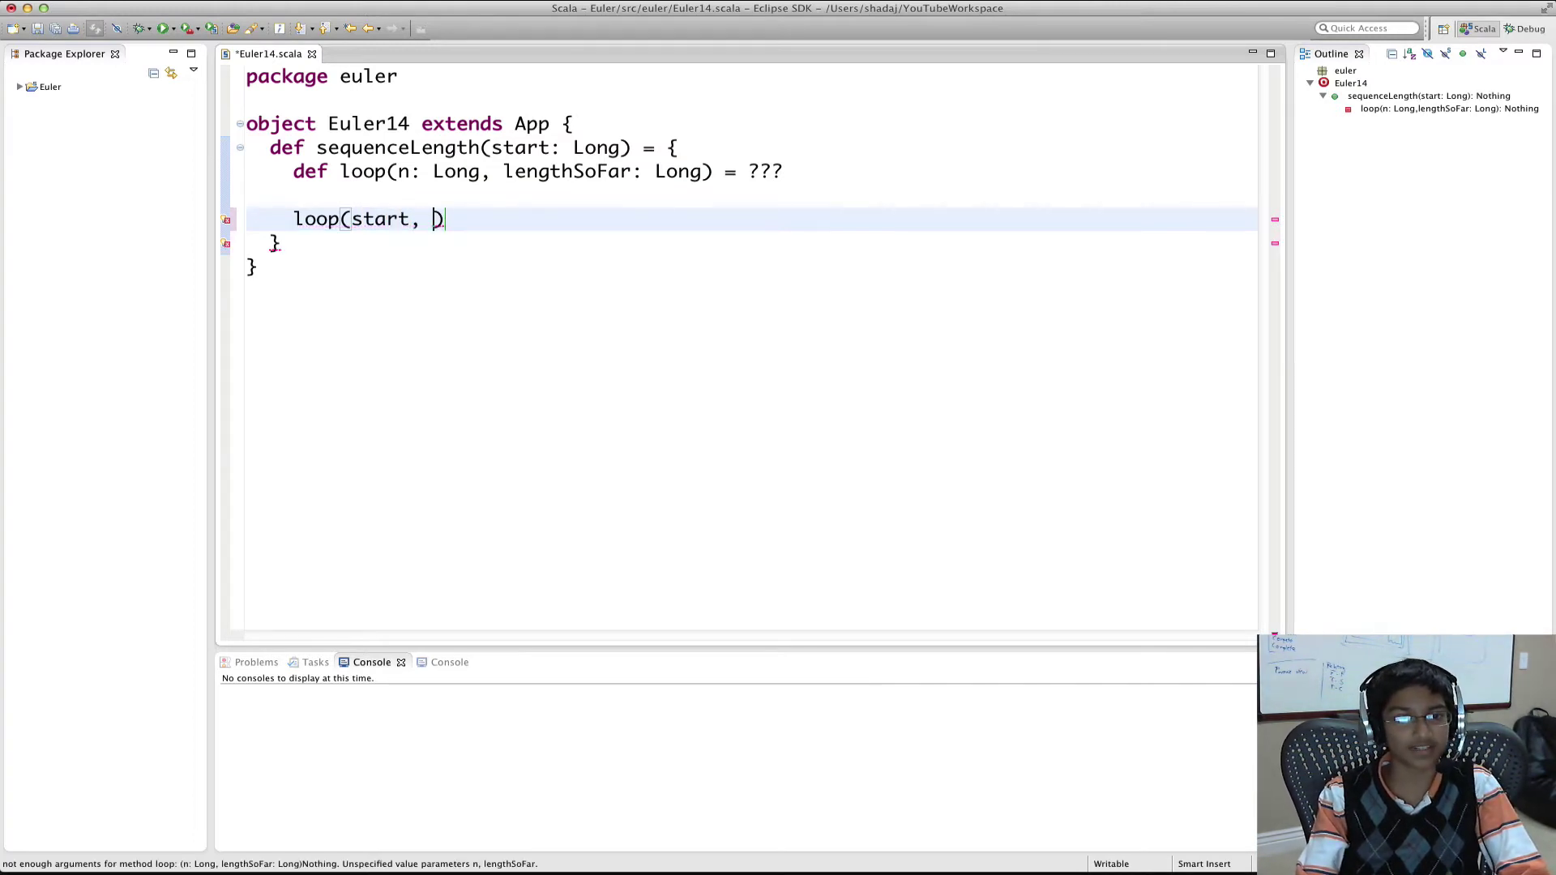
{"action": "type", "text": "0"}
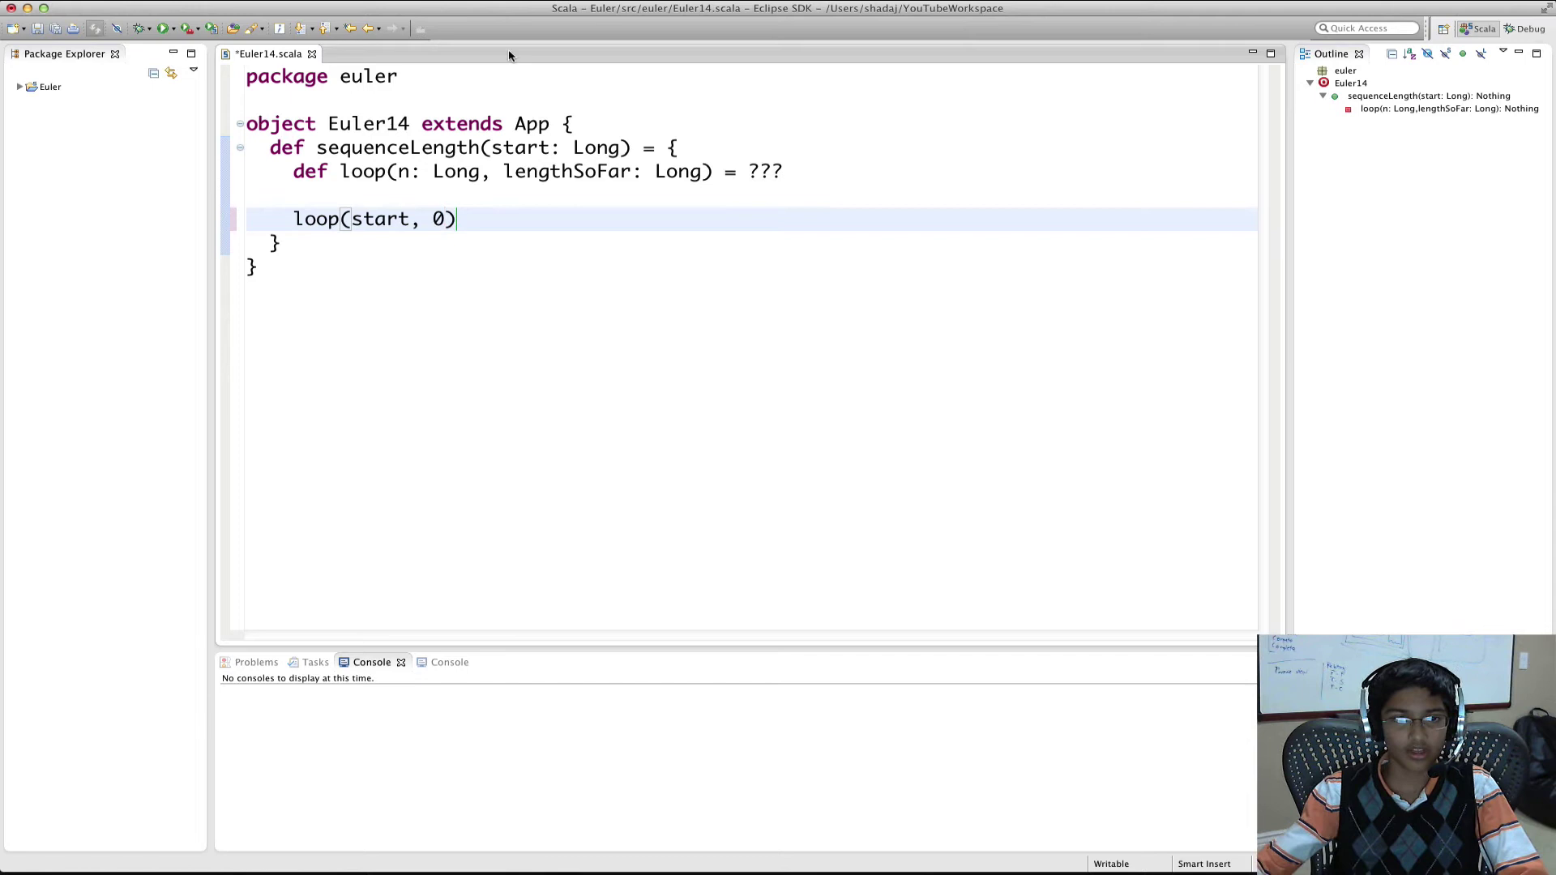
{"action": "left_click", "coordinate": [753, 171]}
{"action": "key", "text": "End"}
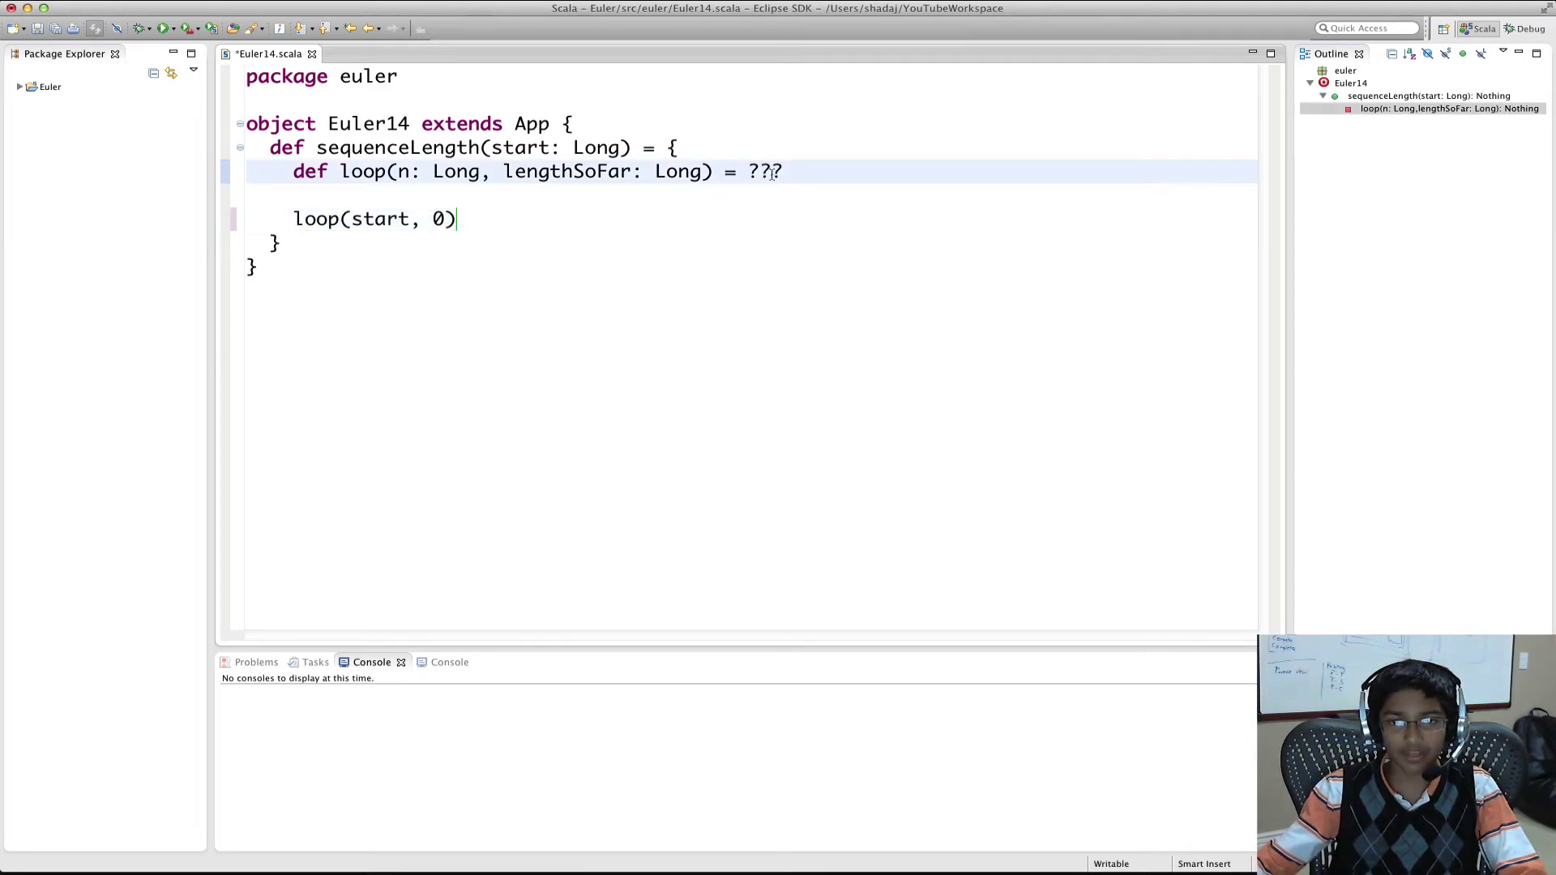
{"action": "key", "text": "shift+Left"}
{"action": "key", "text": "shift+Left"}
{"action": "key", "text": "shift+Left"}
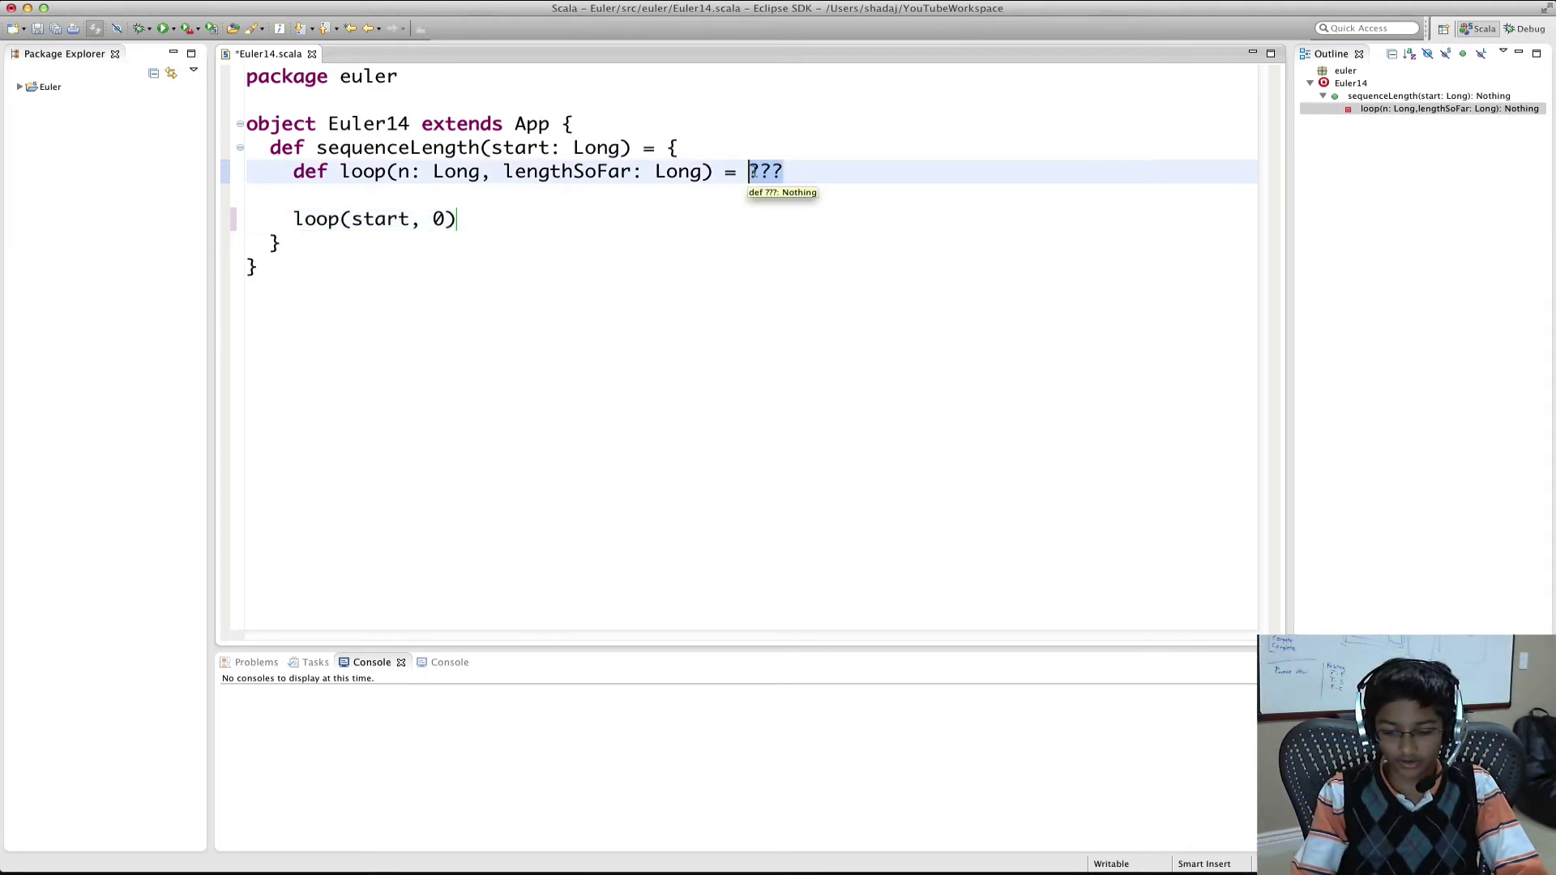
{"action": "type", "text": "{"}
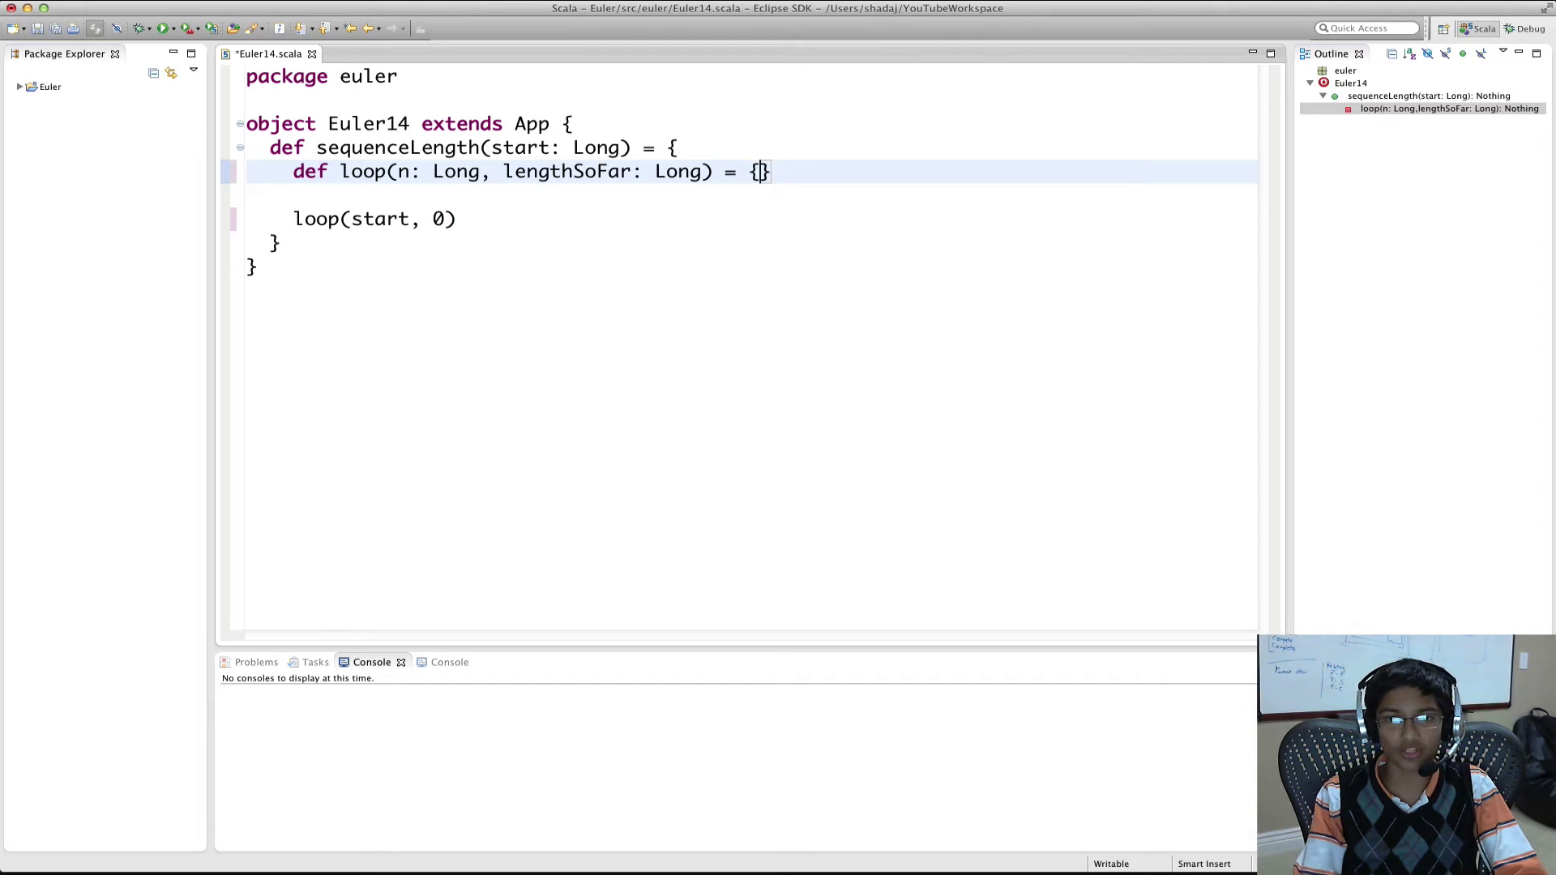
Make loop return lengthSoFar + 1 when n == 1
{"action": "key", "text": "Return"}
{"action": "key", "text": "super+s"}
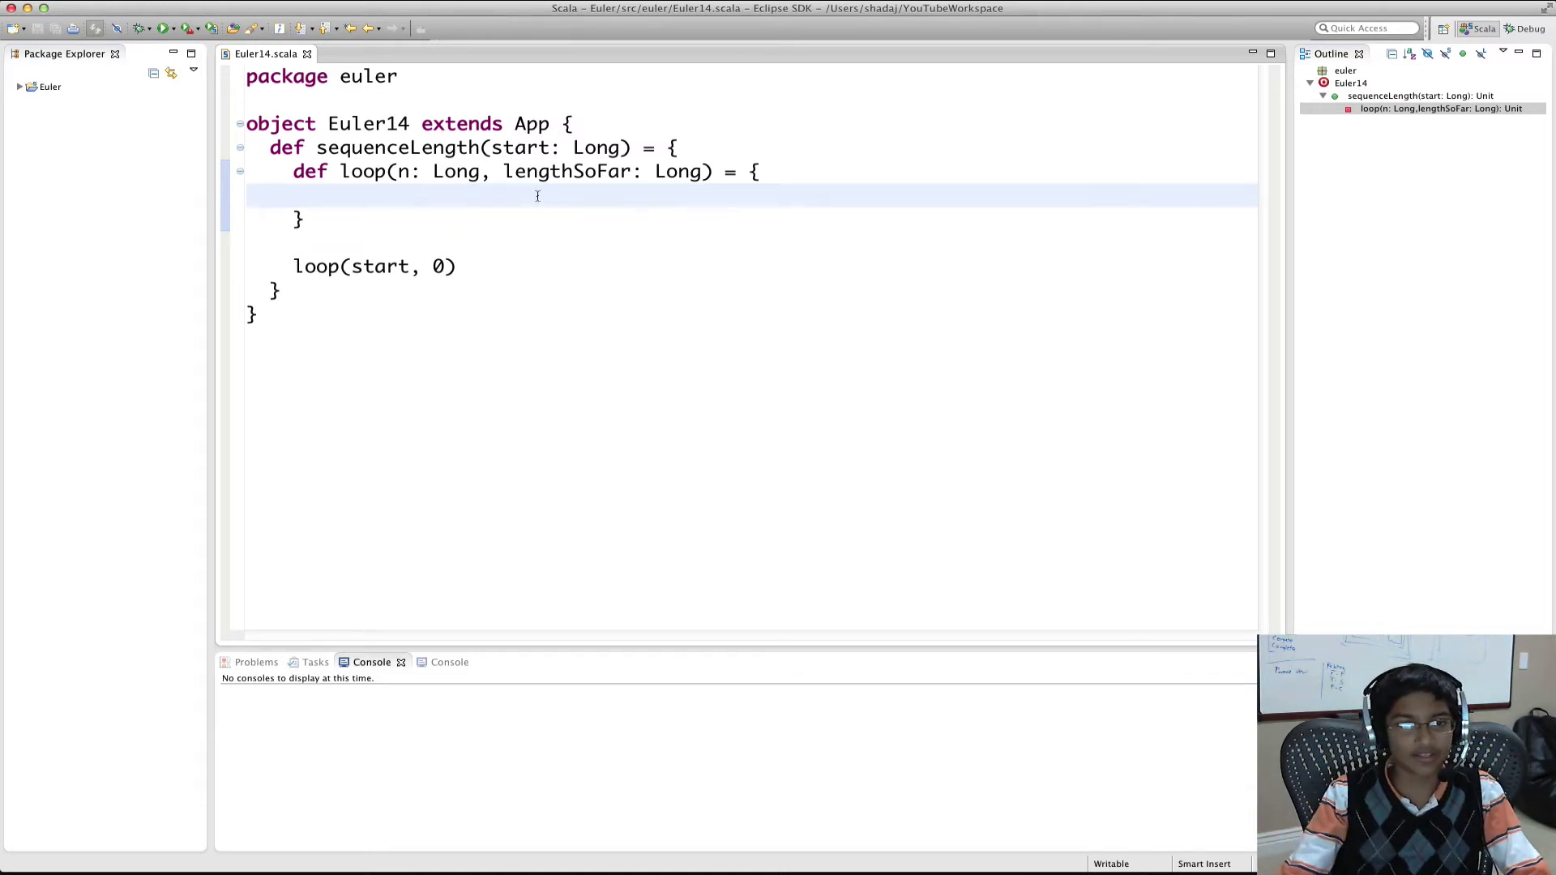
{"action": "type", "text": "if ("}
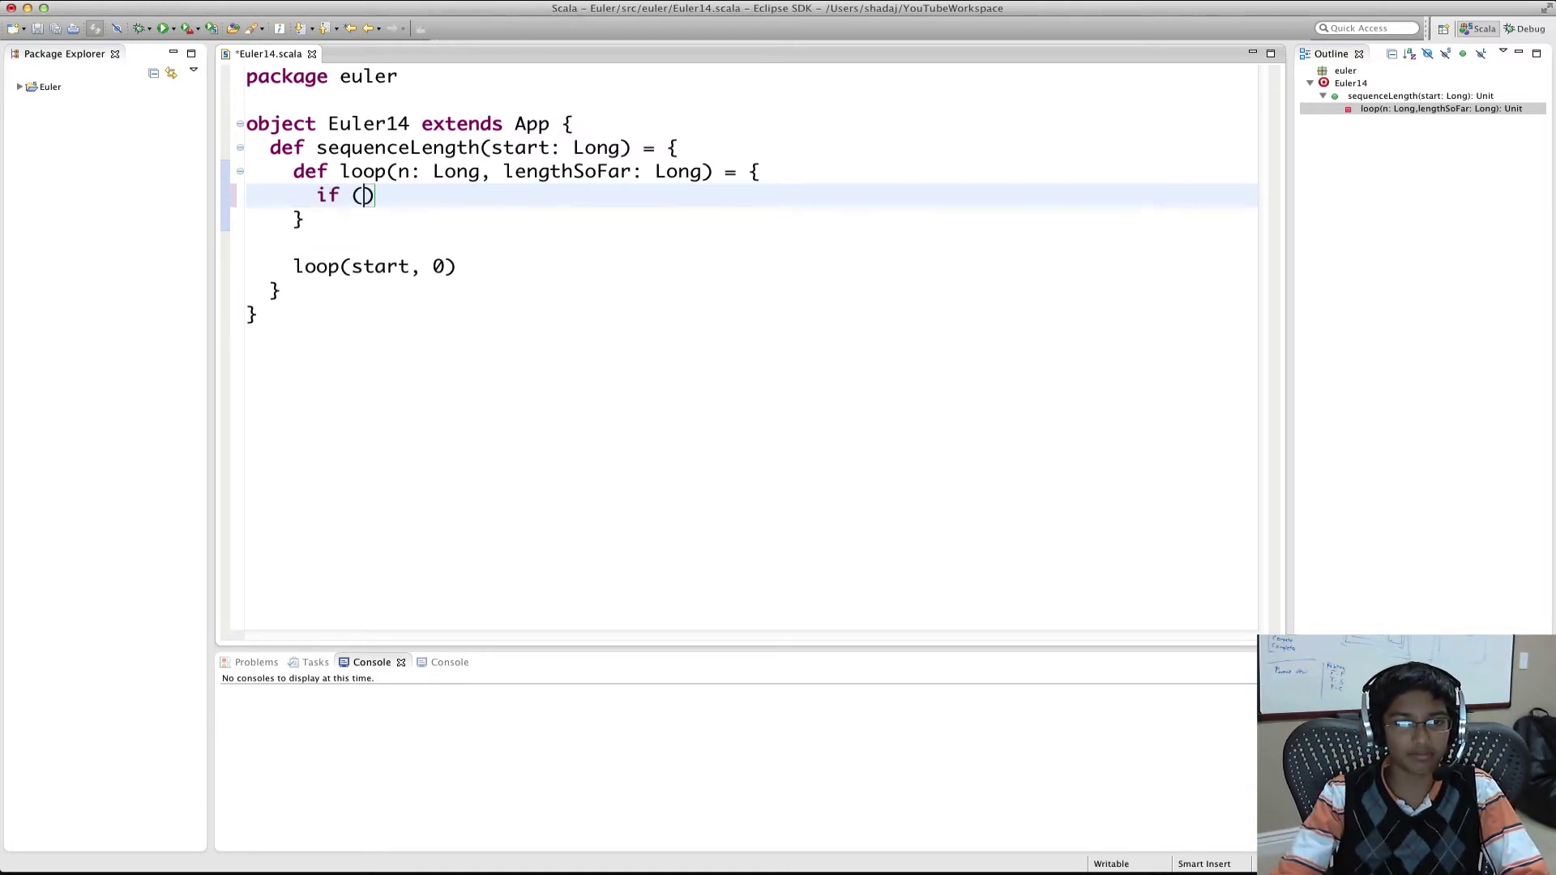
{"action": "type", "text": "n "}
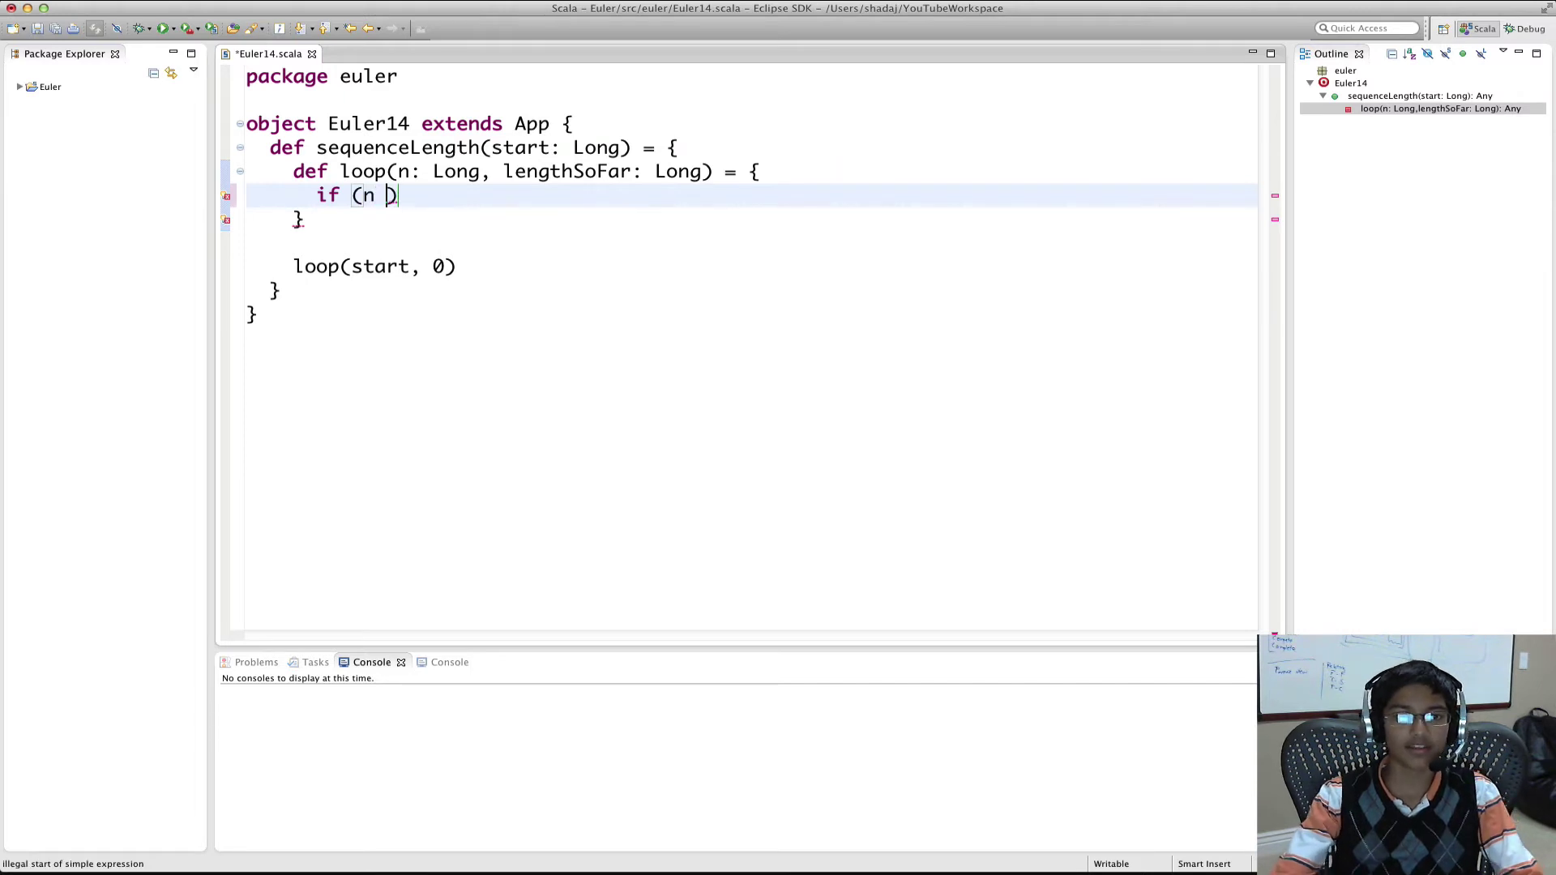
{"action": "type", "text": "== 1)n"}
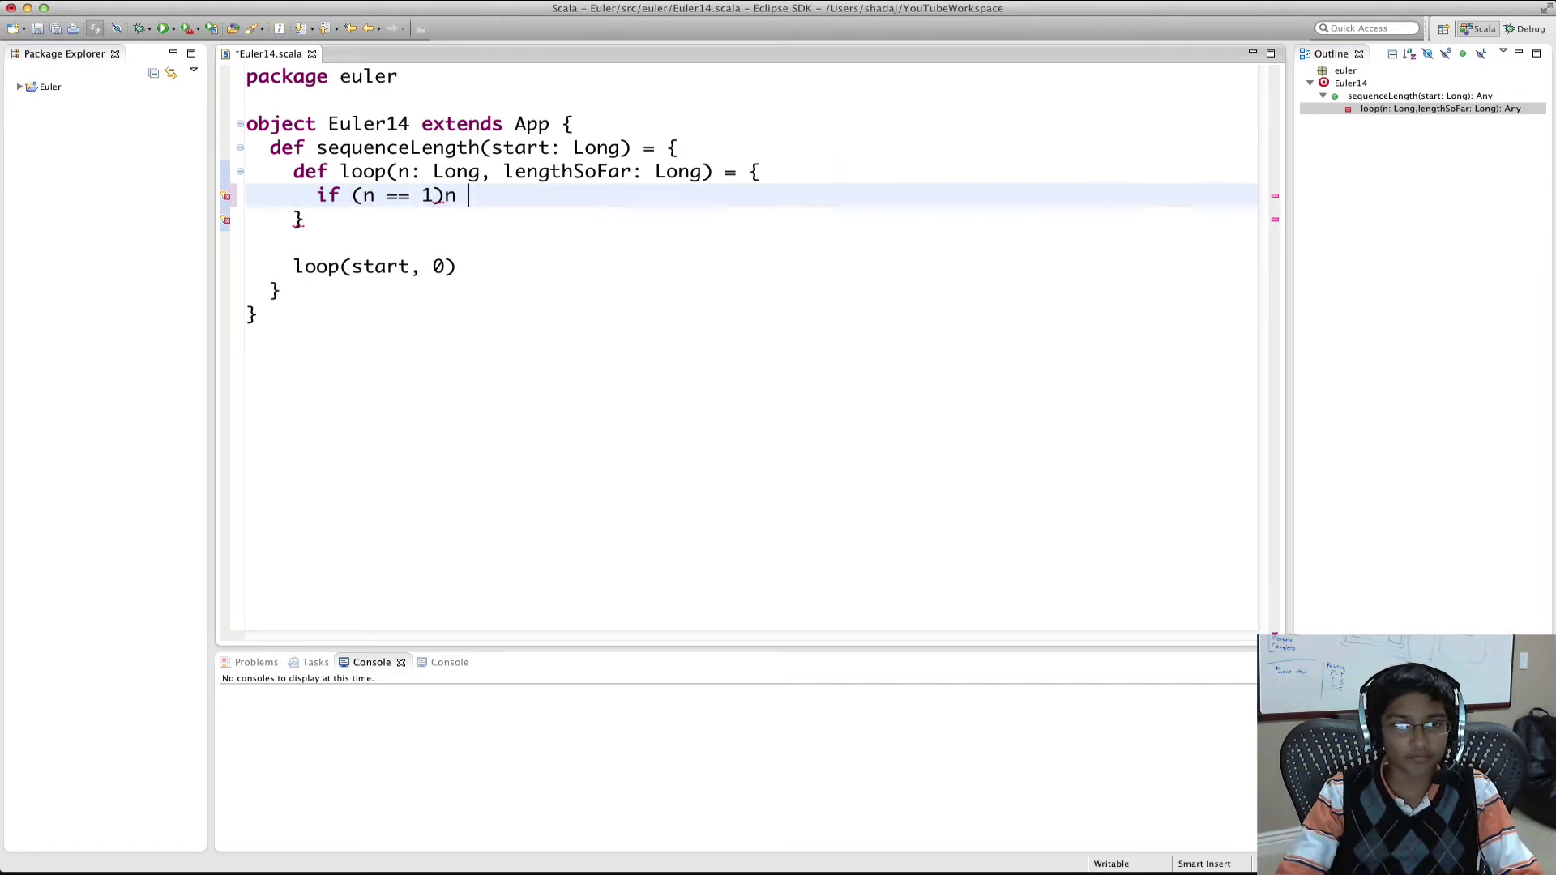
{"action": "key", "text": "BackSpace"}
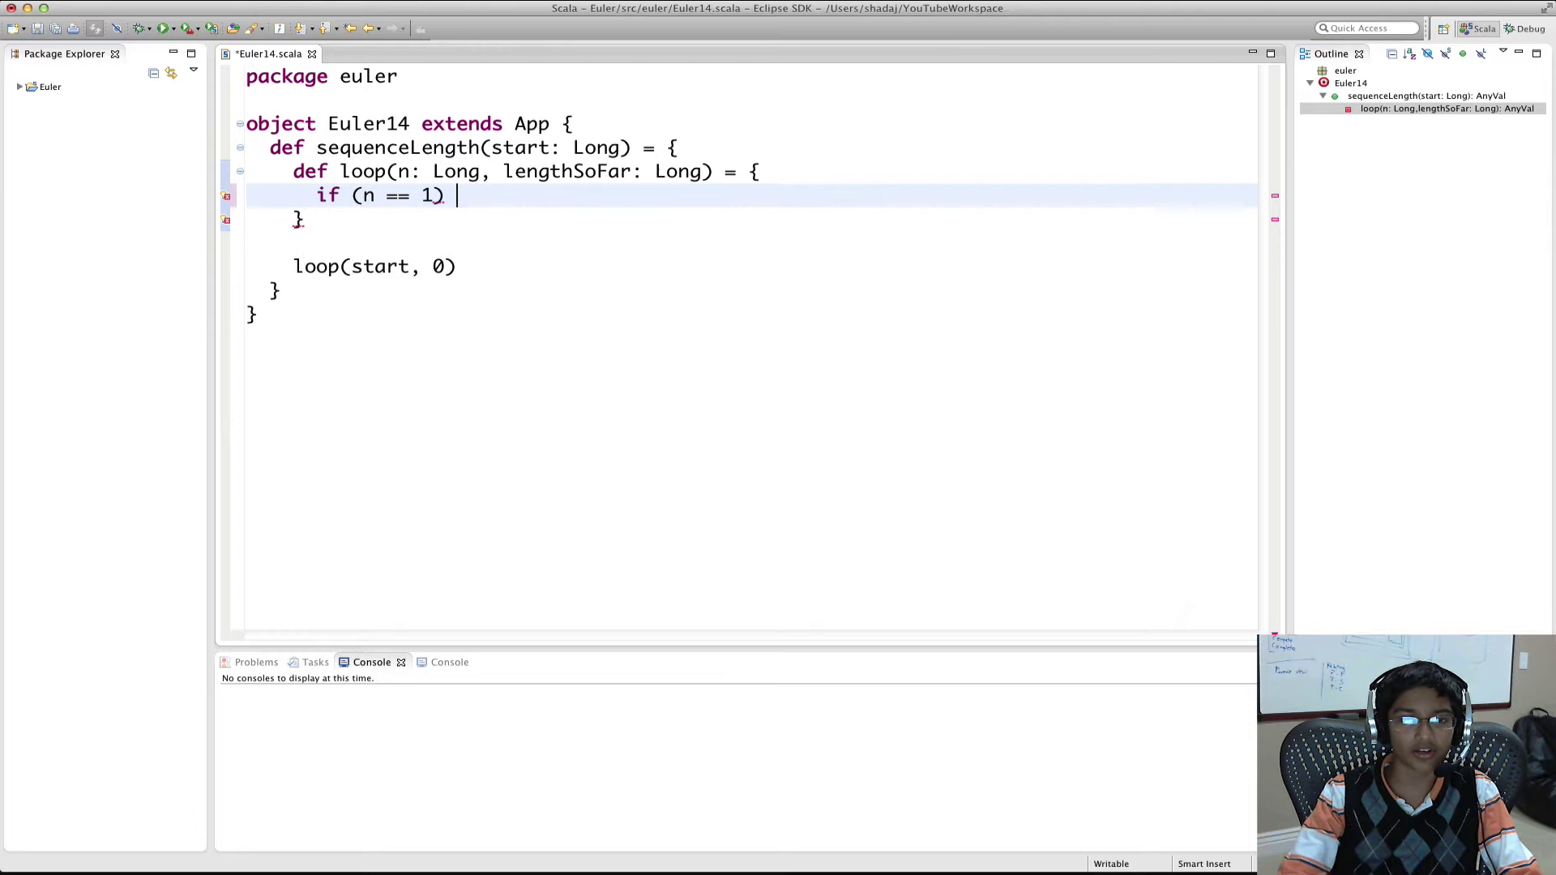
{"action": "type", "text": "length"}
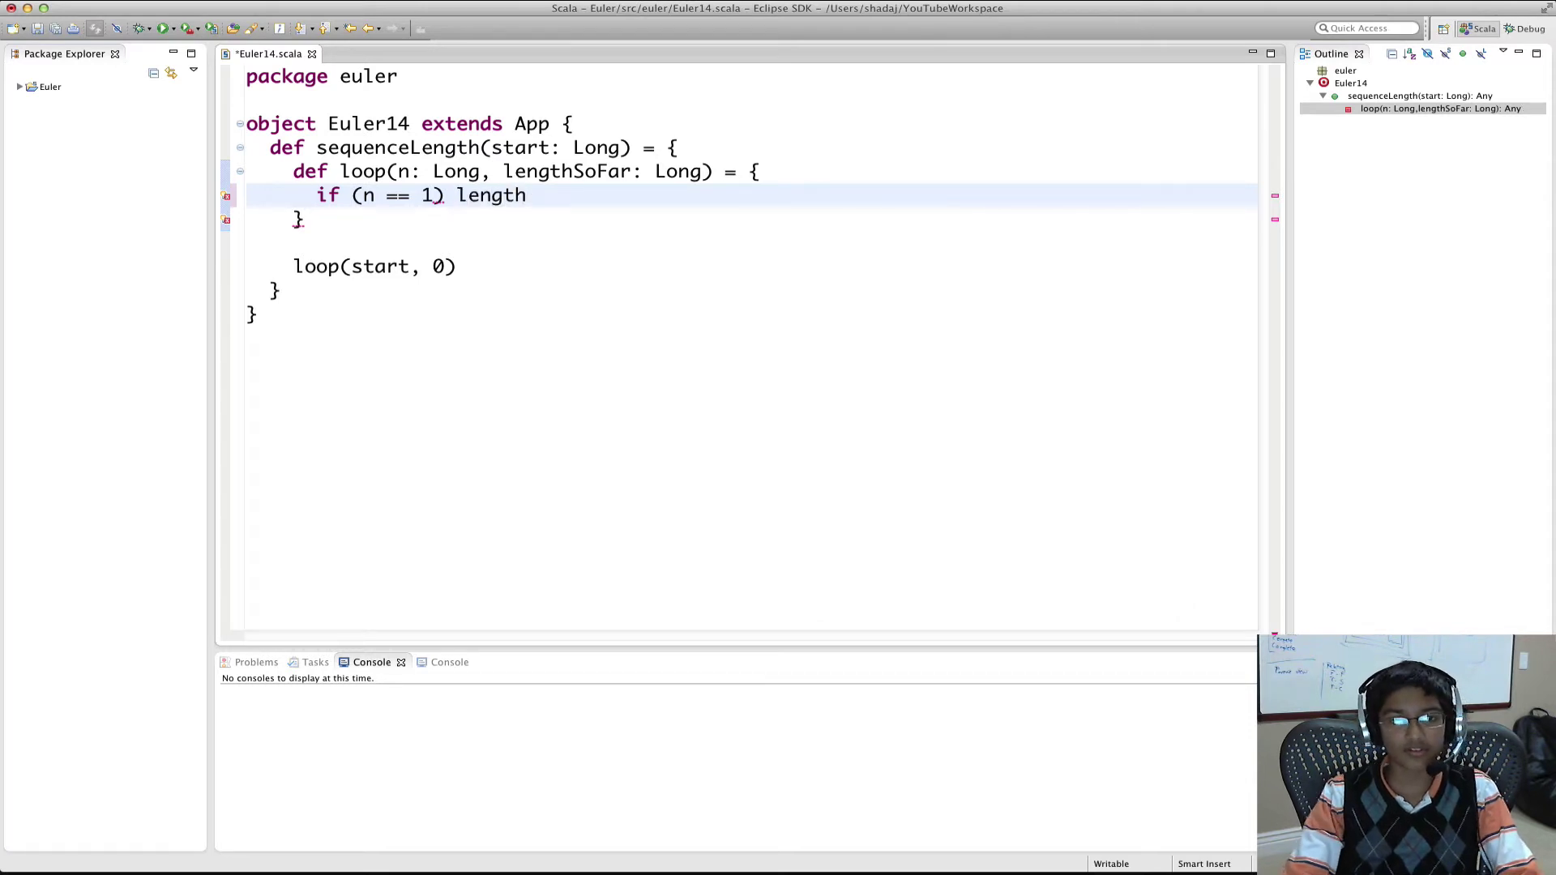
{"action": "type", "text": "SoFar "}
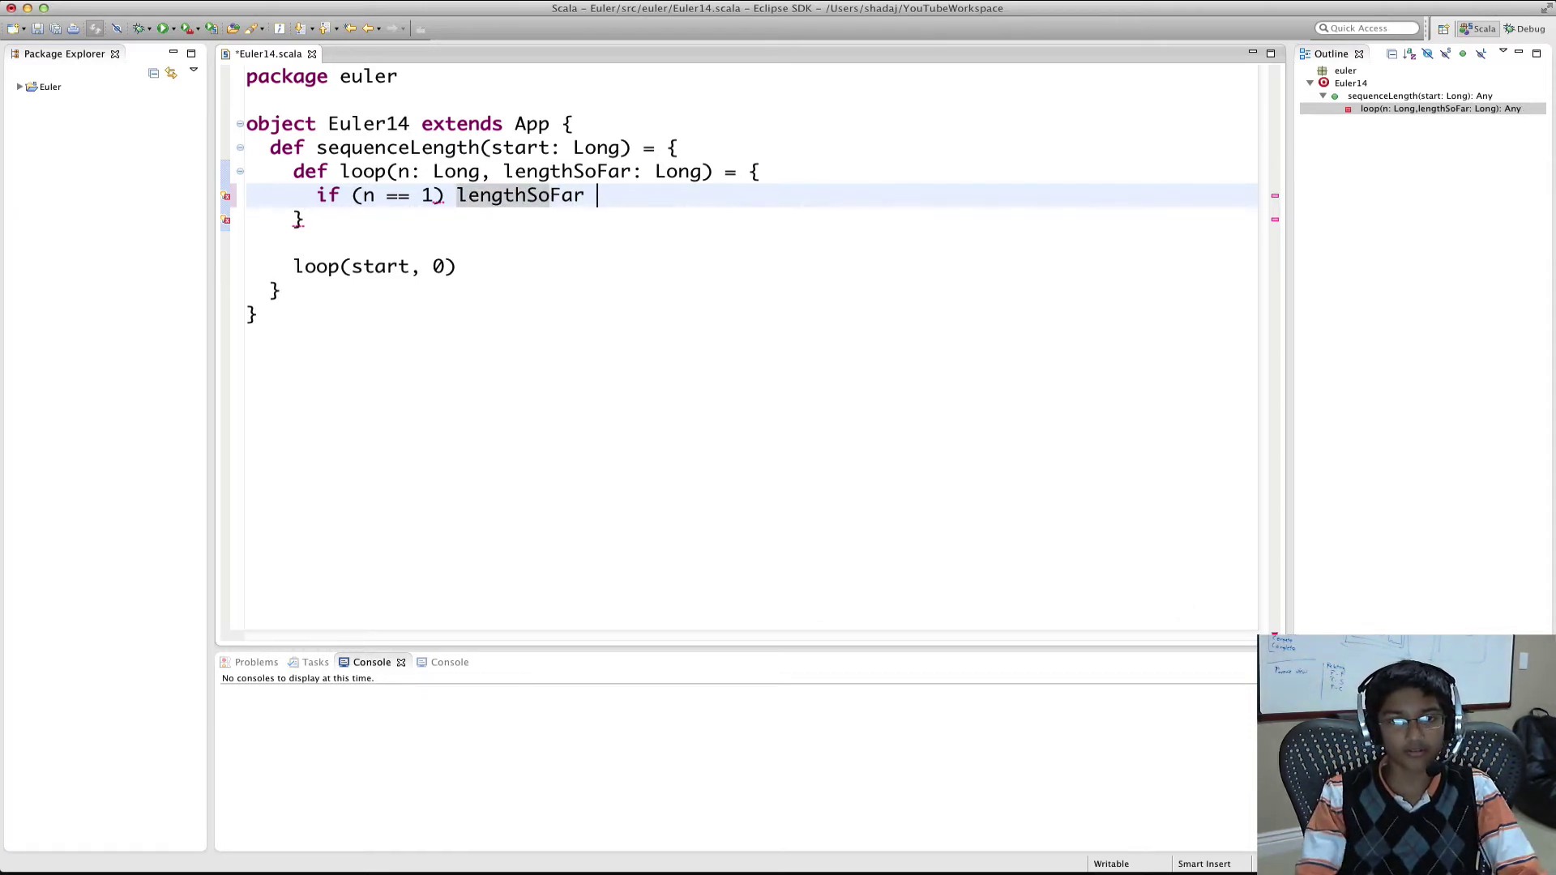
{"action": "type", "text": "+ 1"}
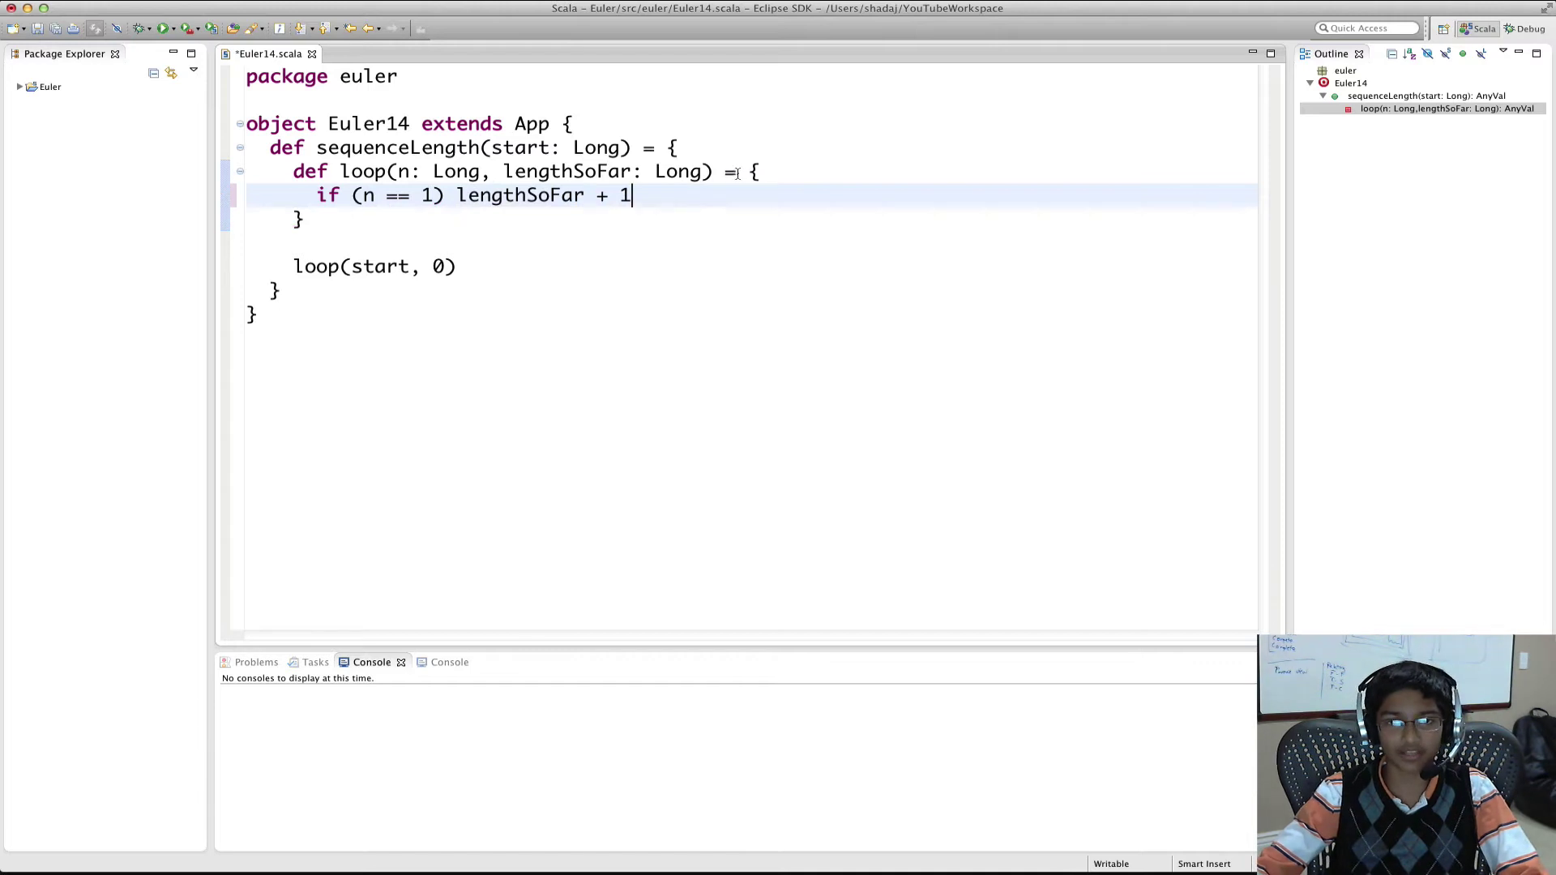
Give loop a Long return type and begin the else if (n % 2 == 0) loop( branch
{"action": "left_click", "coordinate": [715, 172]}
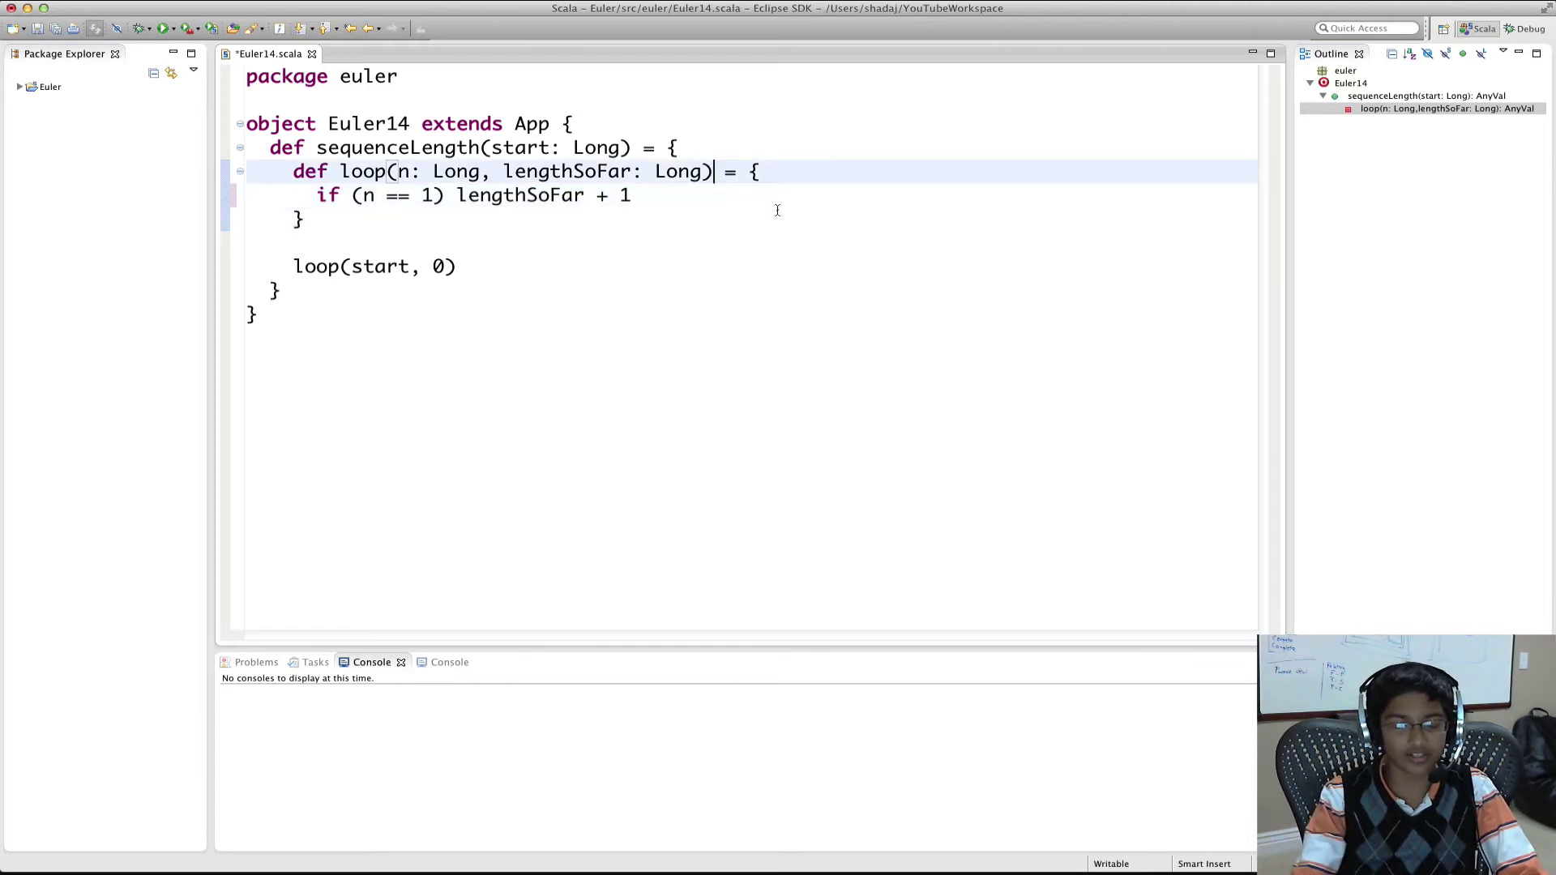
{"action": "type", "text": ": L"}
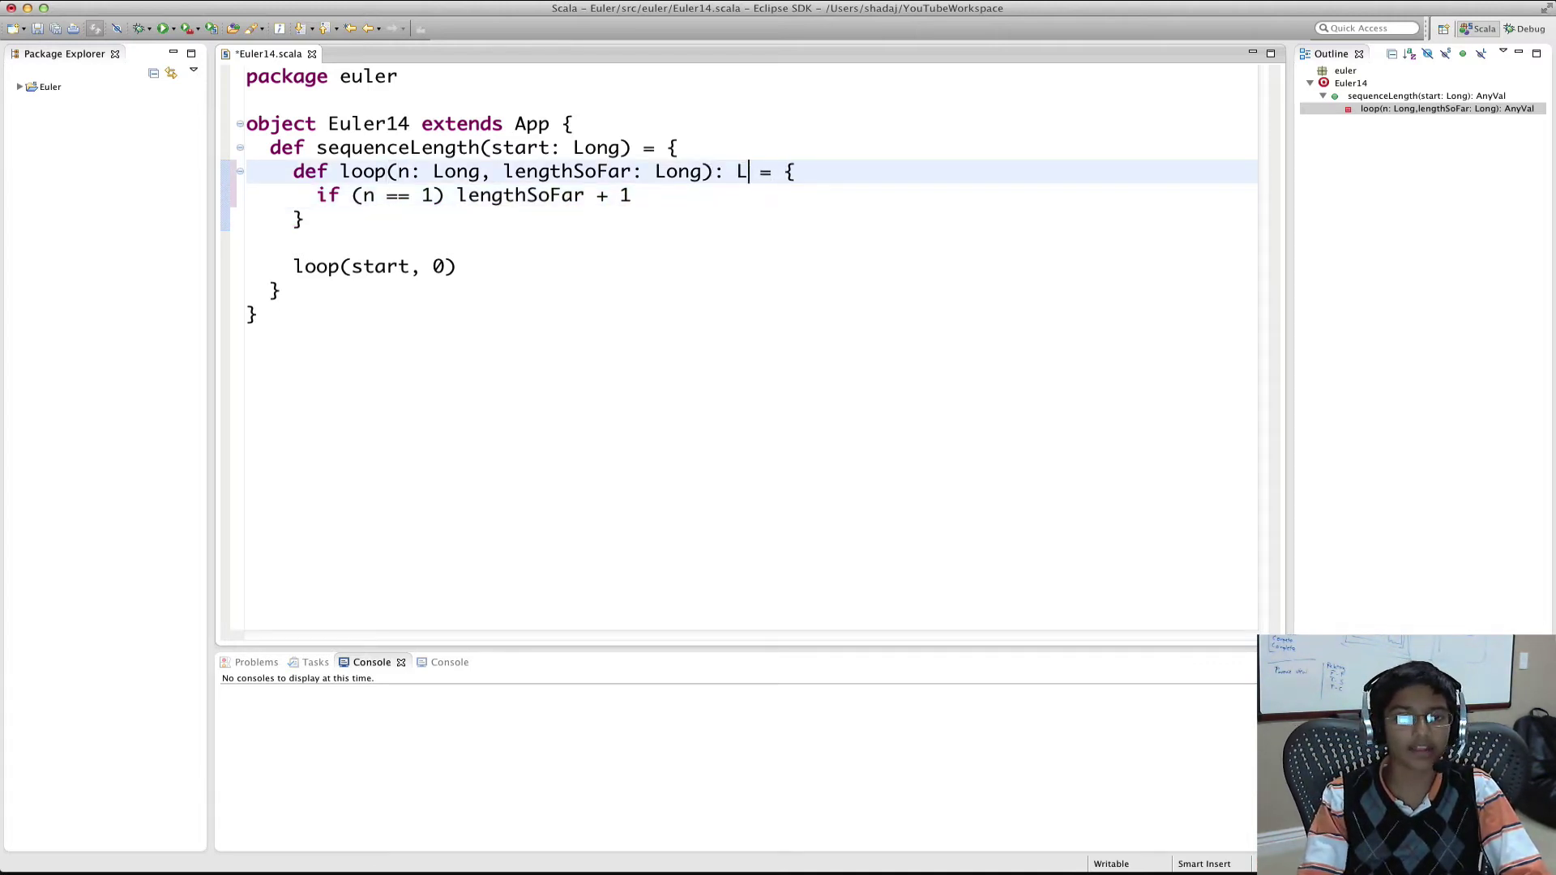
{"action": "type", "text": "ong"}
{"action": "left_click", "coordinate": [680, 202]}
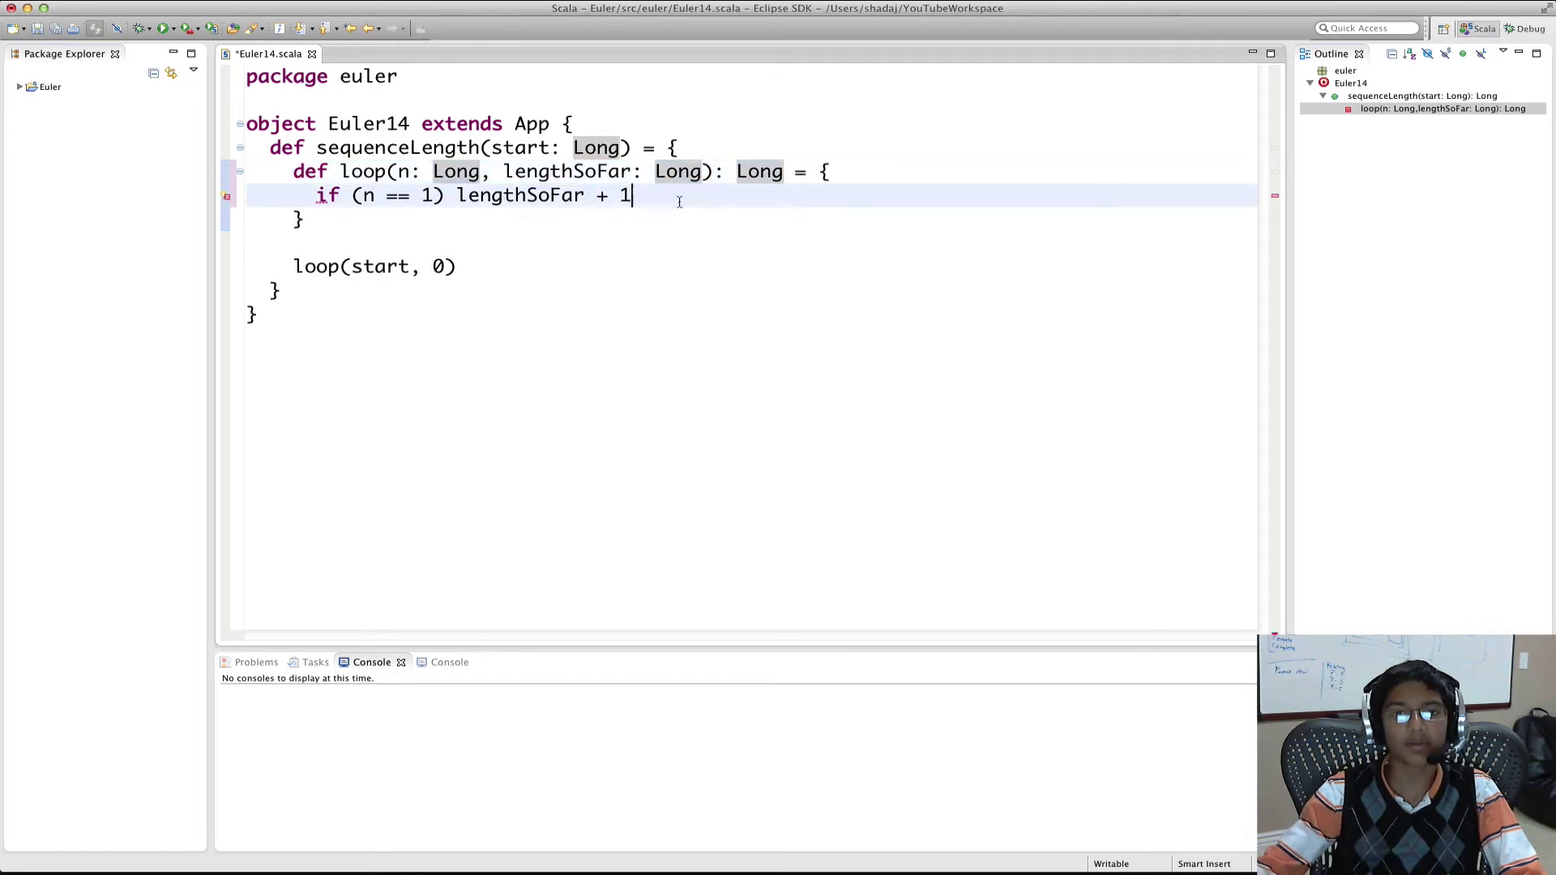
{"action": "key", "text": "Return"}
{"action": "type", "text": "el"}
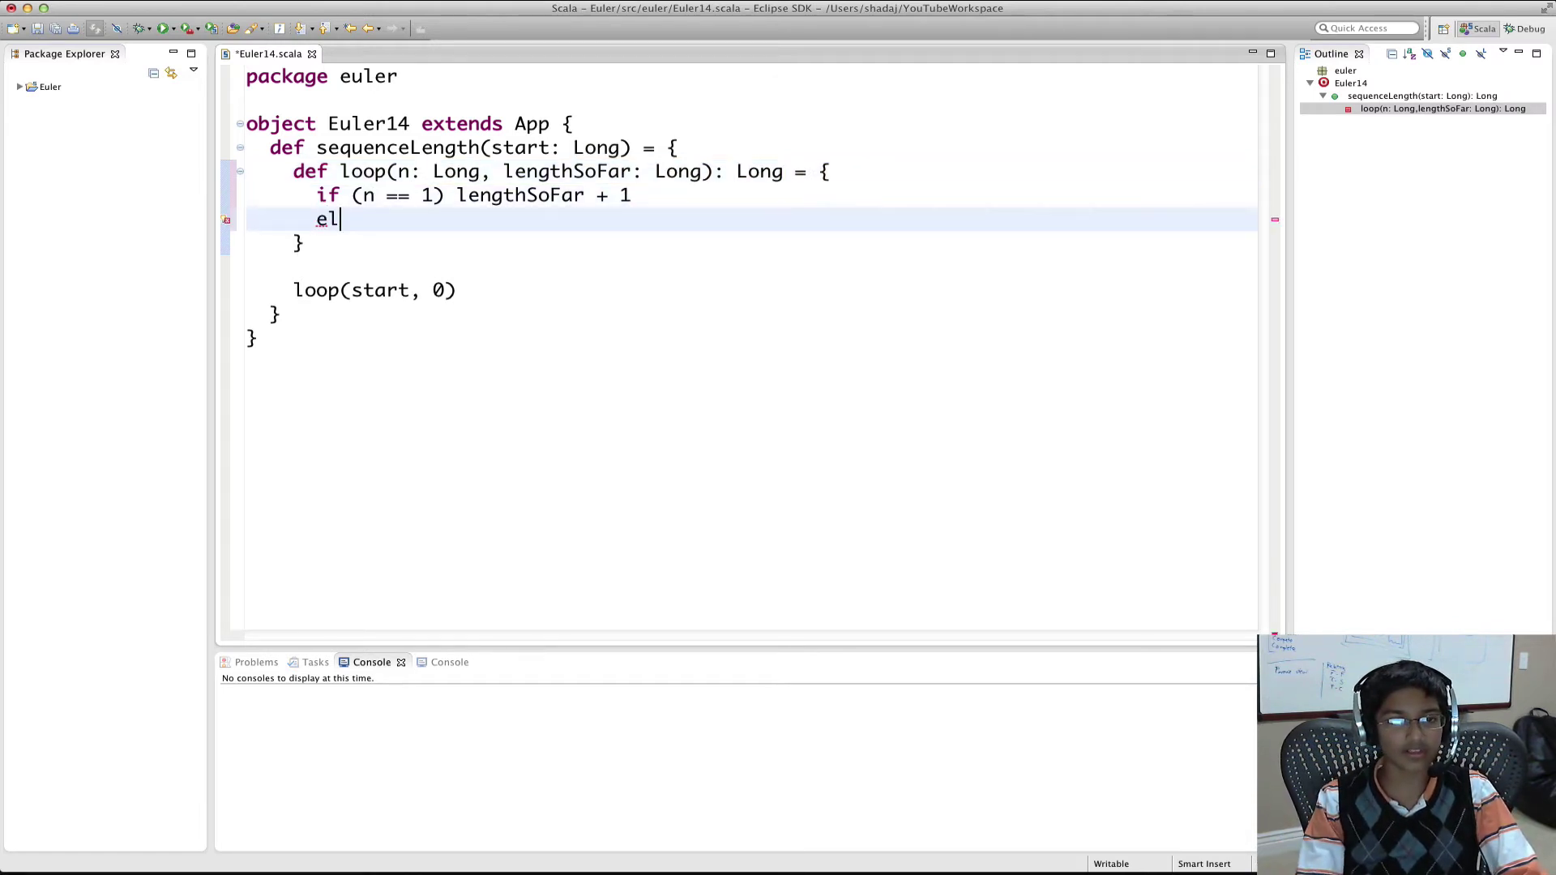
{"action": "type", "text": "se if("}
{"action": "key", "text": "BackSpace"}
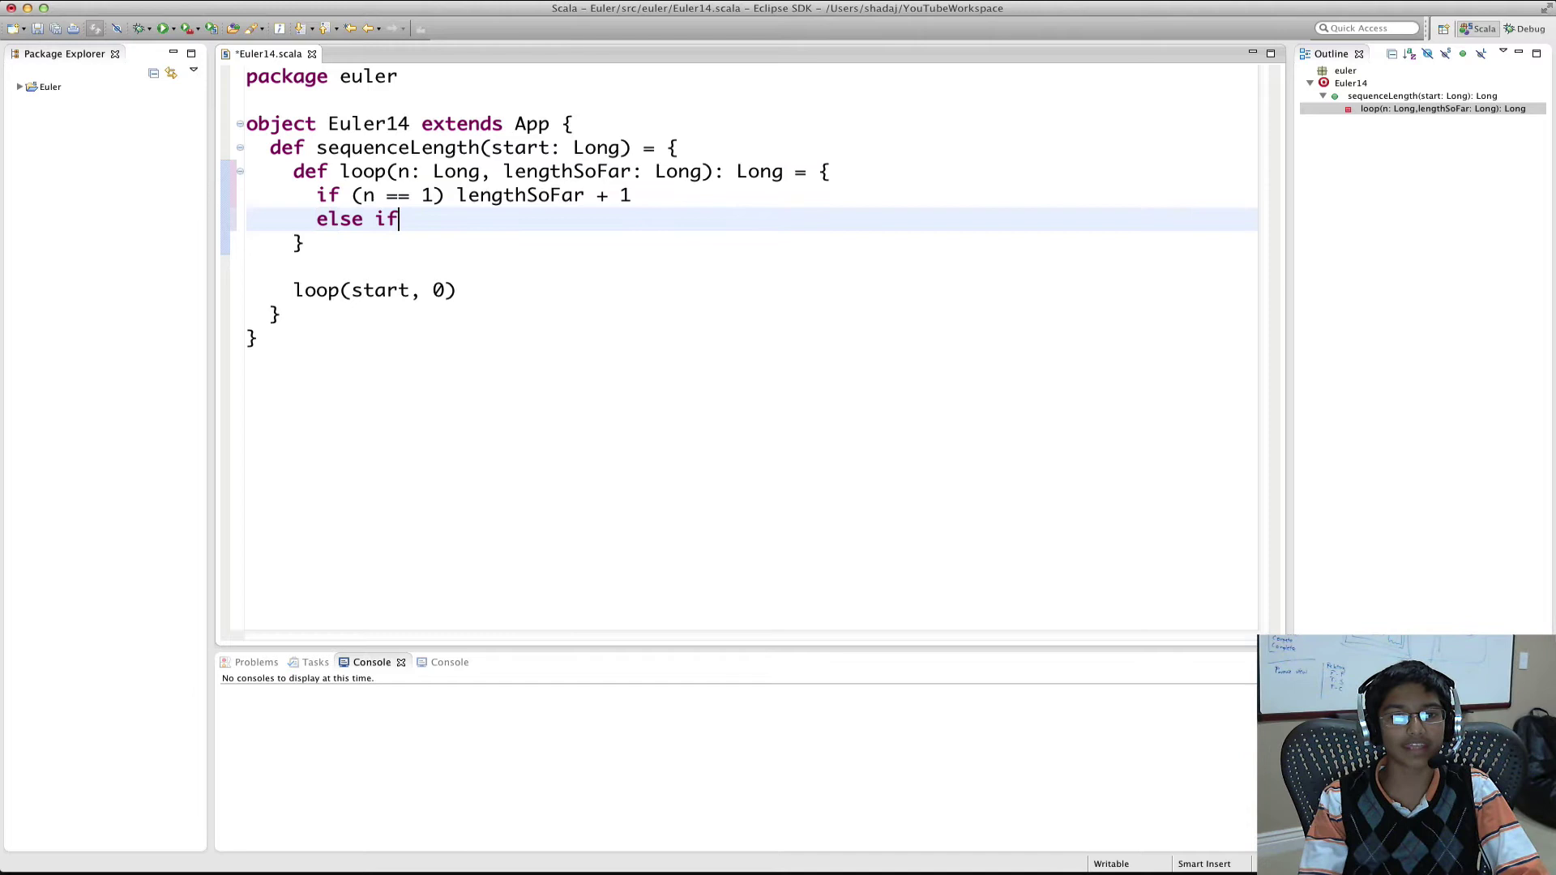
{"action": "type", "text": " (n "}
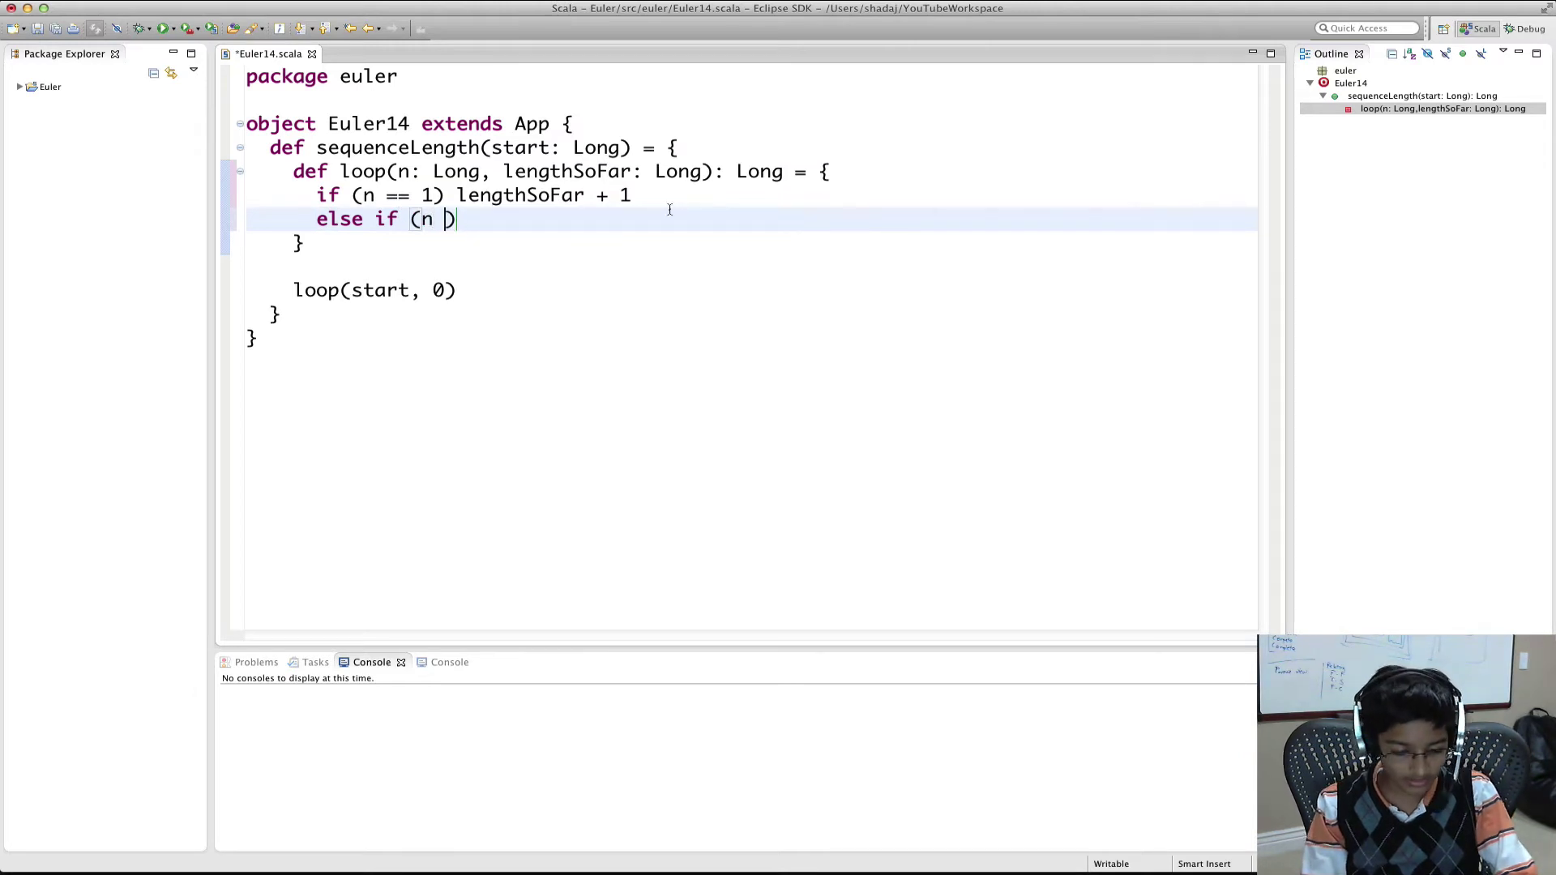
{"action": "type", "text": "% "}
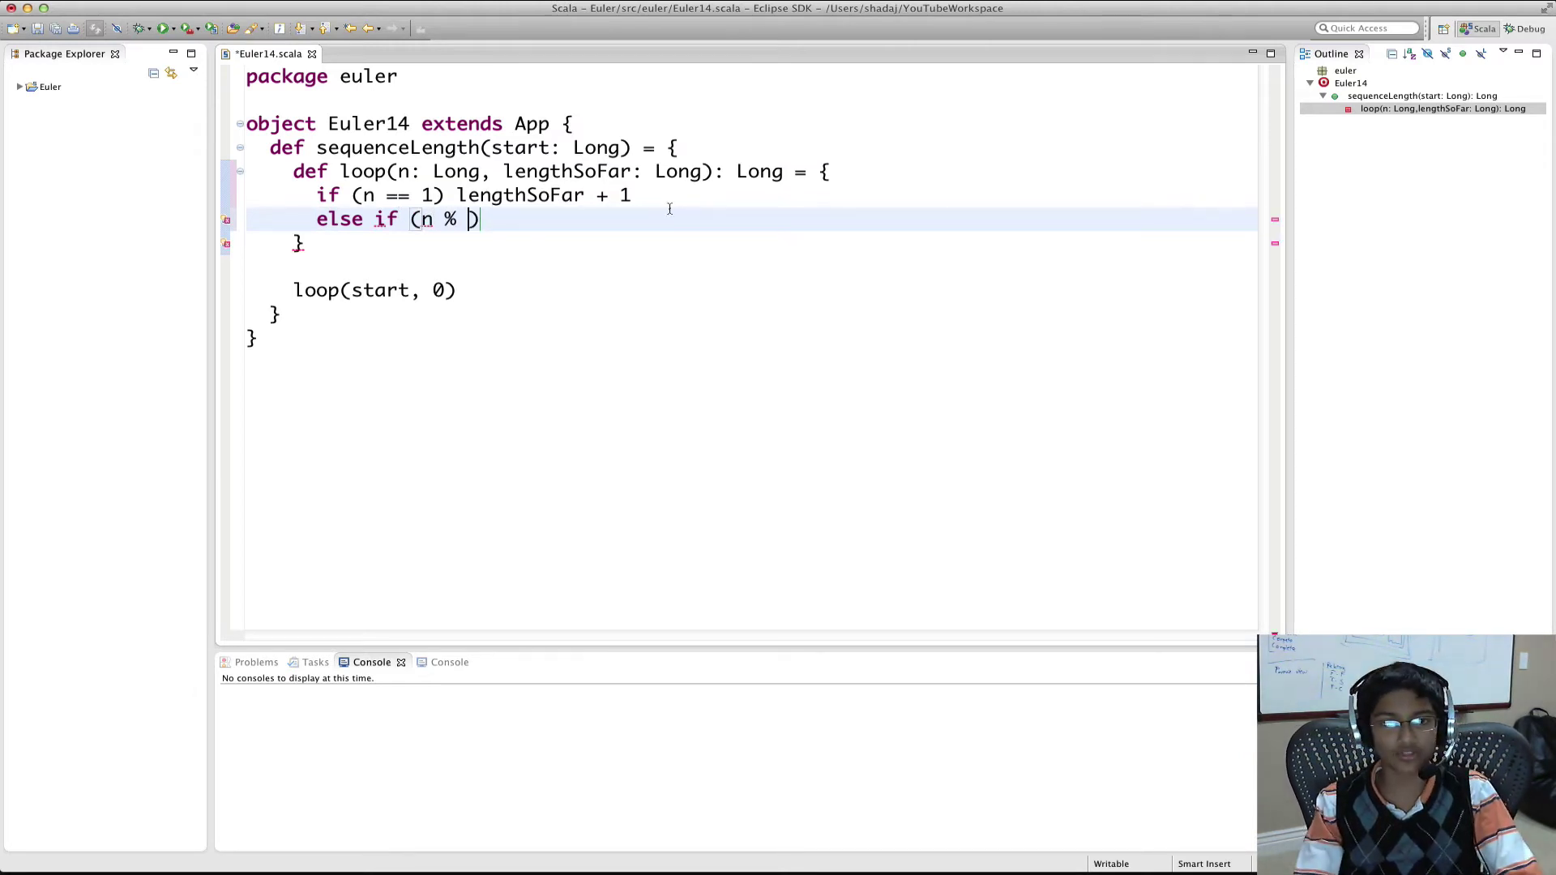
{"action": "type", "text": "2 == "}
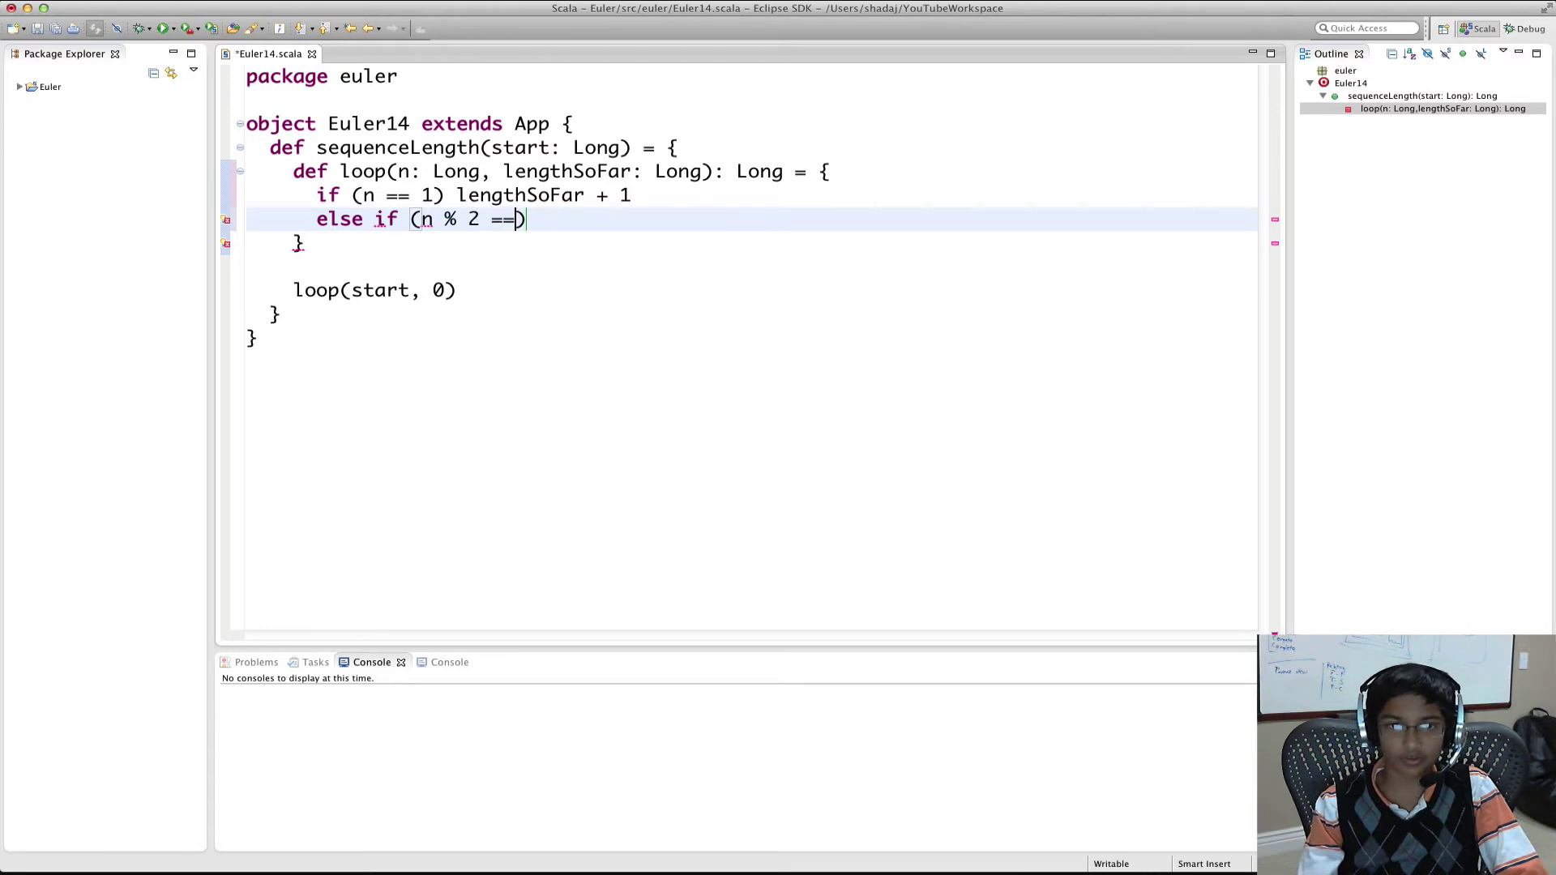
{"action": "type", "text": "0"}
{"action": "key", "text": "Right"}
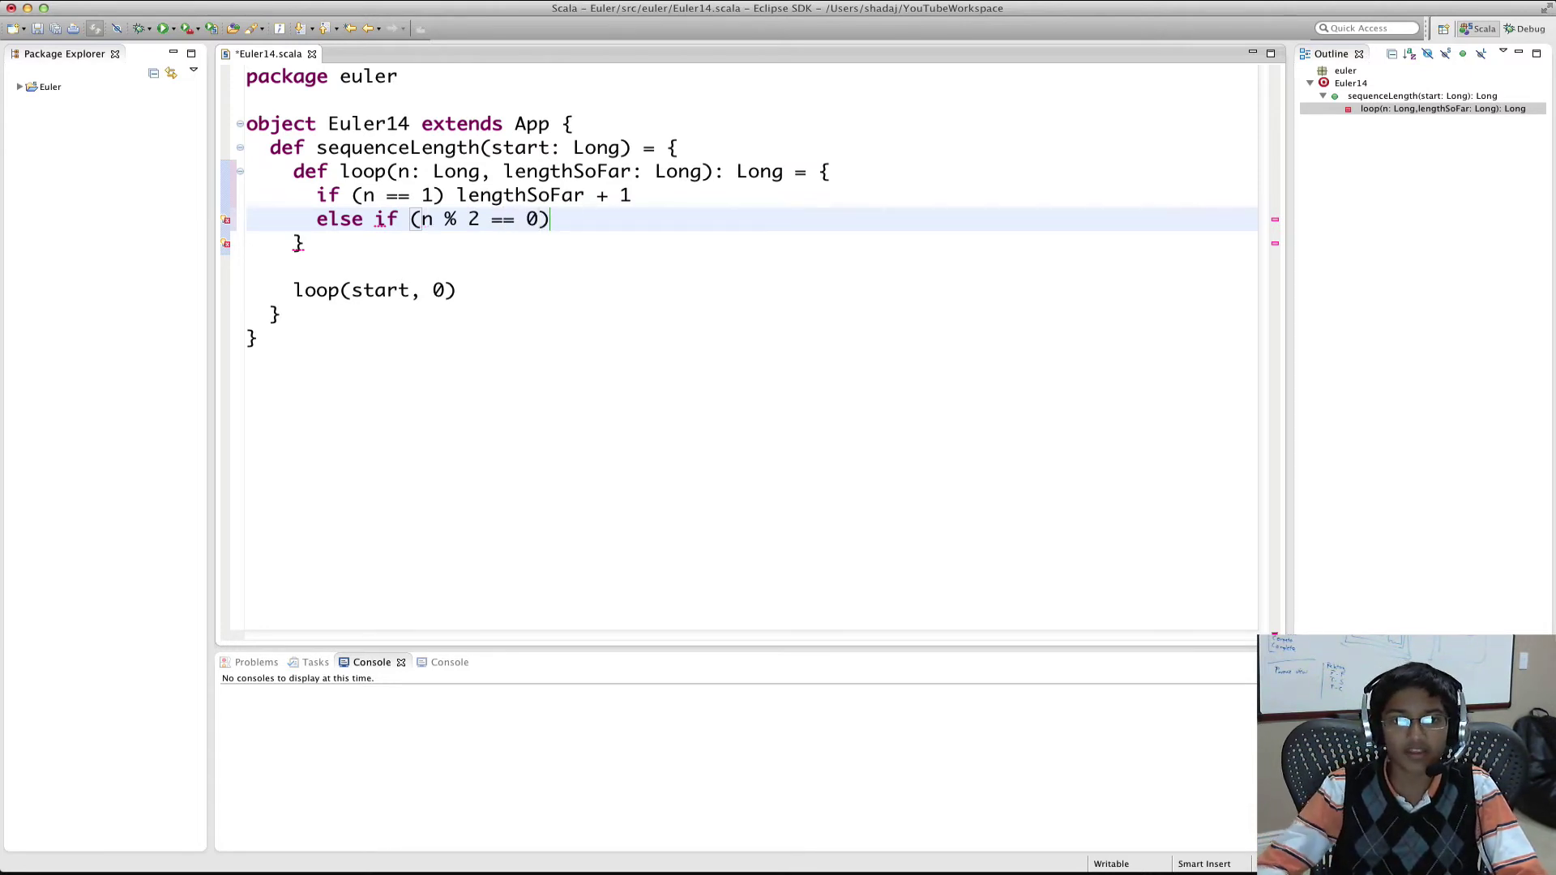
{"action": "type", "text": "l"}
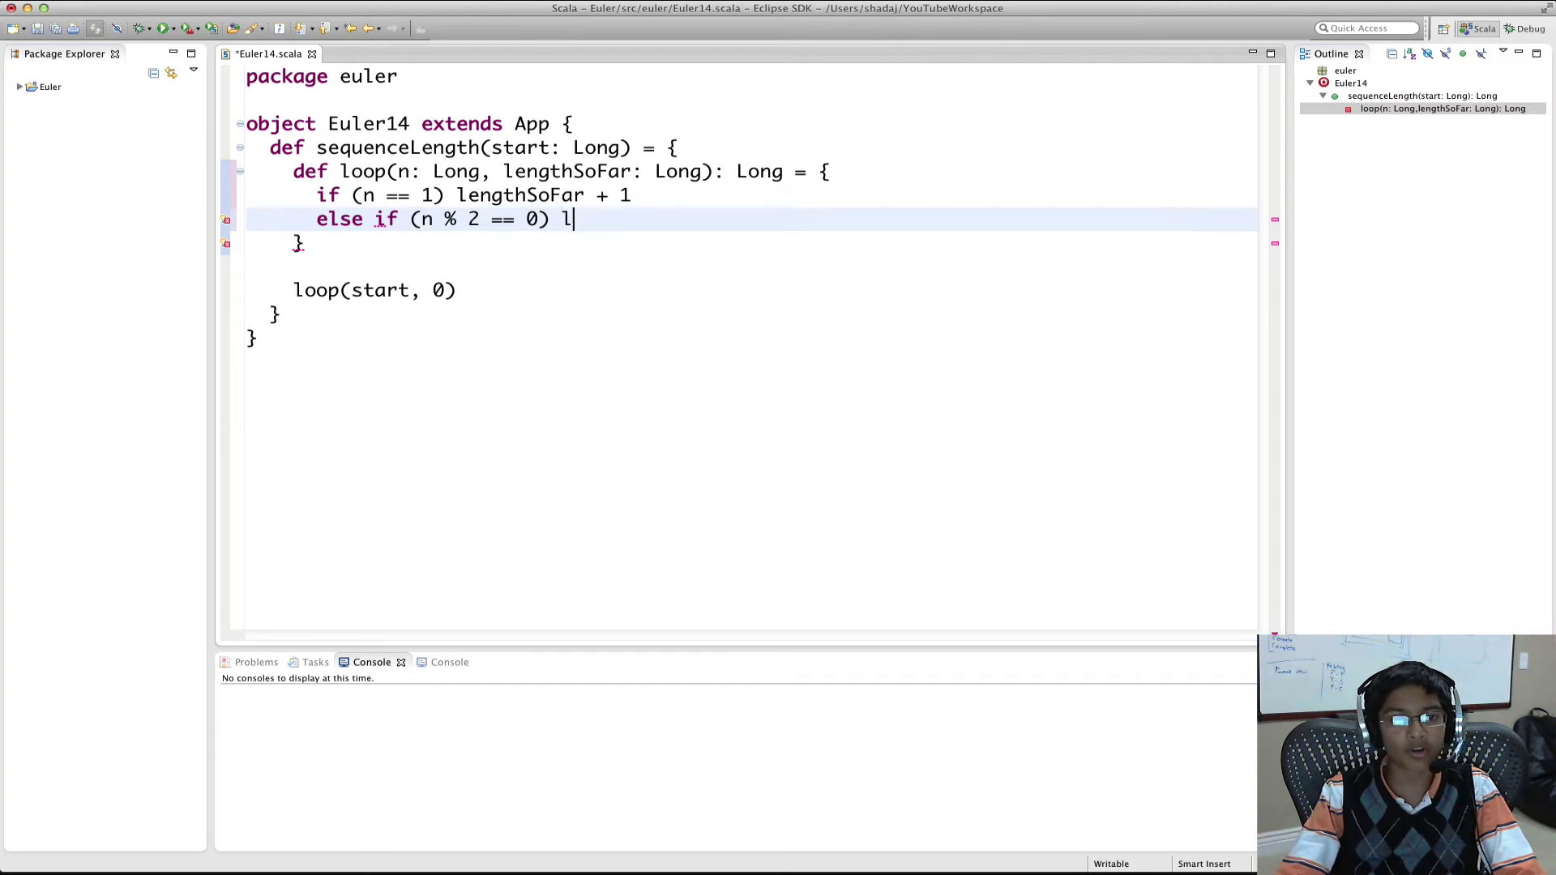
{"action": "type", "text": "oop("}
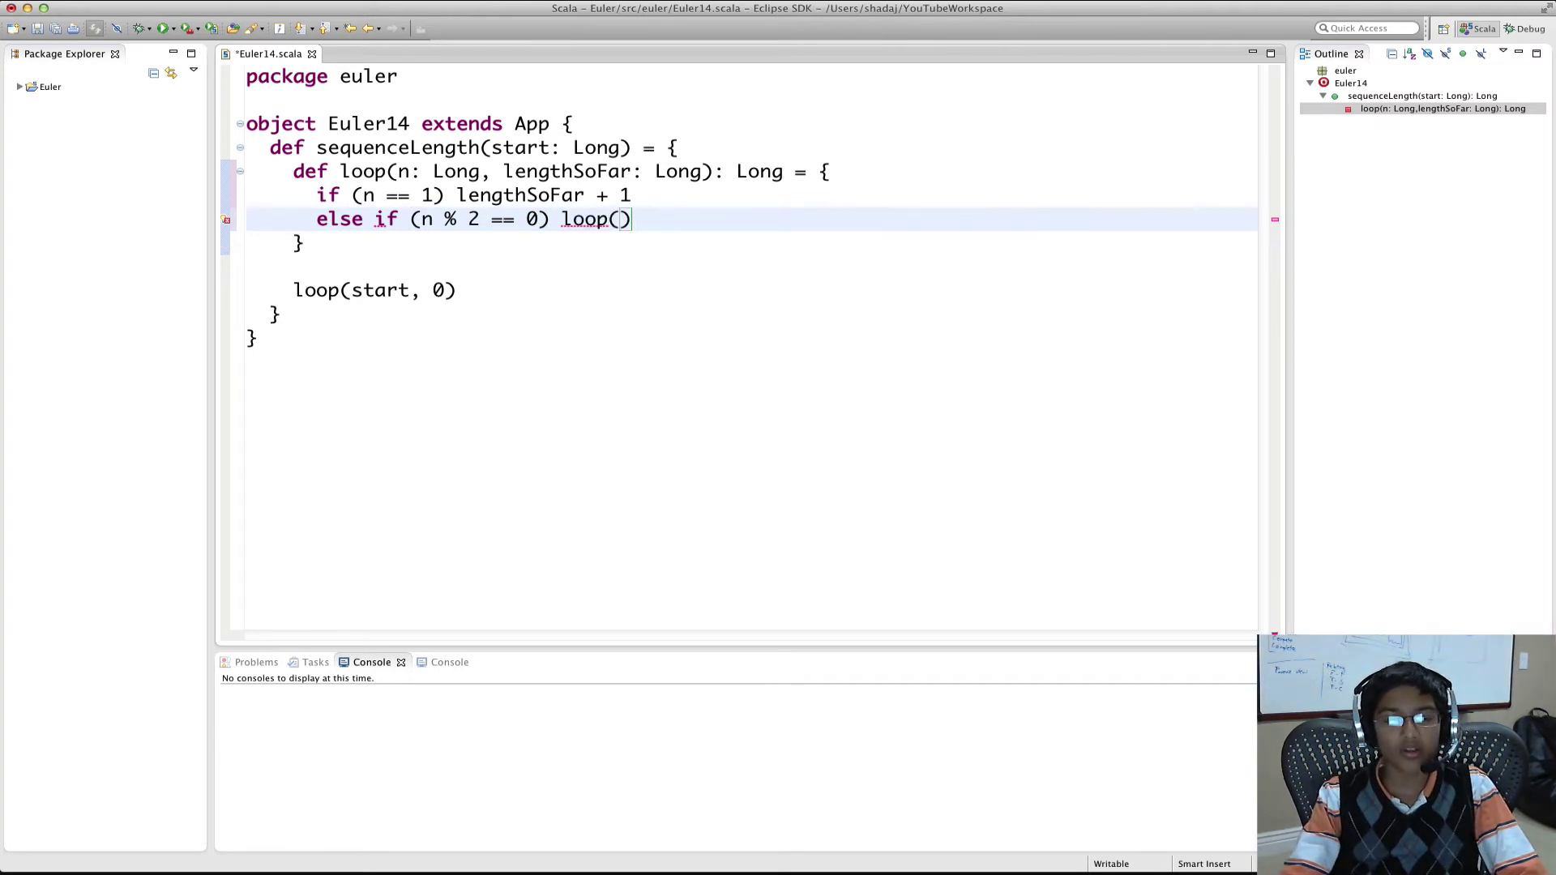
Check Problem 14, then complete the even branch as loop(n/2, lengthSoFar + 1)
{"action": "key", "text": "super+Tab"}
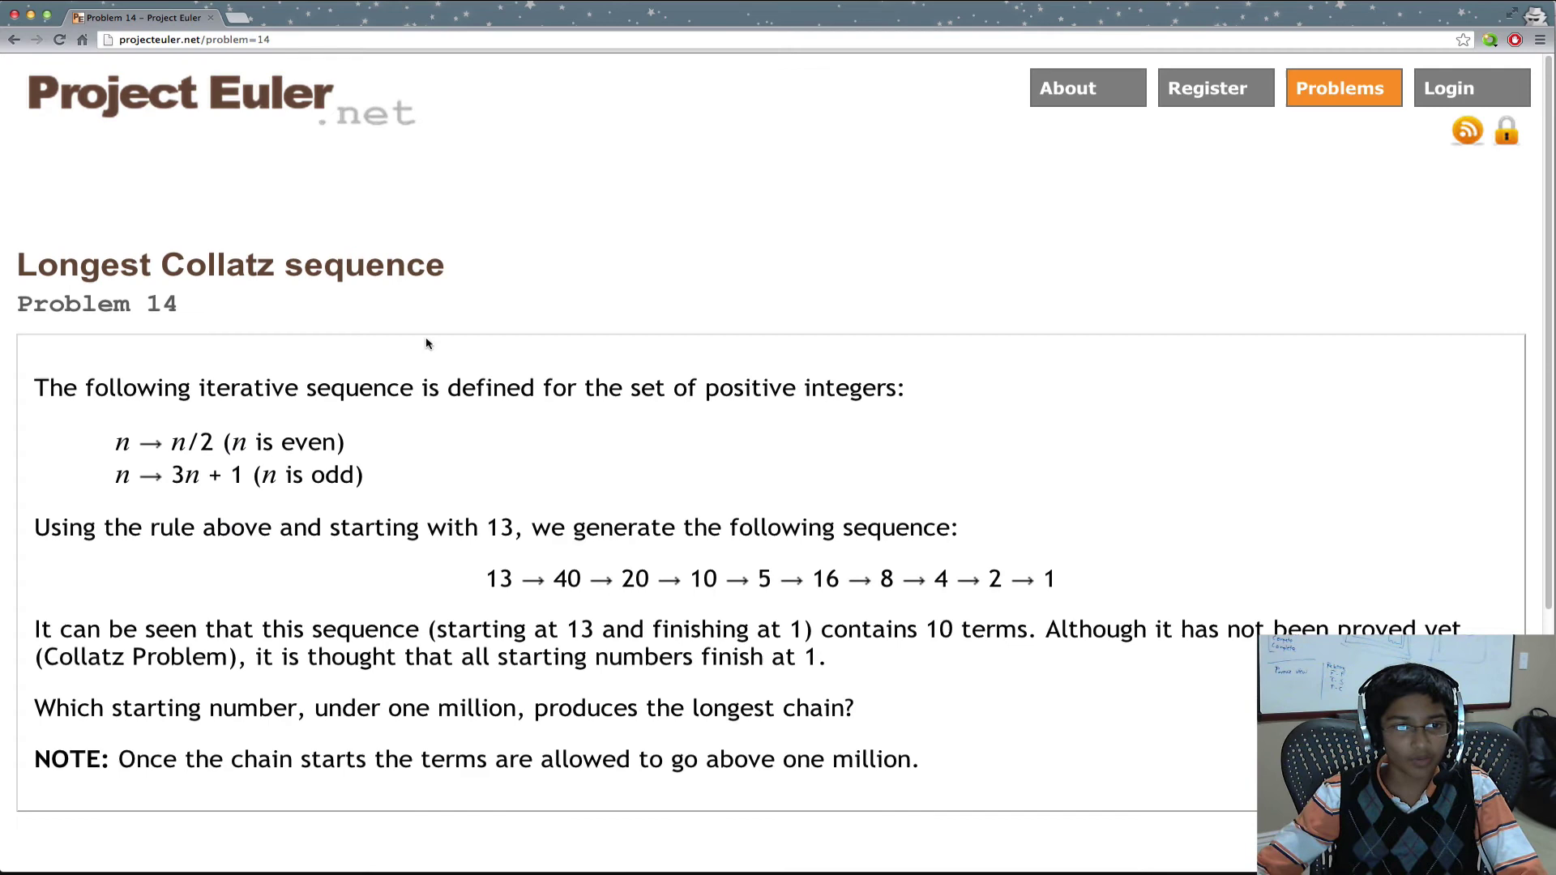
{"action": "key", "text": "super+Tab"}
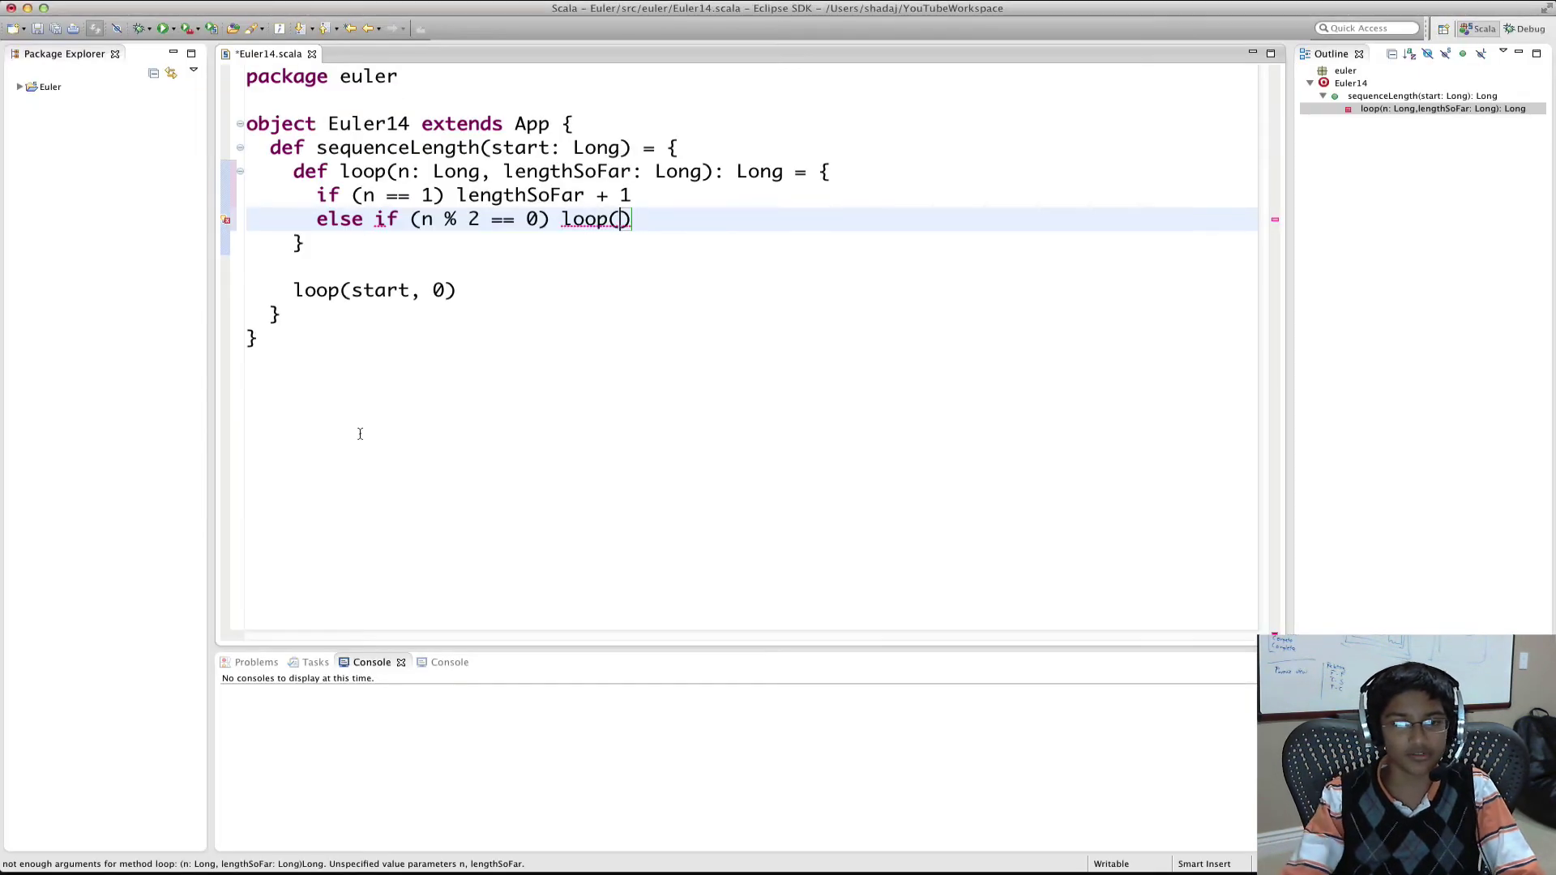
{"action": "type", "text": "n"}
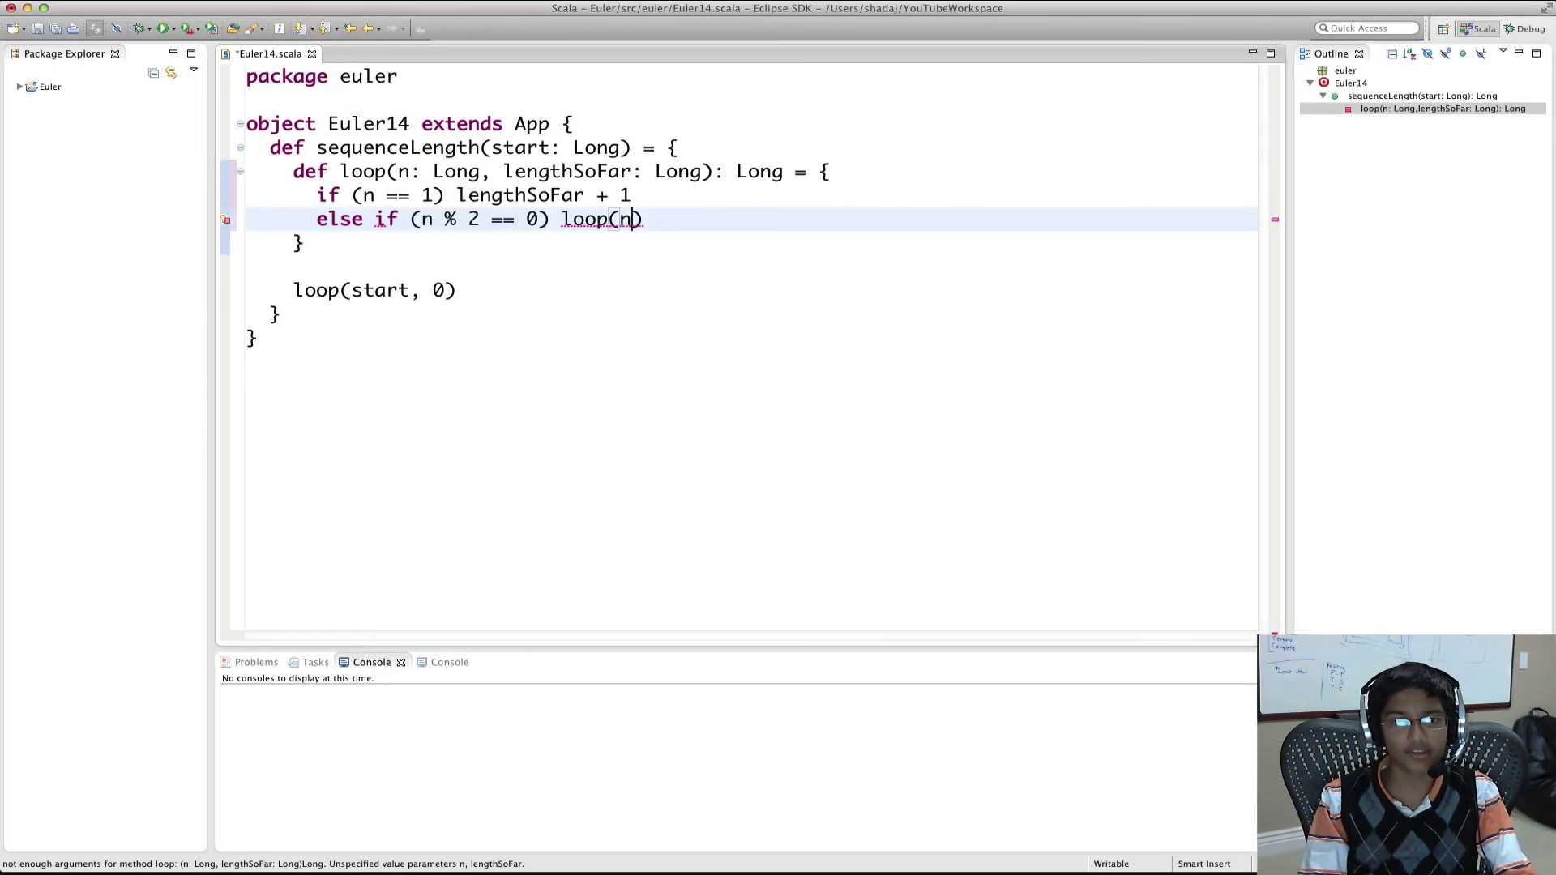
{"action": "type", "text": "/2, "}
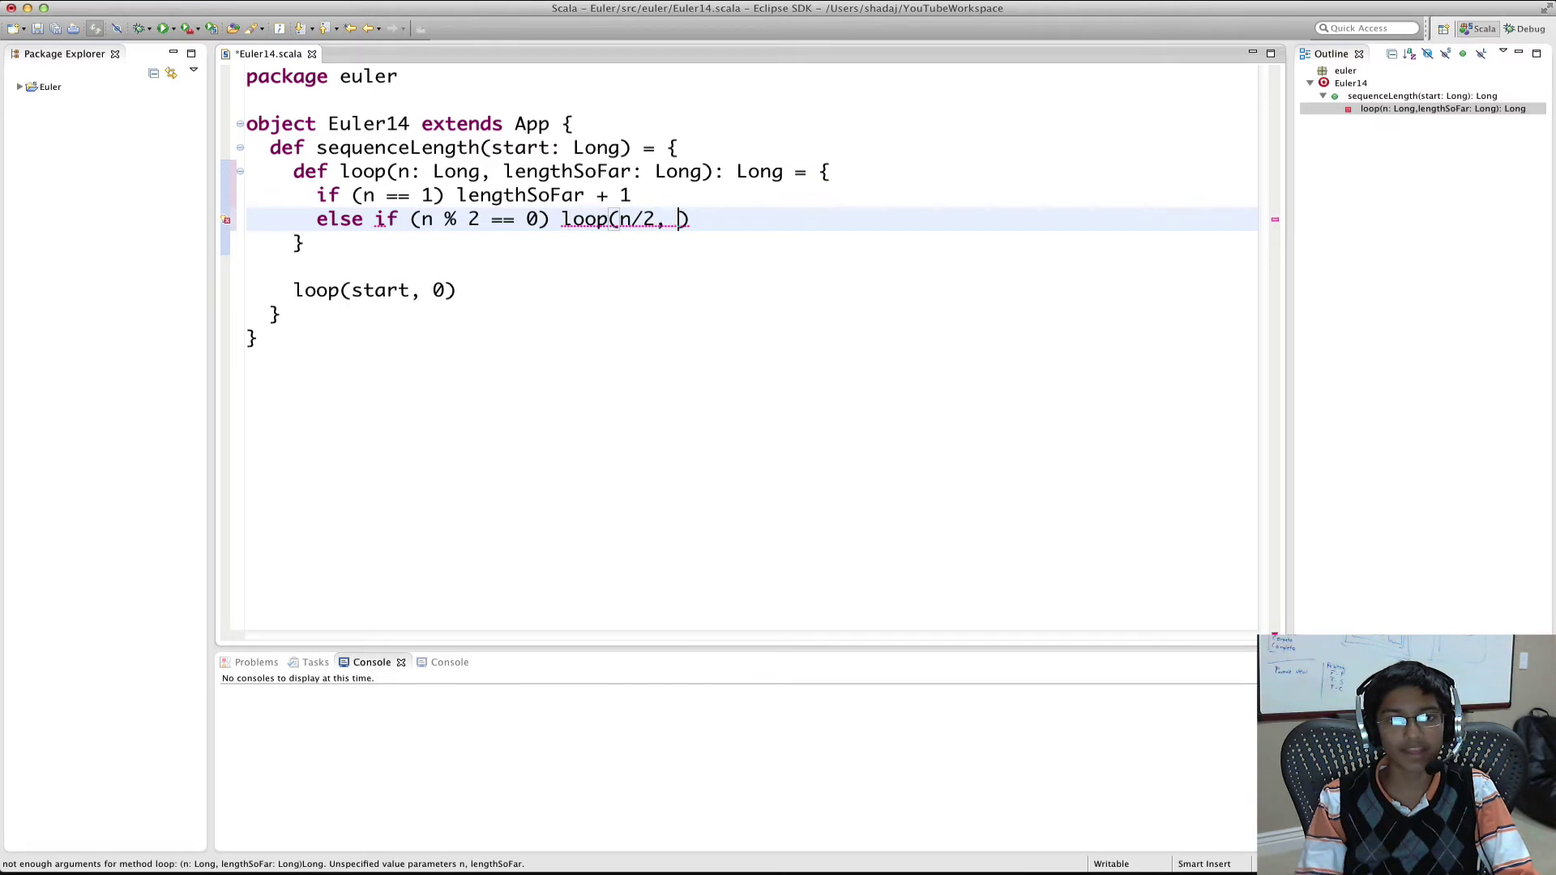
{"action": "type", "text": "length"}
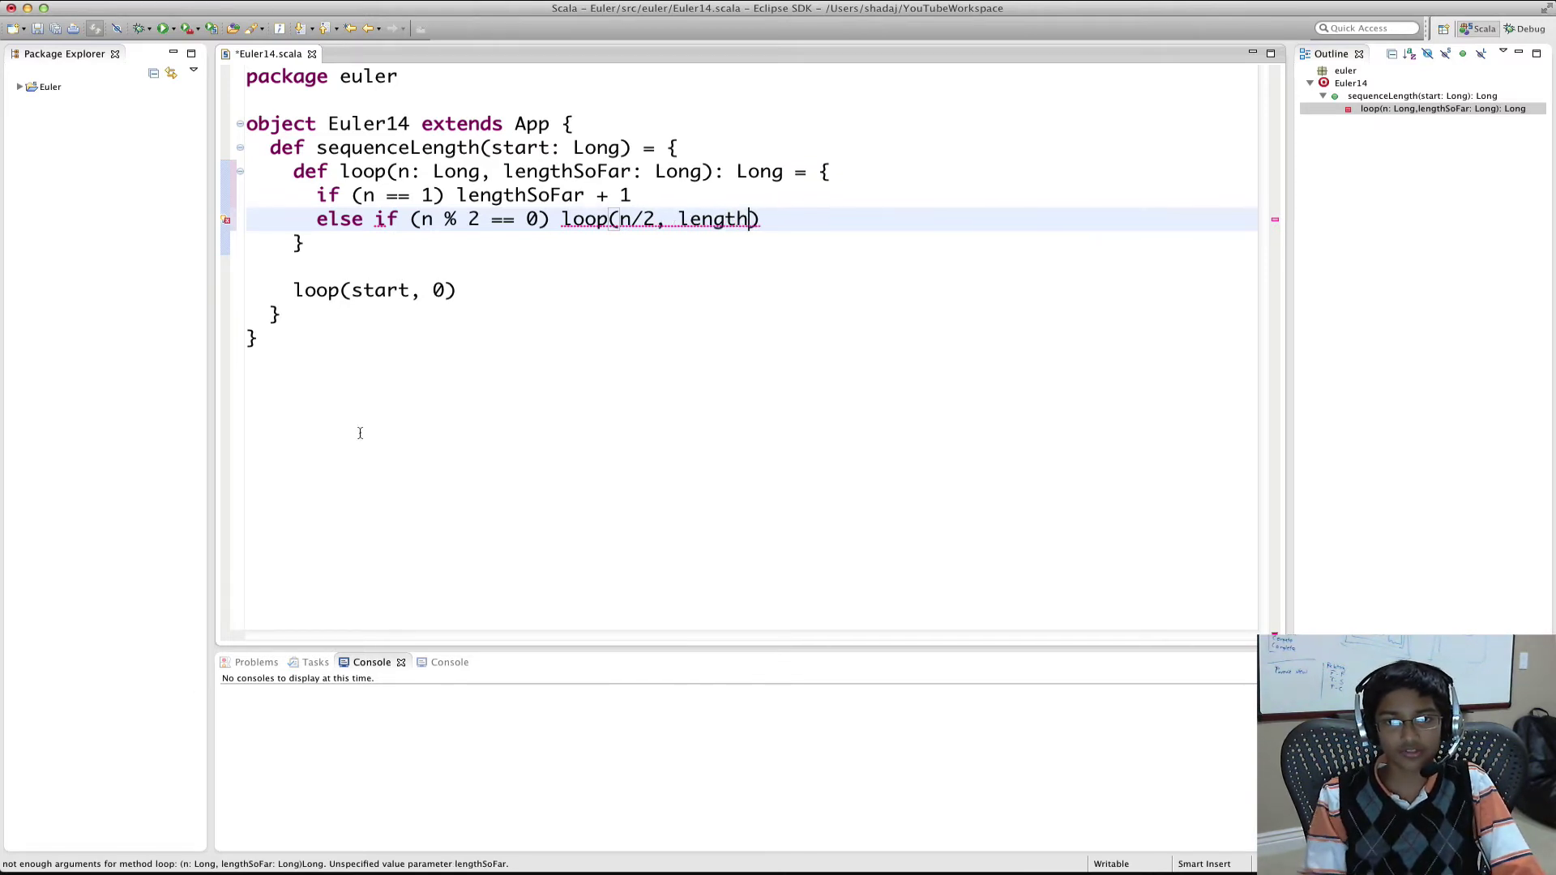
{"action": "key", "text": "ctrl+space"}
{"action": "key", "text": "Return"}
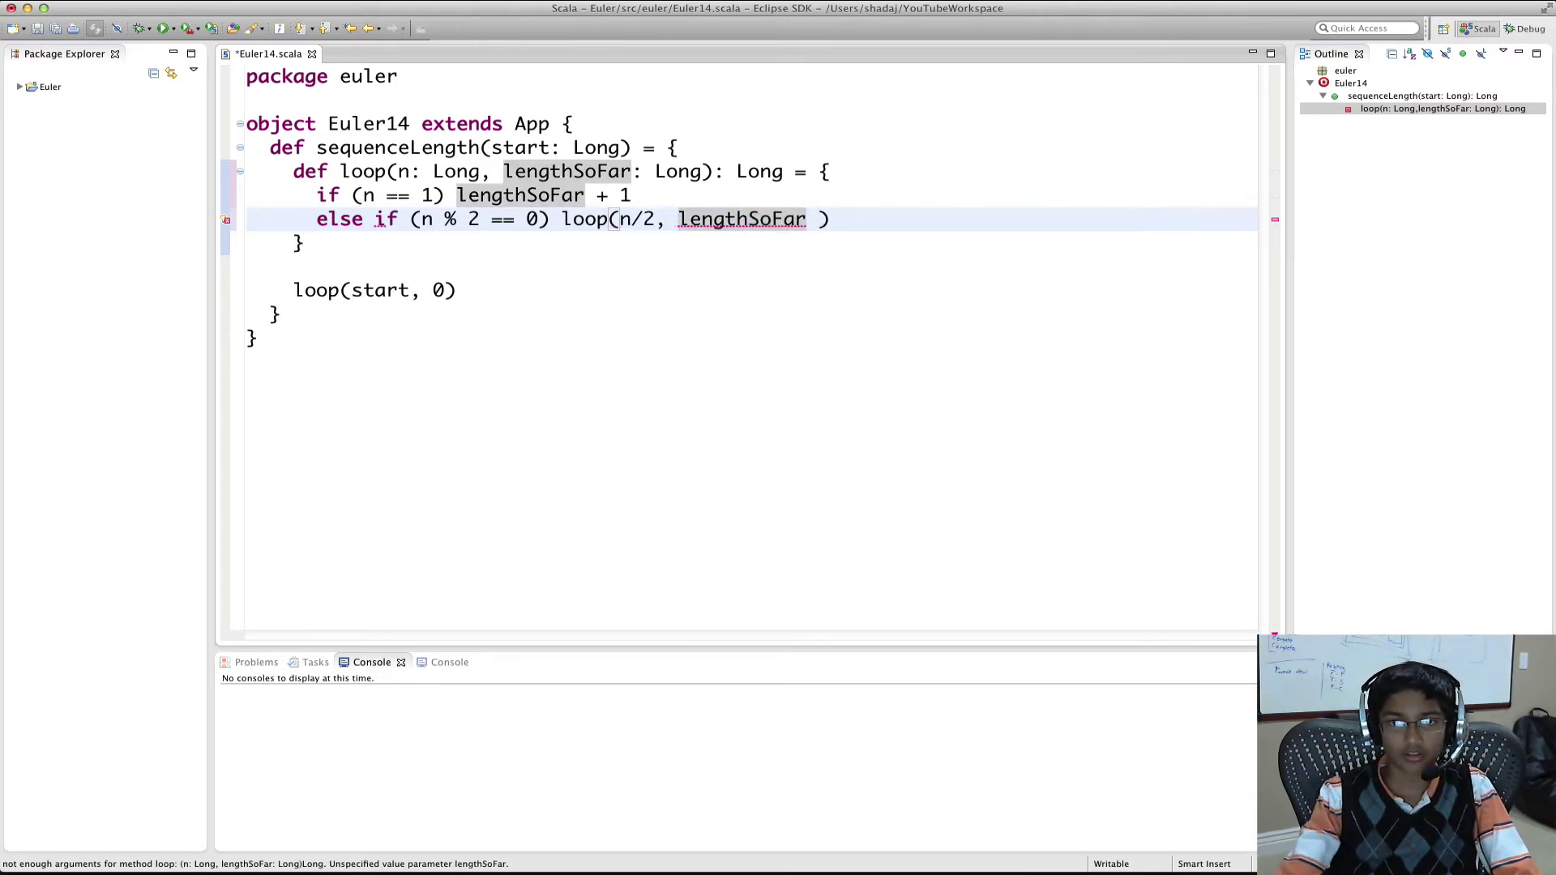
{"action": "type", "text": "+ 1"}
Start the else loop( branch and recheck the Collatz rules on Problem 14
{"action": "key", "text": "End"}
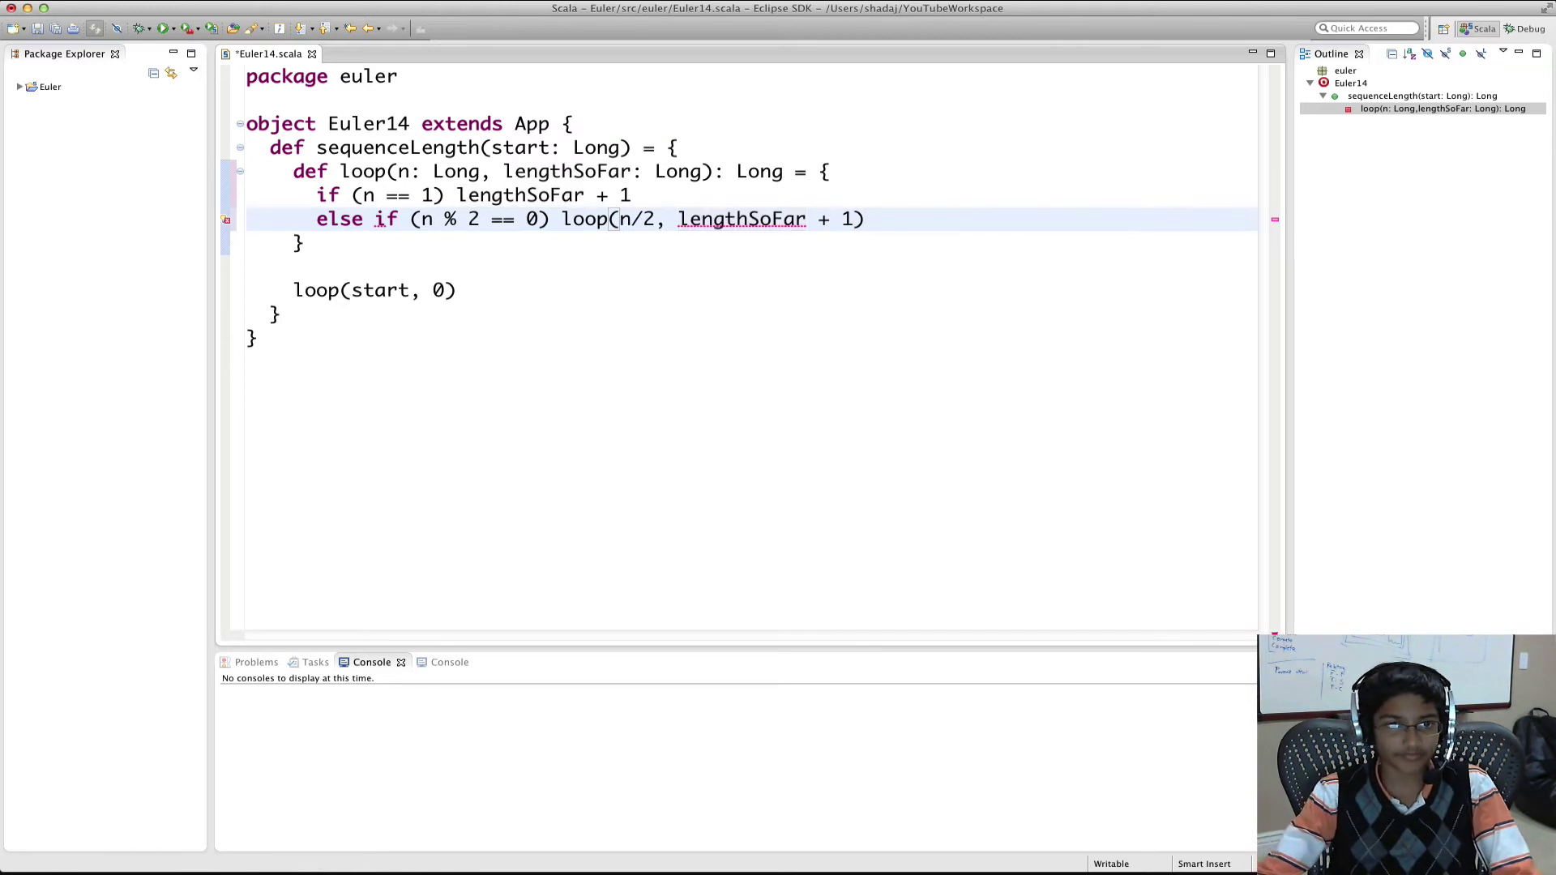
{"action": "key", "text": "Return"}
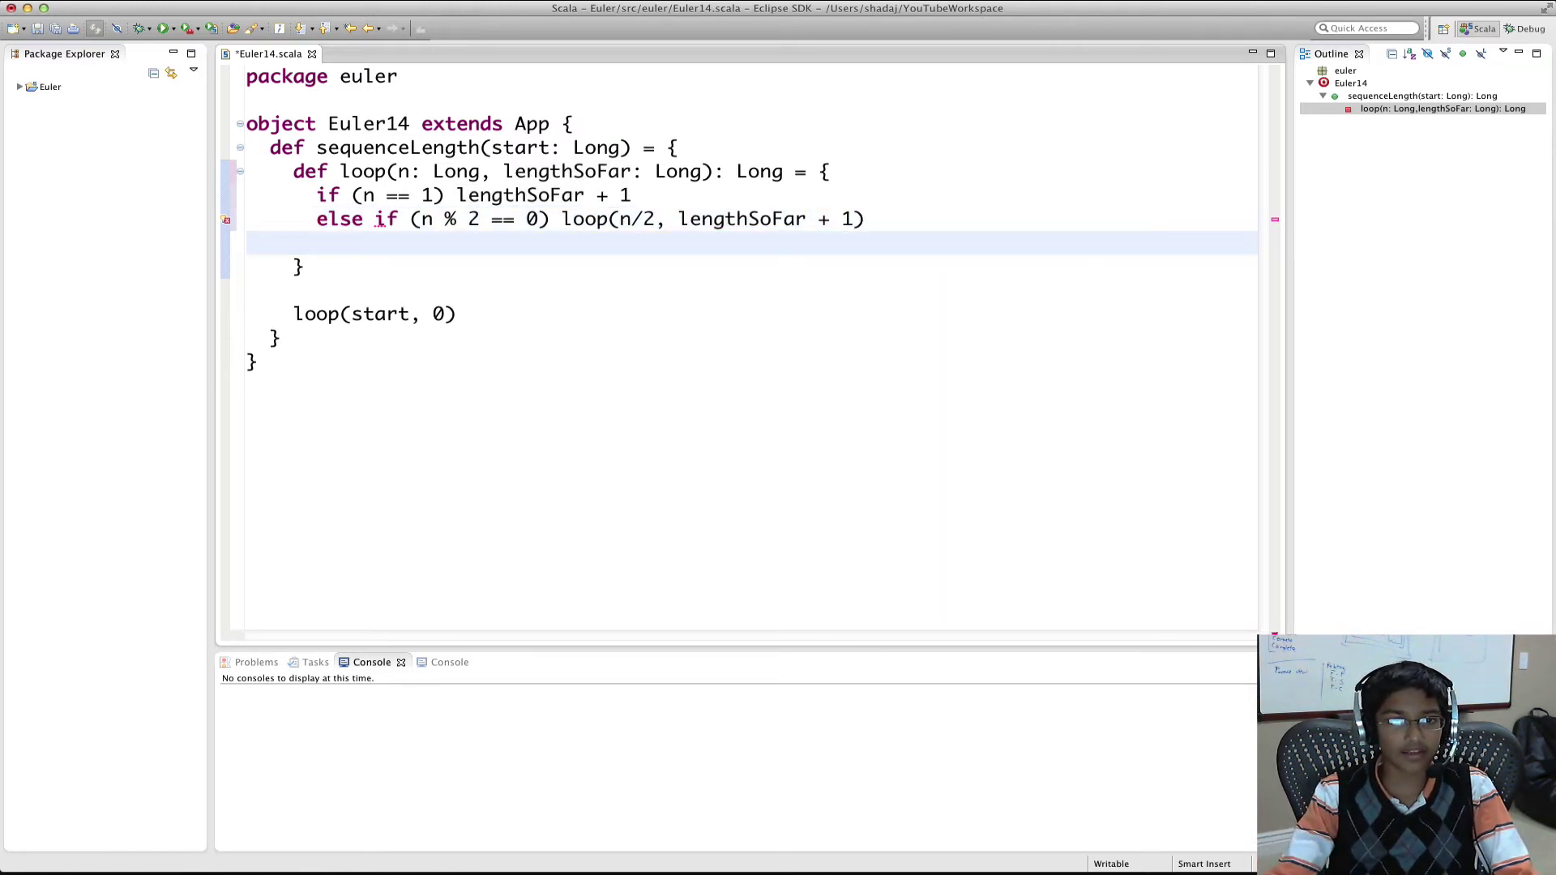
{"action": "type", "text": "else "}
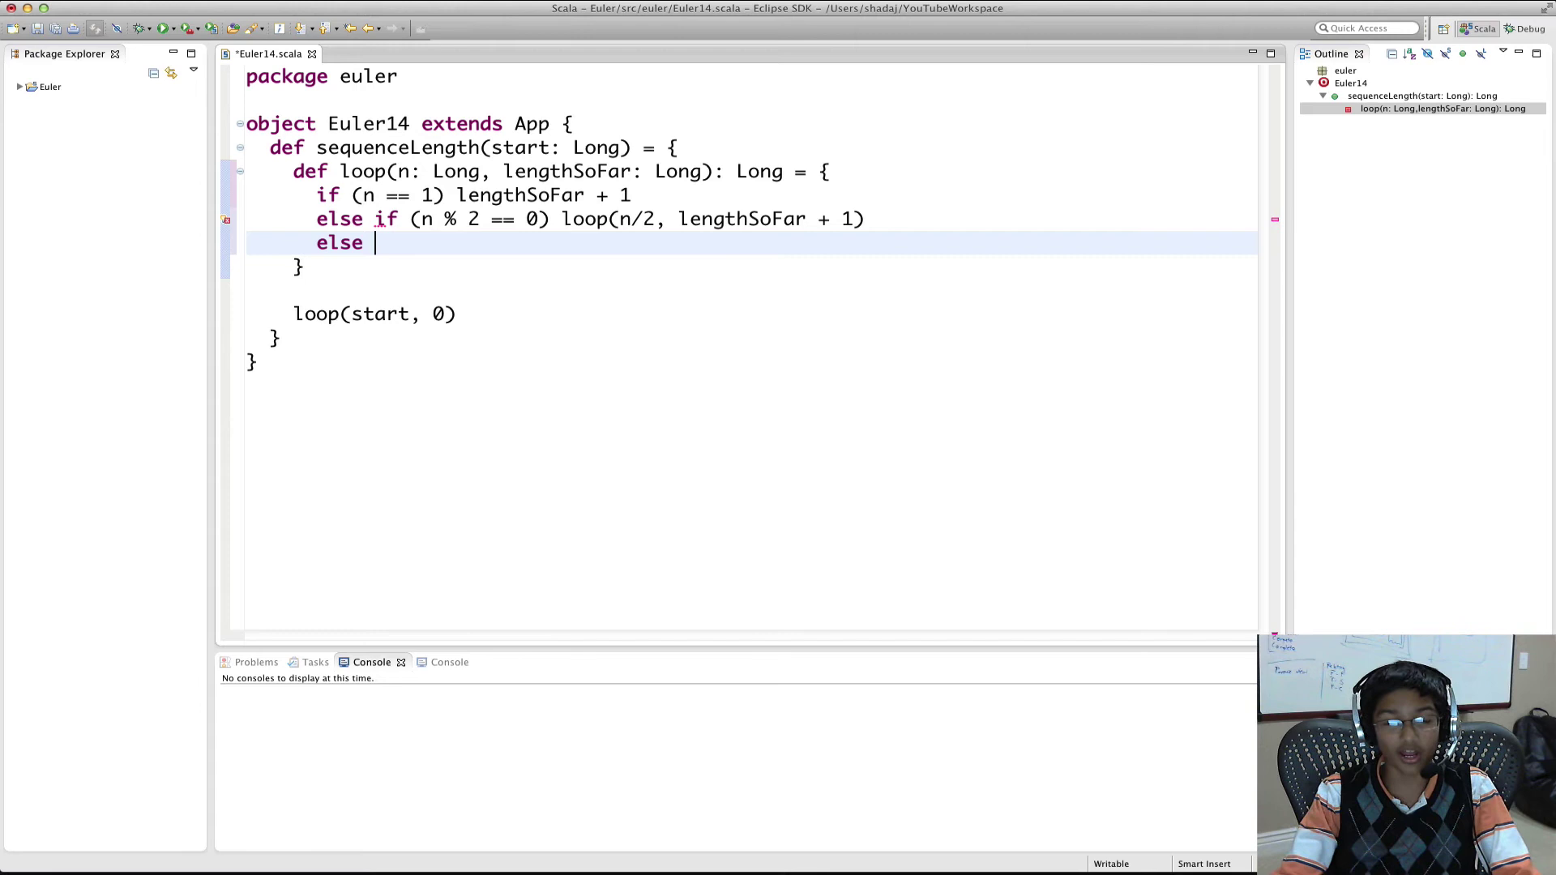
{"action": "type", "text": "loop("}
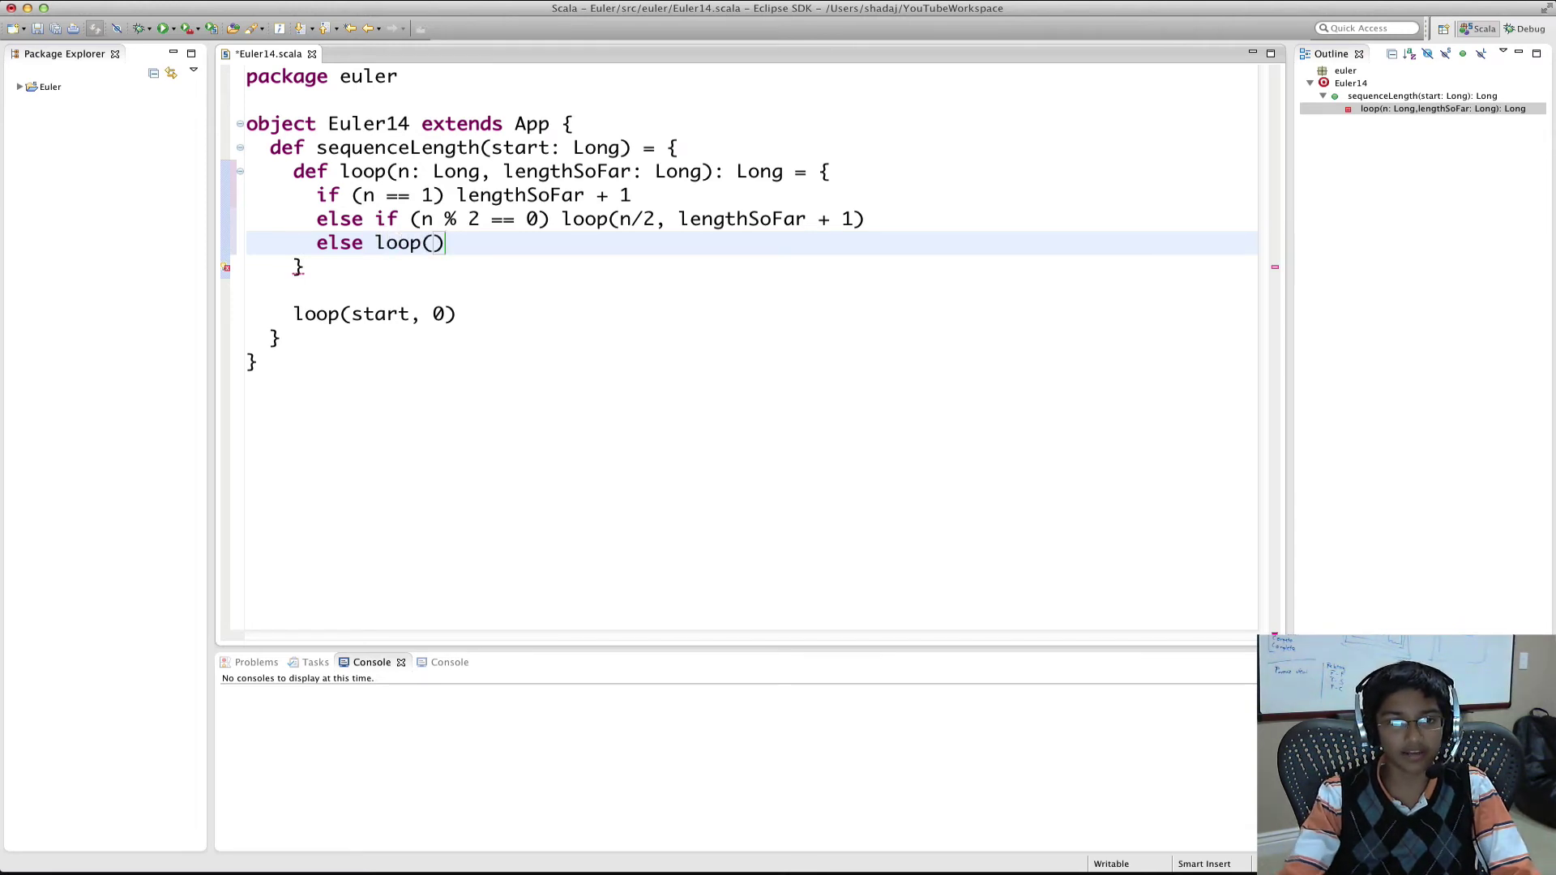
{"action": "key", "text": "super+Tab"}
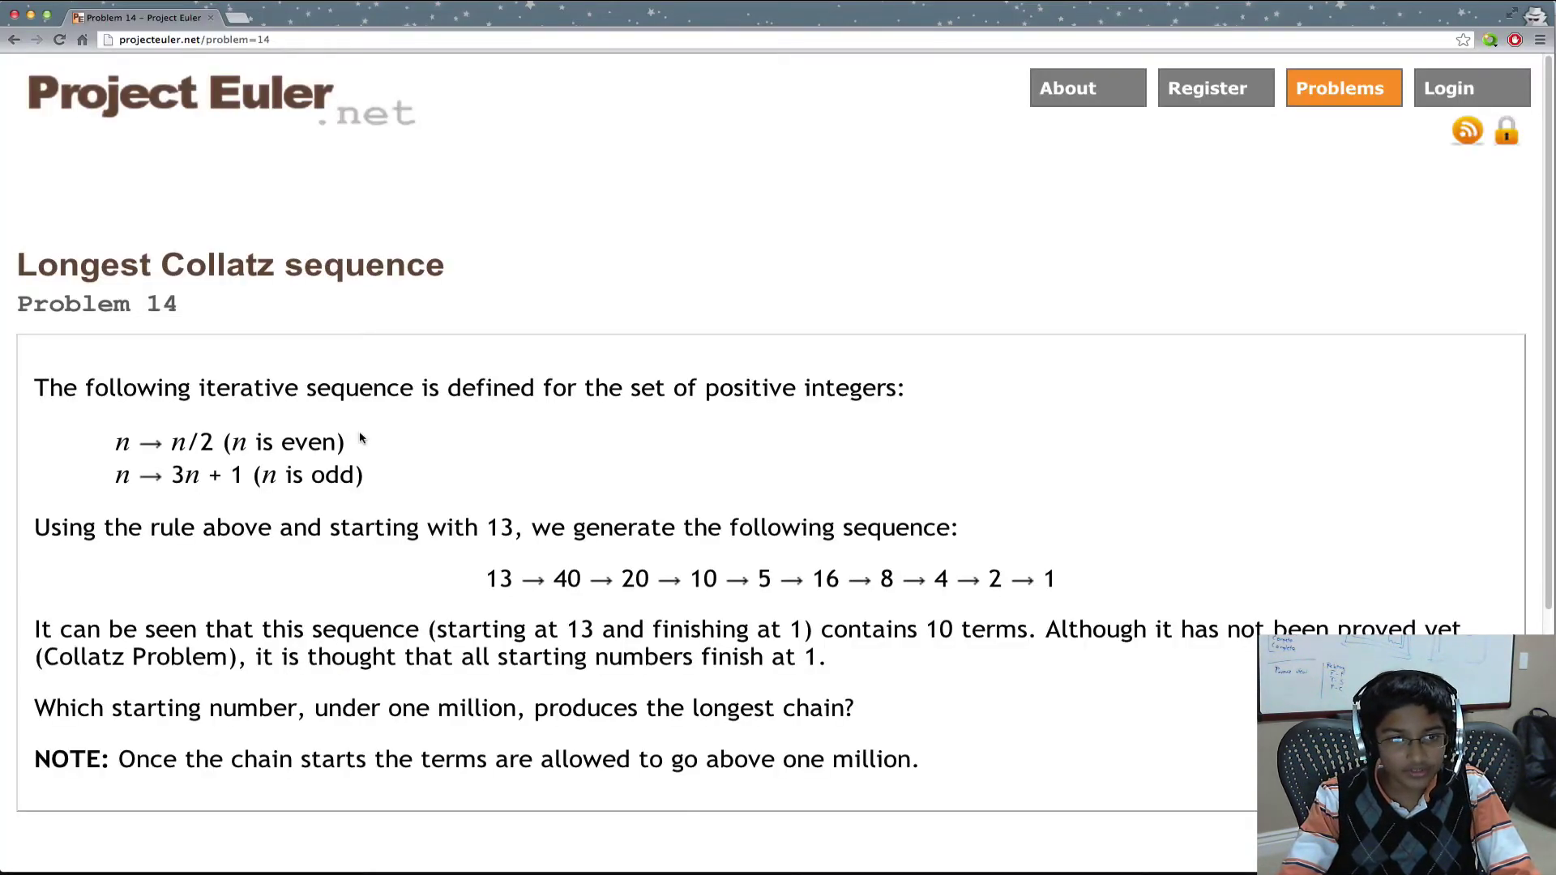
Finish the odd branch as else loop(3*n + 1, lengthSoFar + 1) and save Euler14.scala
{"action": "key", "text": "super+Tab"}
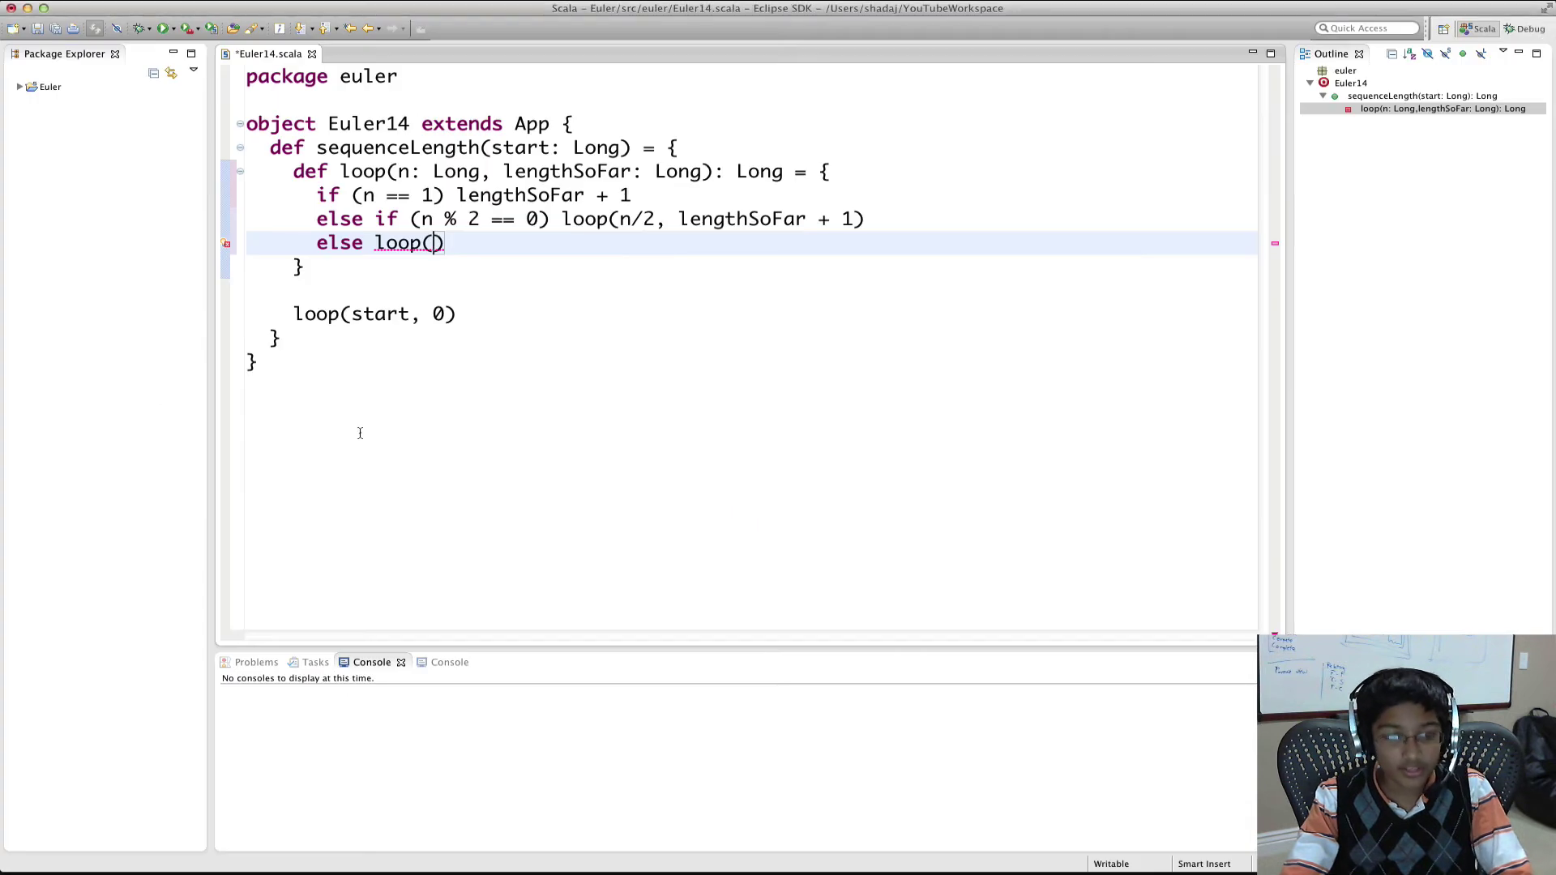
{"action": "type", "text": "3*"}
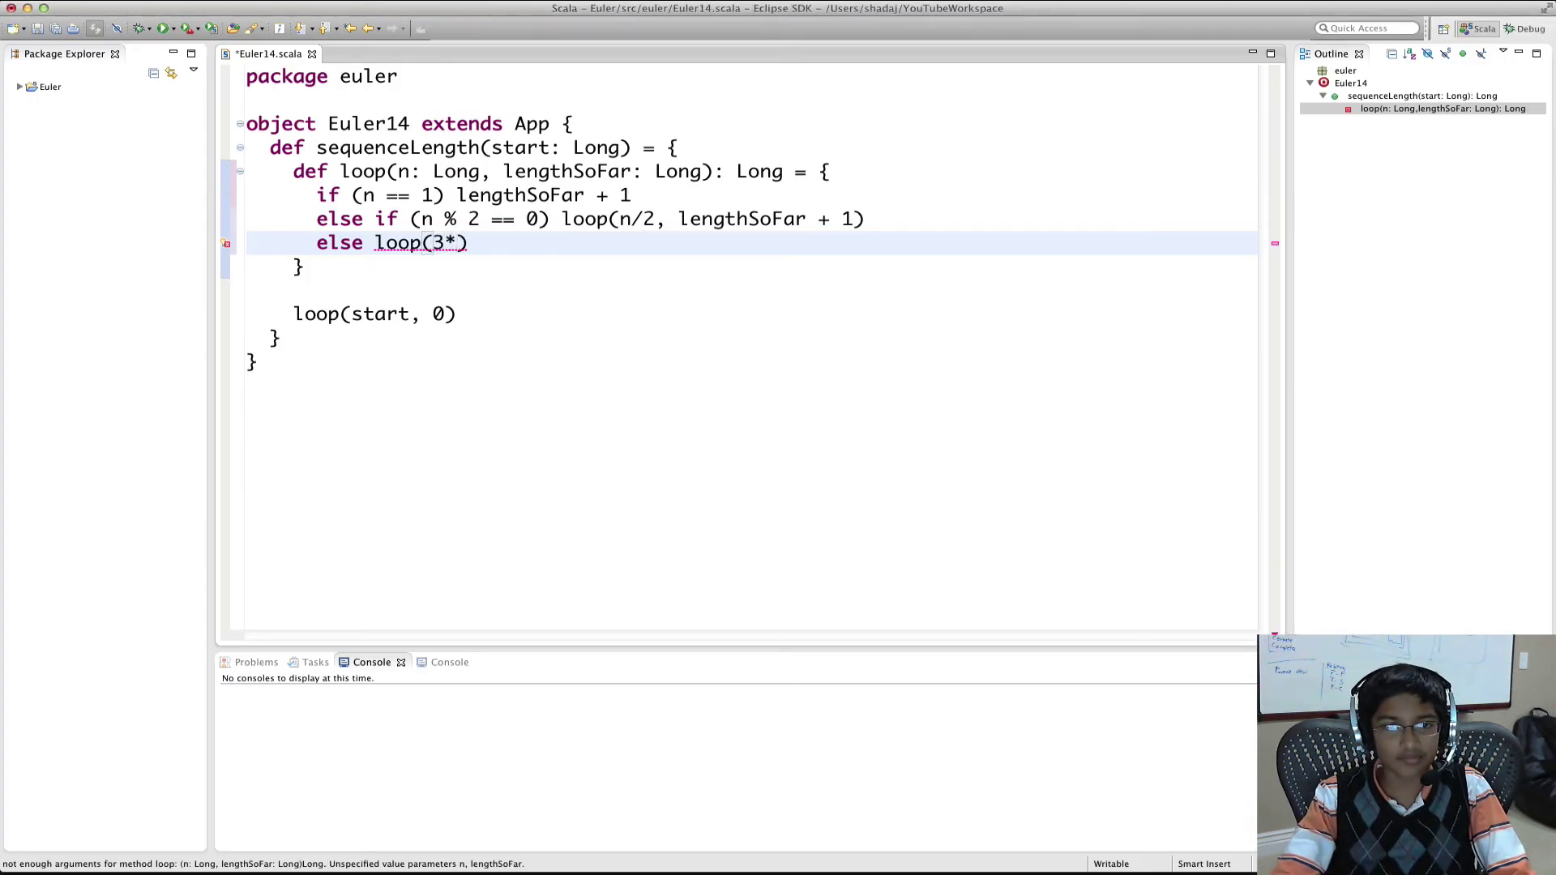
{"action": "type", "text": "n + 1"}
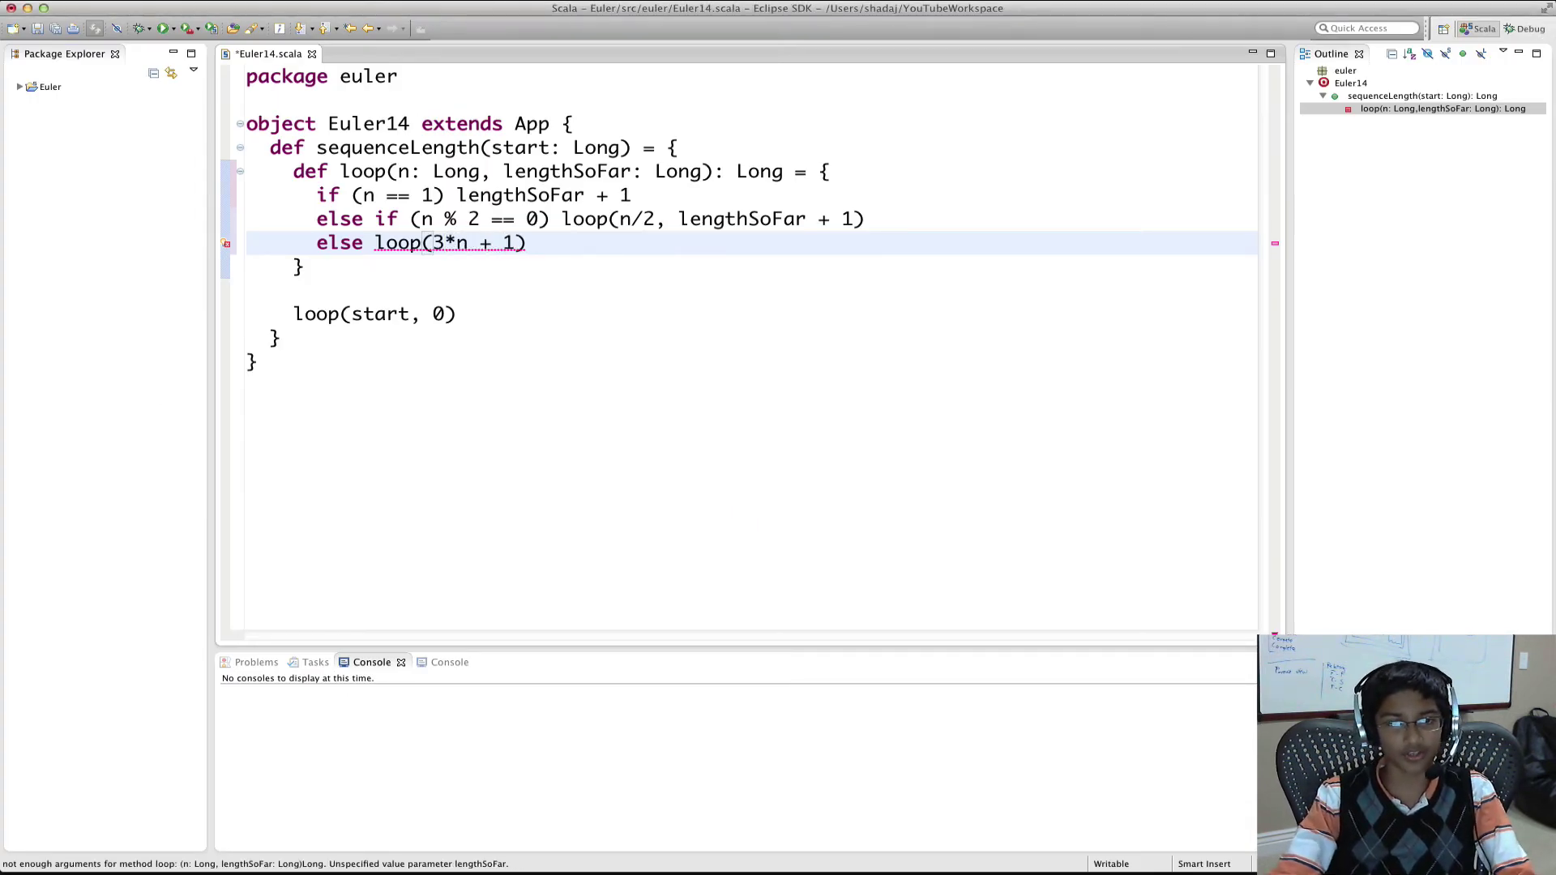
{"action": "type", "text": ", "}
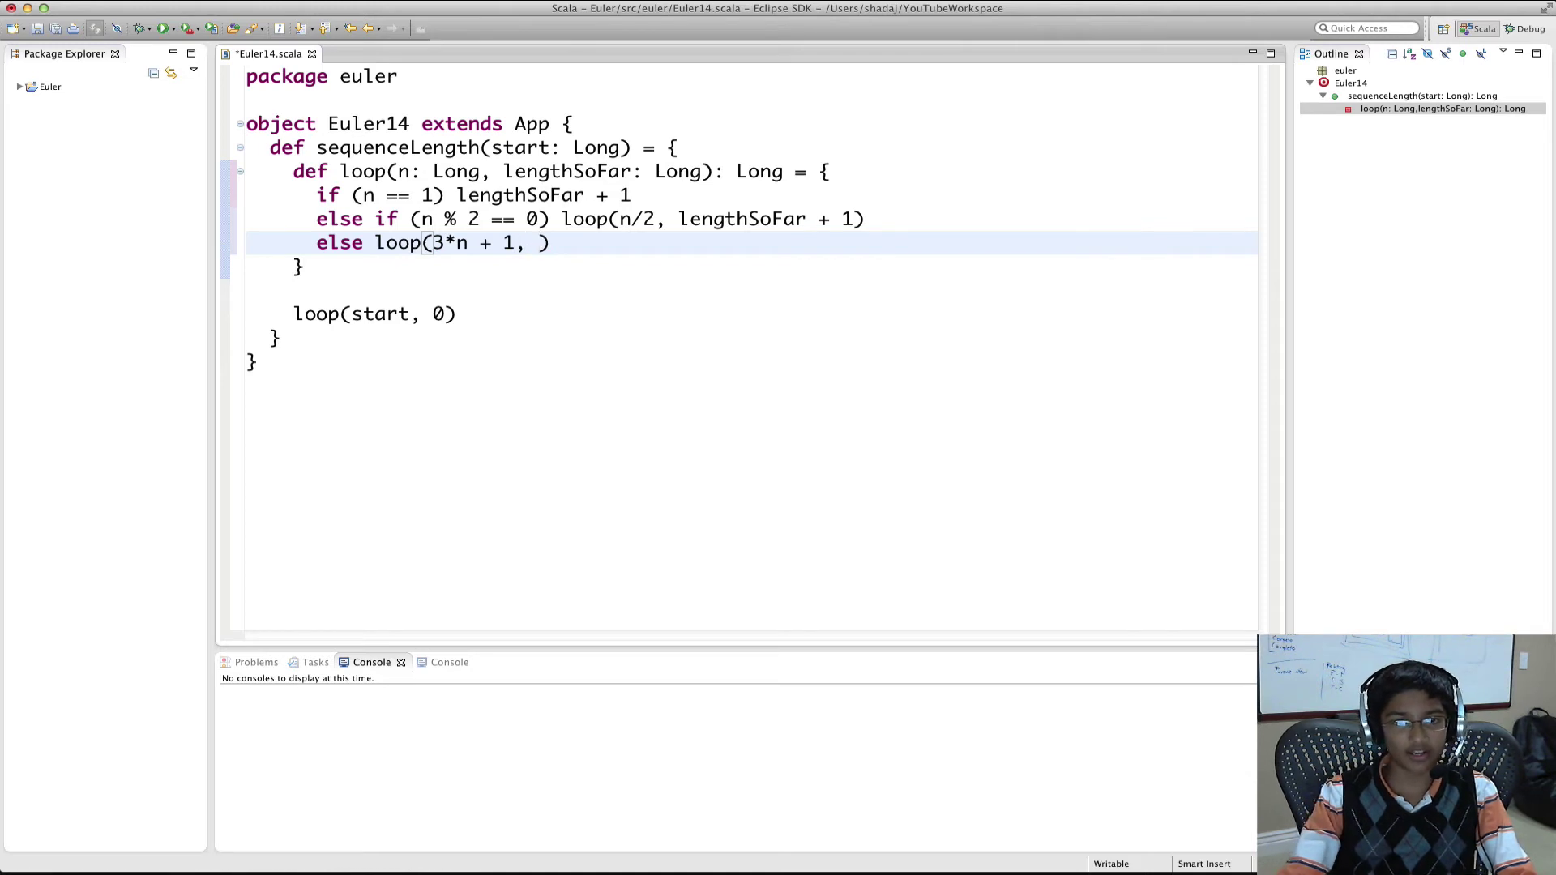
{"action": "type", "text": "leng"}
{"action": "key", "text": "ctrl+space"}
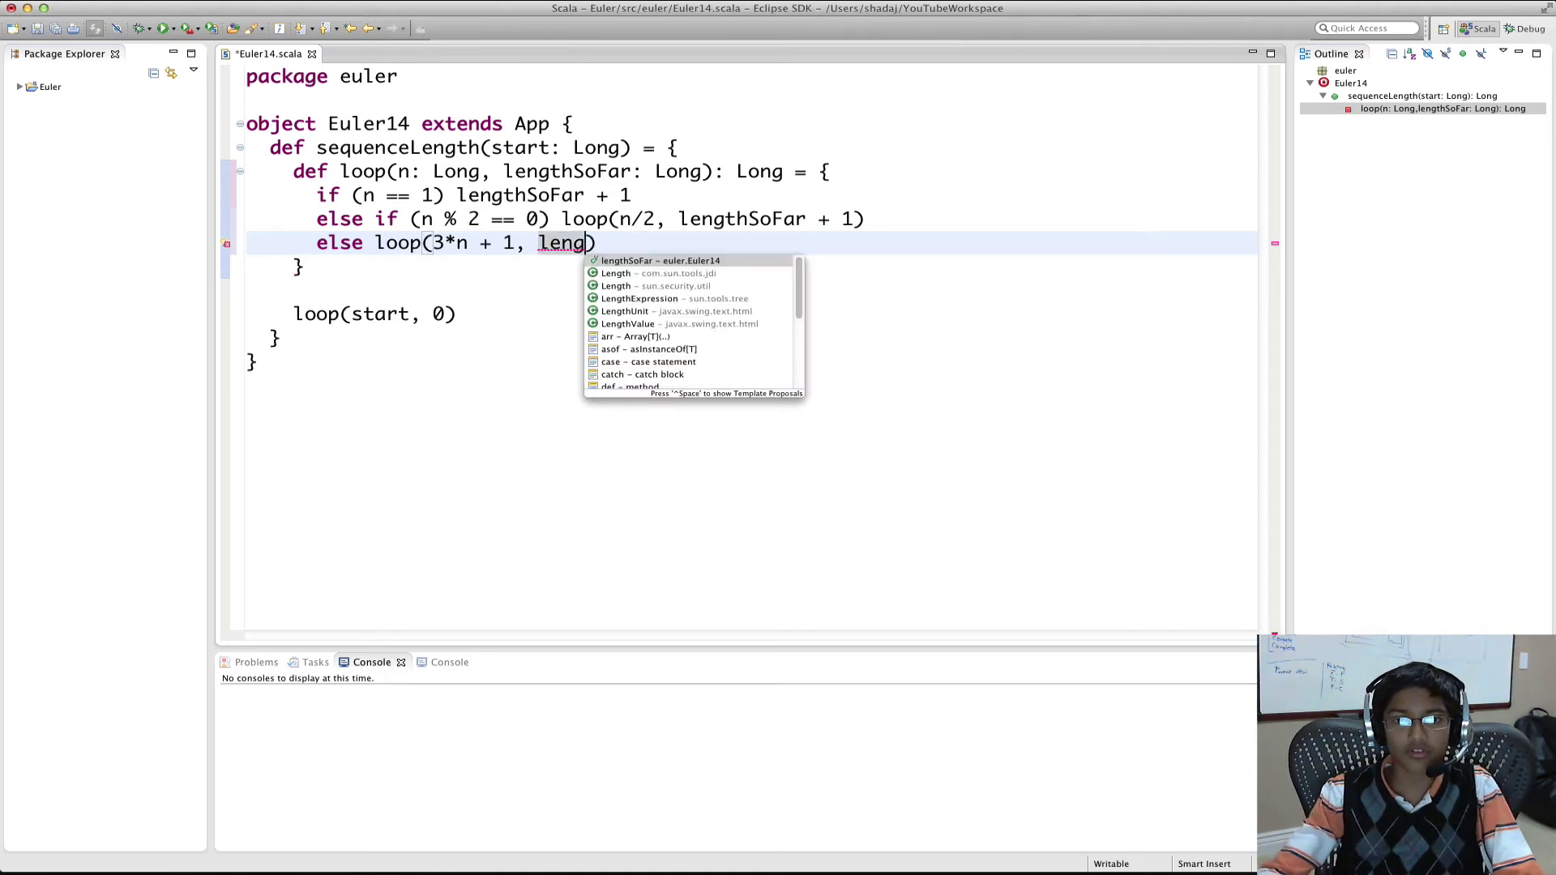
{"action": "key", "text": "Return"}
{"action": "type", "text": "+ "}
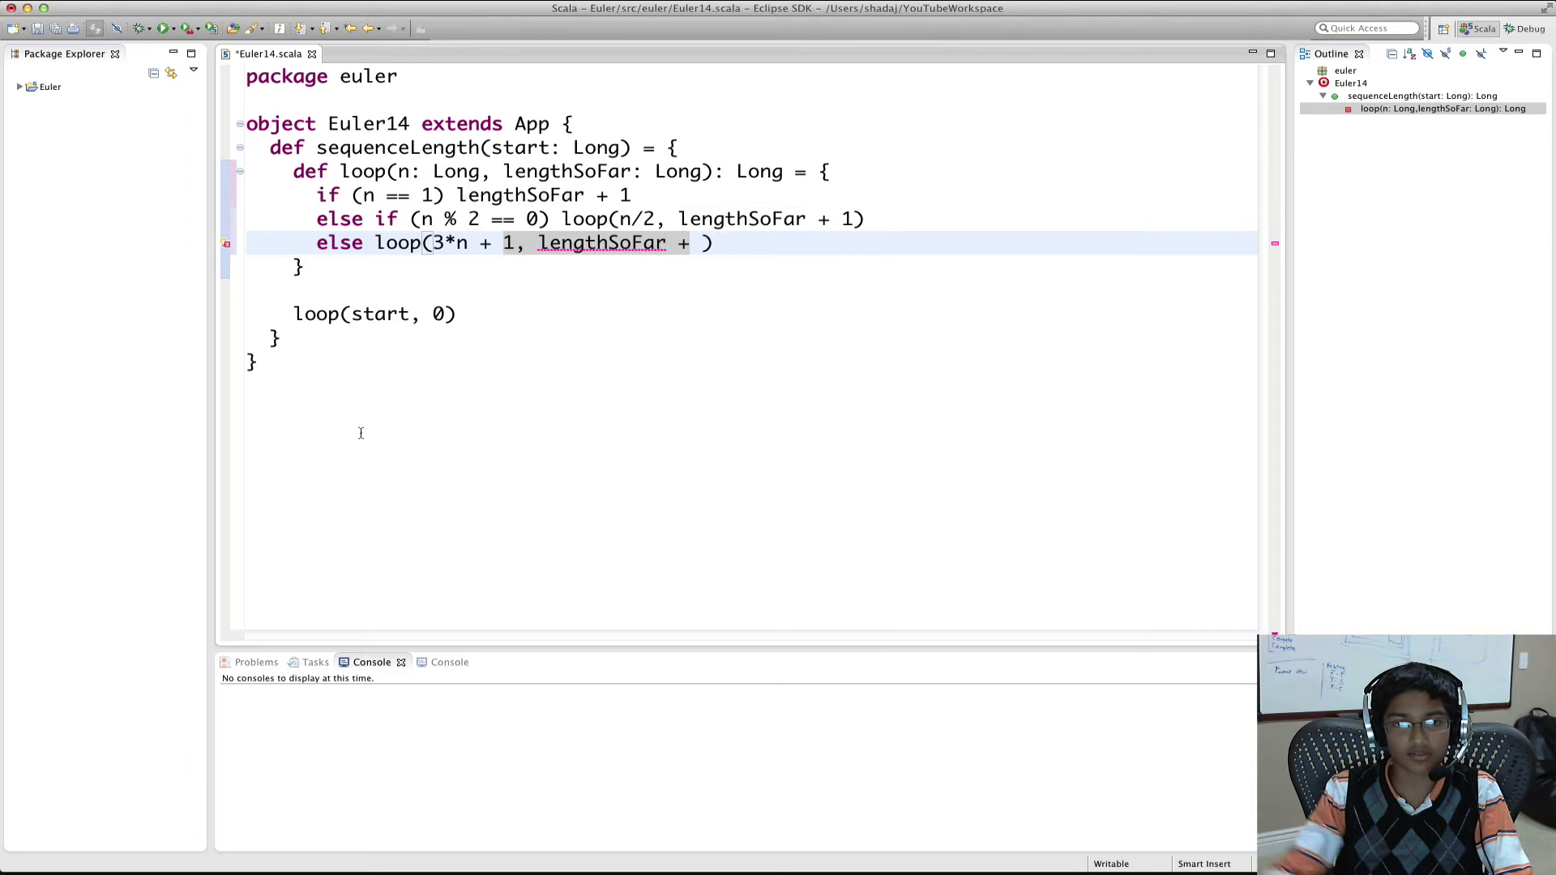
{"action": "type", "text": "1"}
{"action": "key", "text": "Down"}
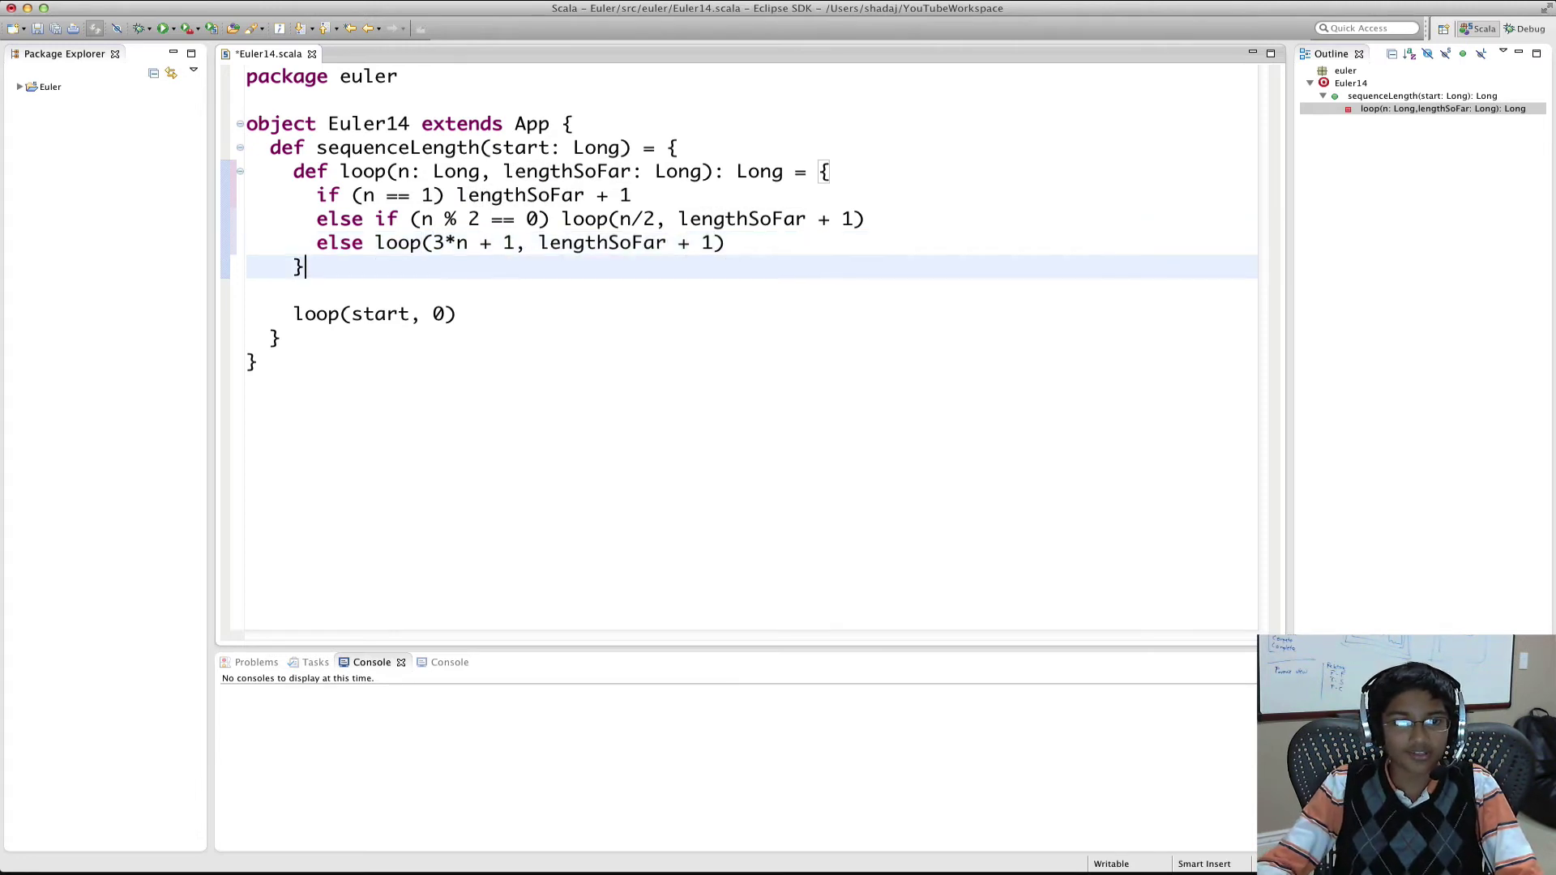
{"action": "key", "text": "Down"}
{"action": "key", "text": "Down"}
{"action": "key", "text": "Down"}
{"action": "key", "text": "ctrl+s"}
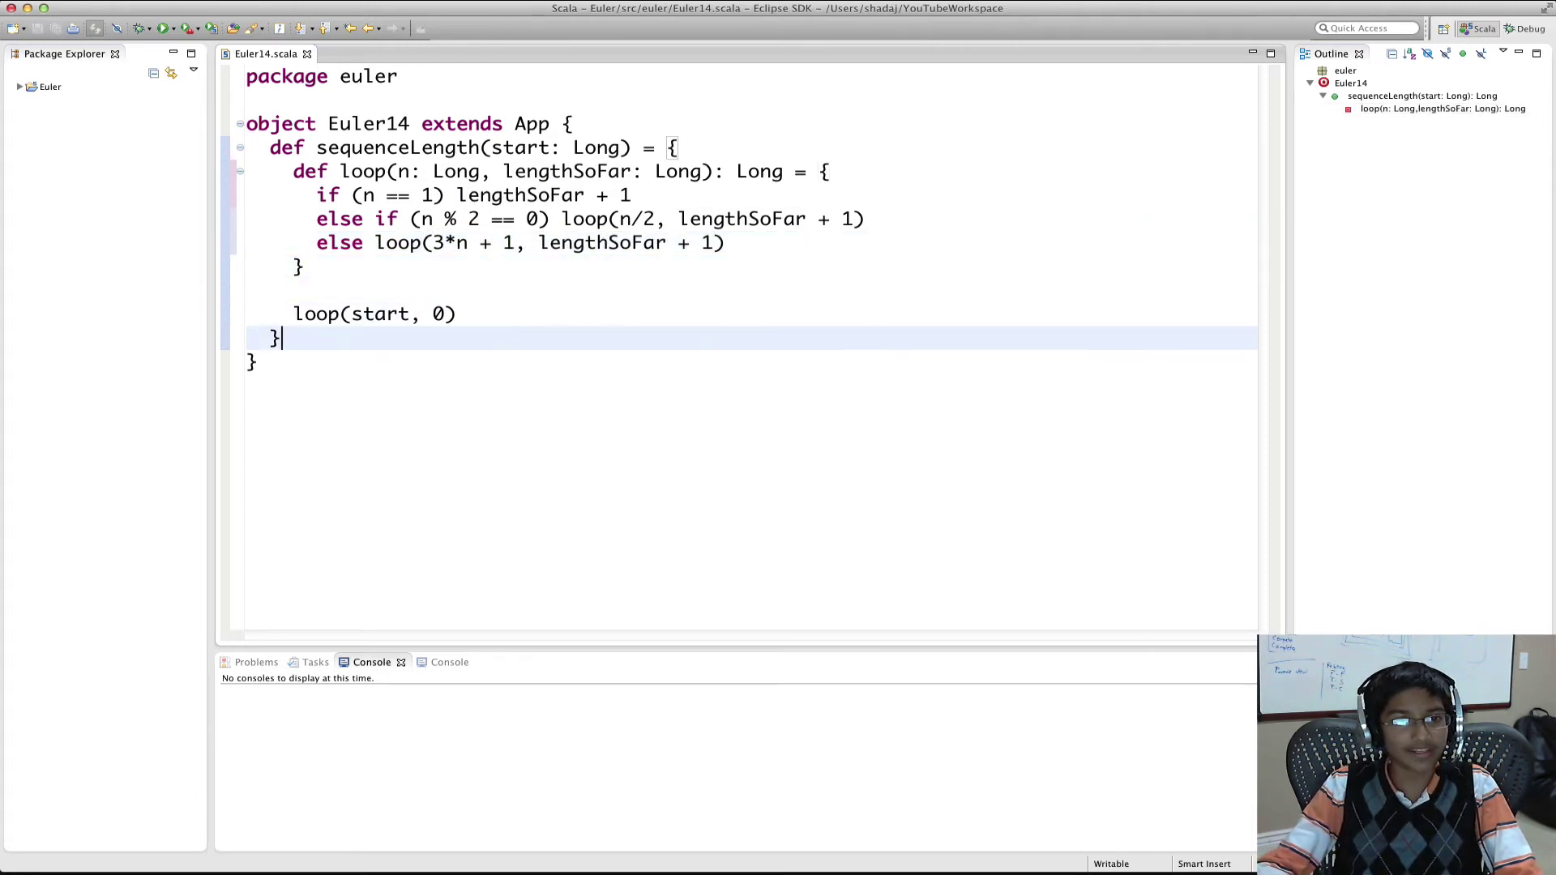
Add val answer = (1L to 1000000).maxBy(n => sequenceLength(n)) below sequenceLength
{"action": "key", "text": "End"}
{"action": "key", "text": "Return"}
{"action": "key", "text": "Return"}
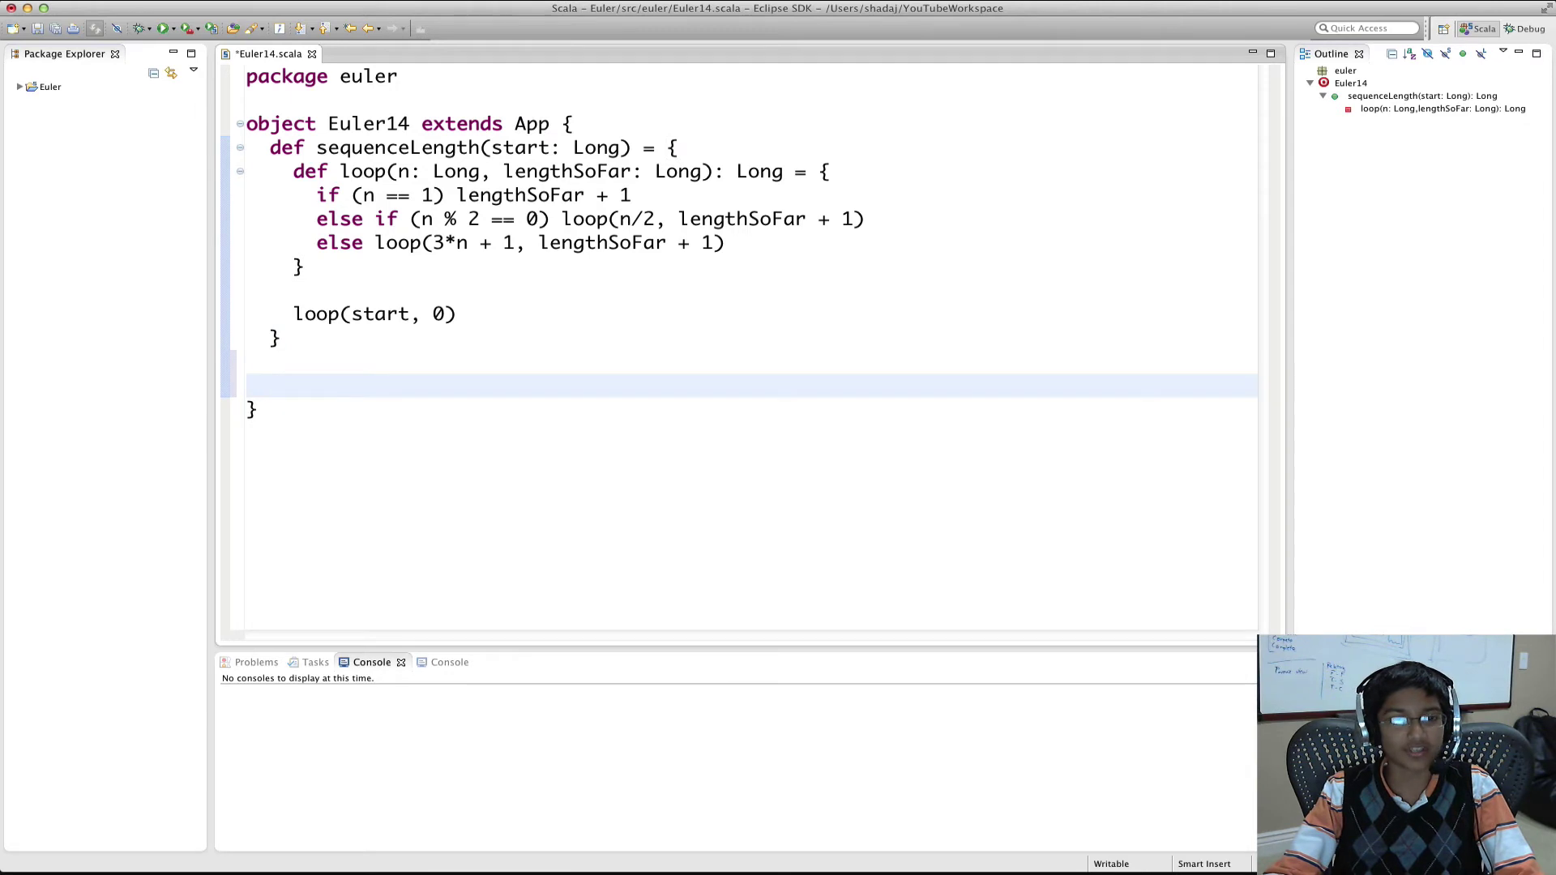
{"action": "key", "text": "ctrl+s"}
{"action": "type", "text": "va"}
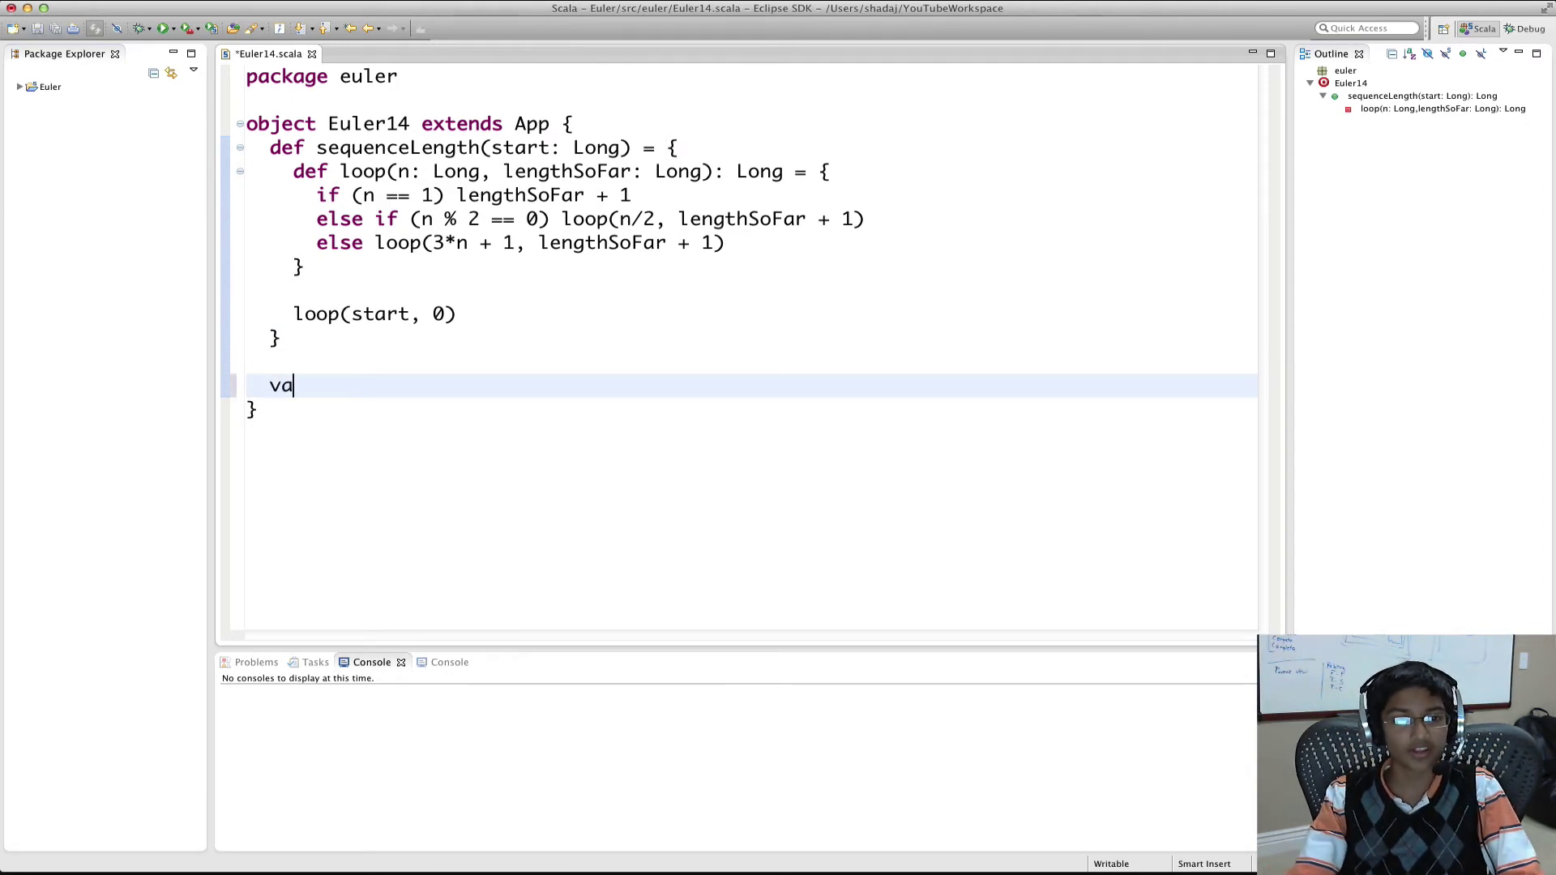
{"action": "type", "text": "l a"}
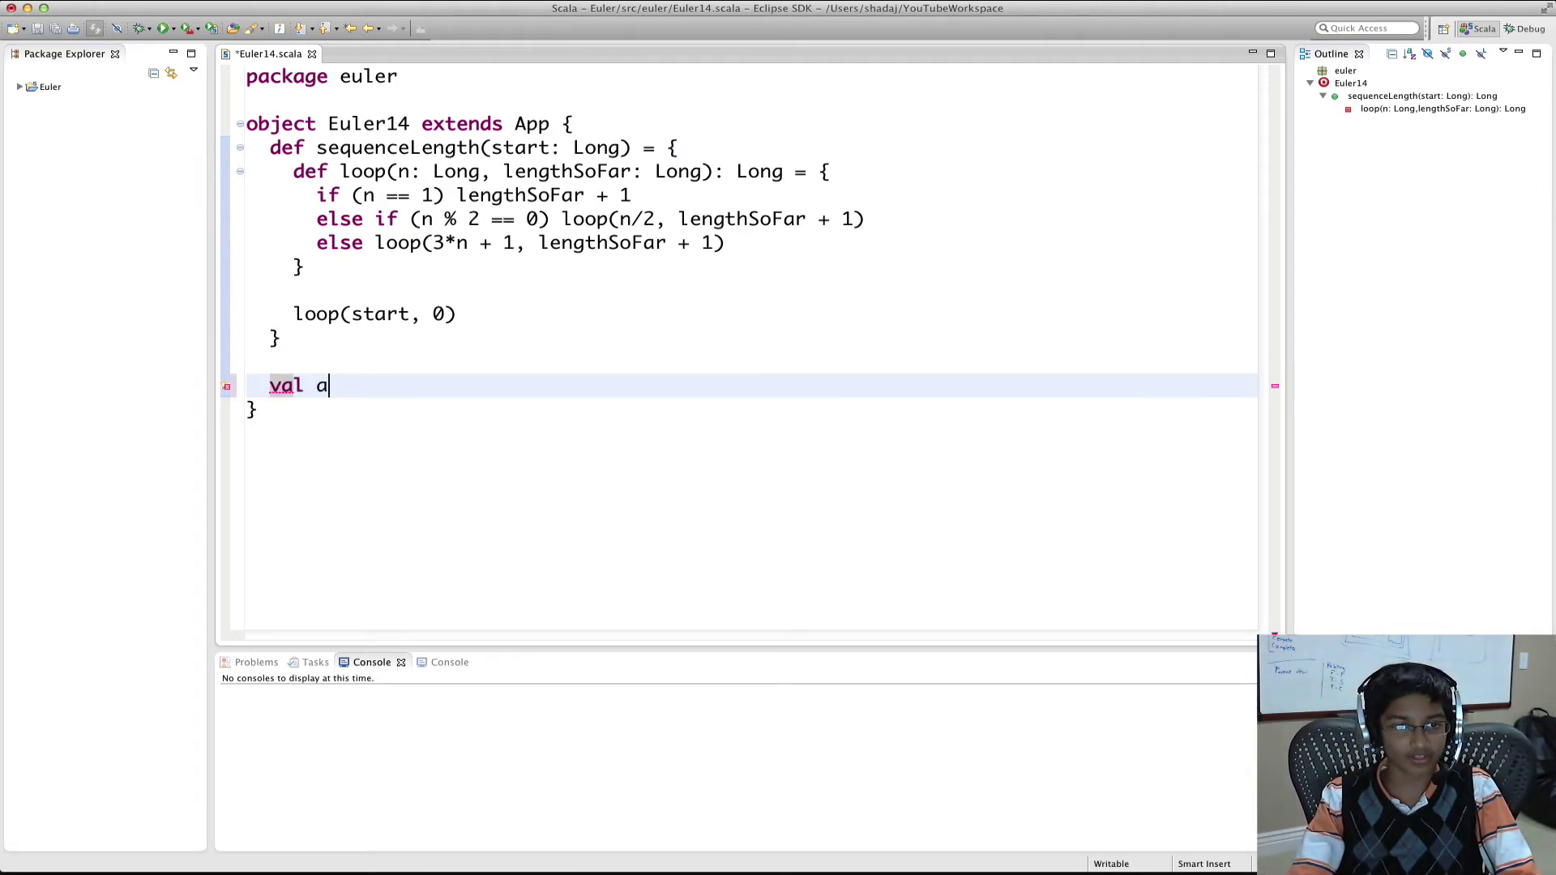
{"action": "type", "text": "lnswere"}
{"action": "key", "text": "BackSpace"}
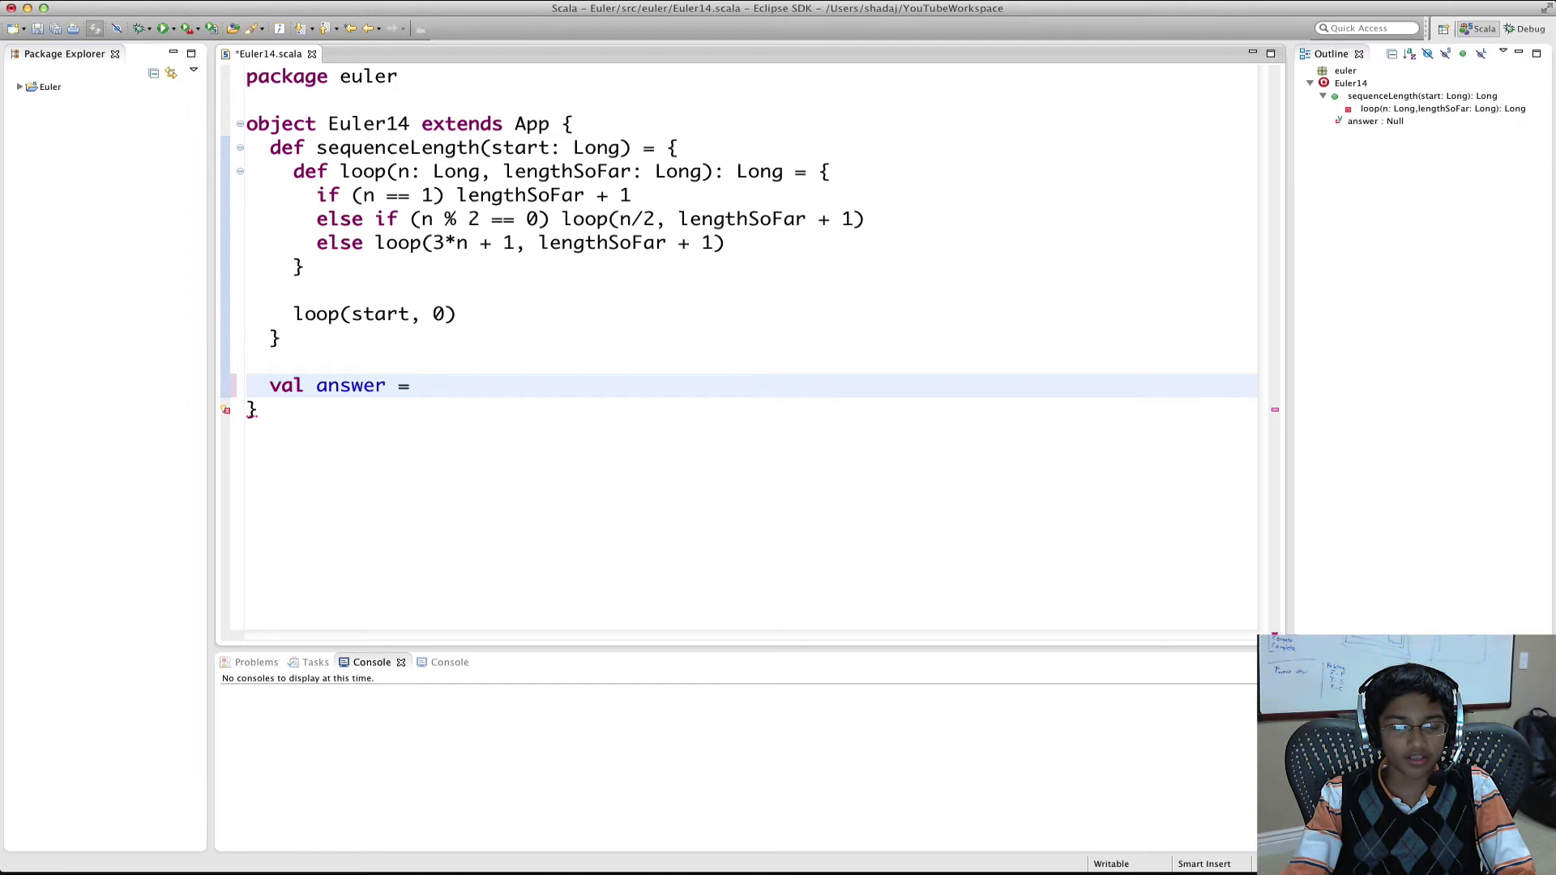
{"action": "type", "text": "("}
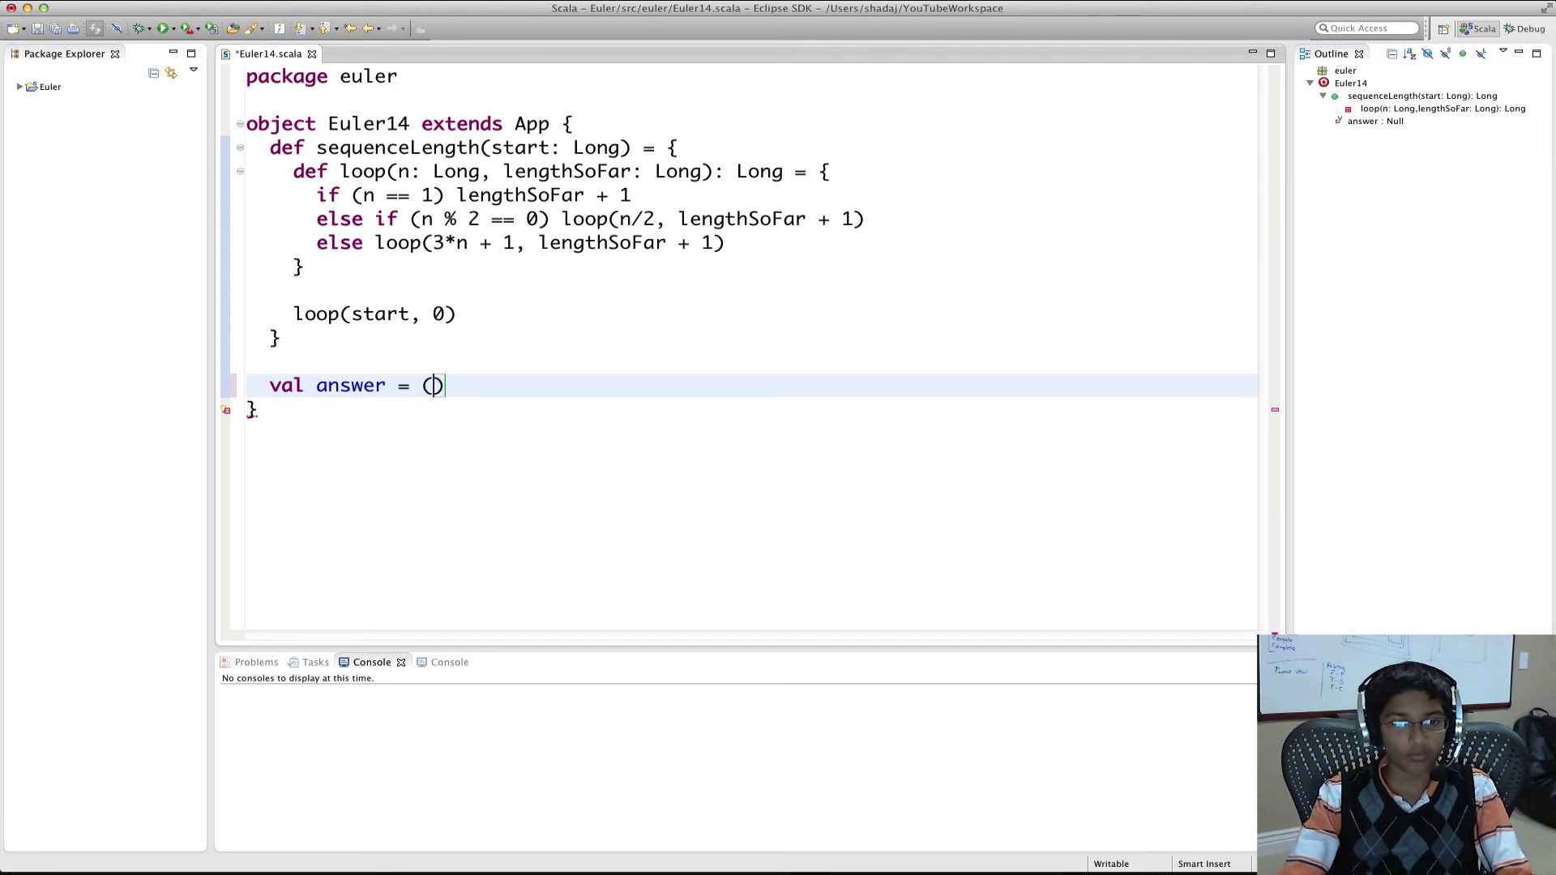
{"action": "type", "text": "1"}
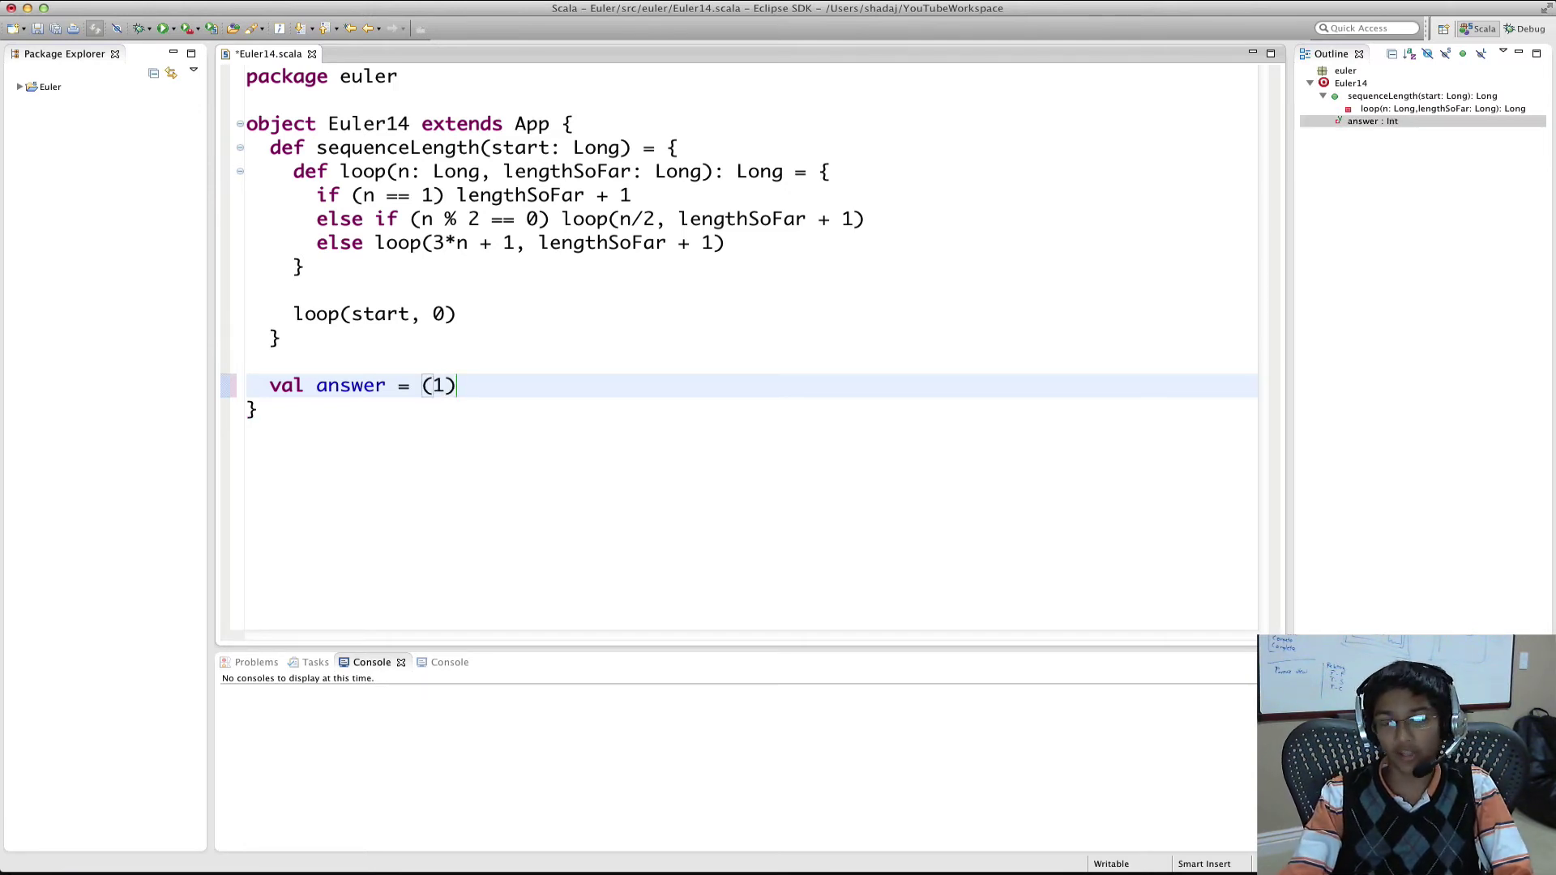
{"action": "type", "text": "L"}
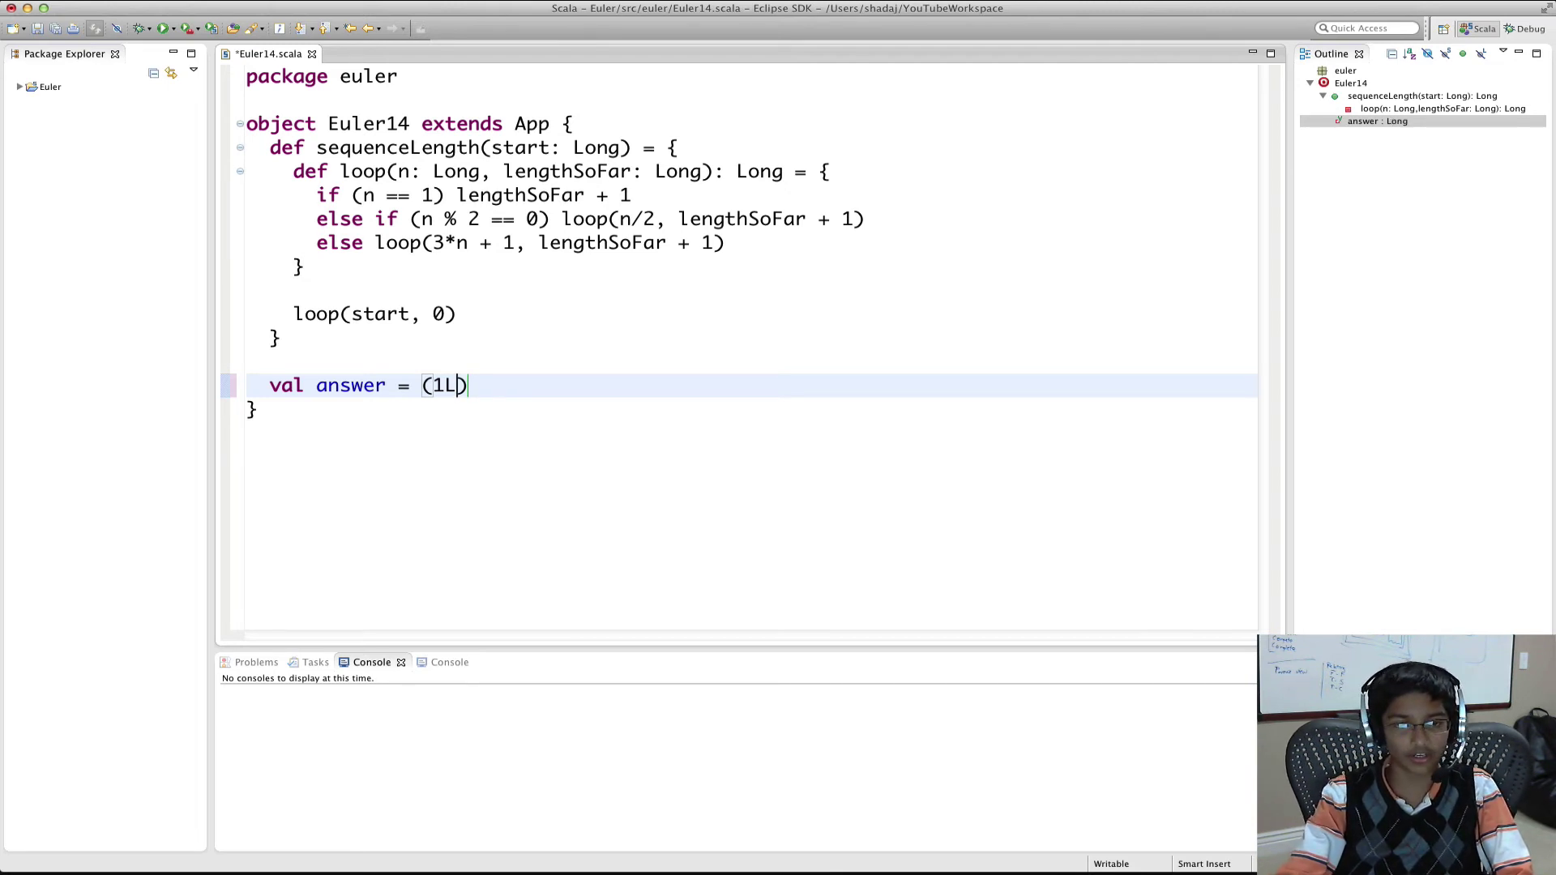
{"action": "type", "text": " to "}
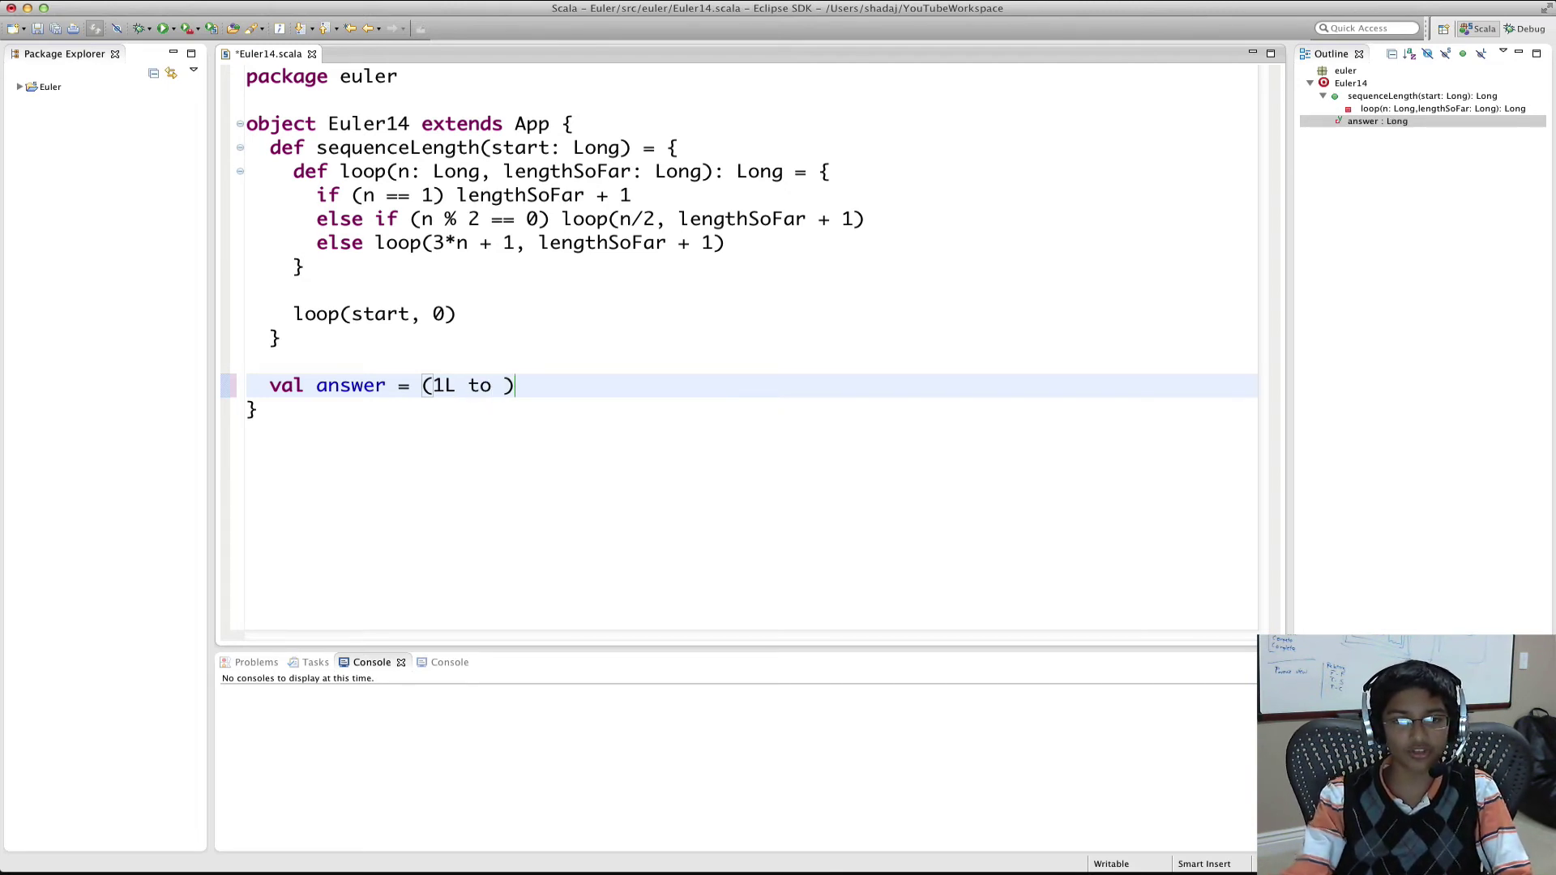
{"action": "type", "text": "1000"}
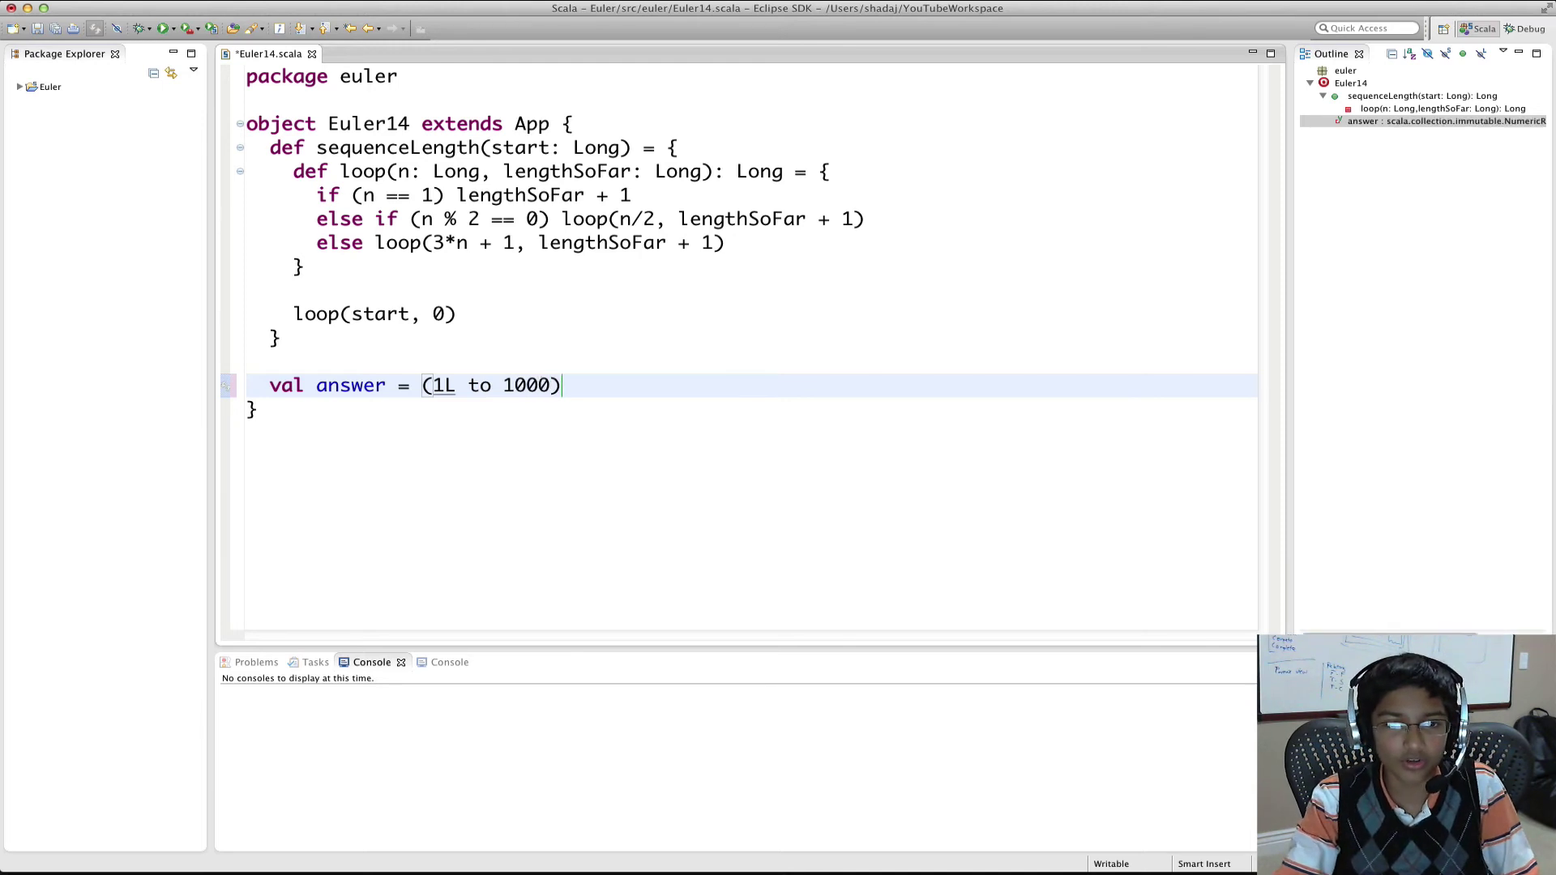
{"action": "type", "text": "000)"}
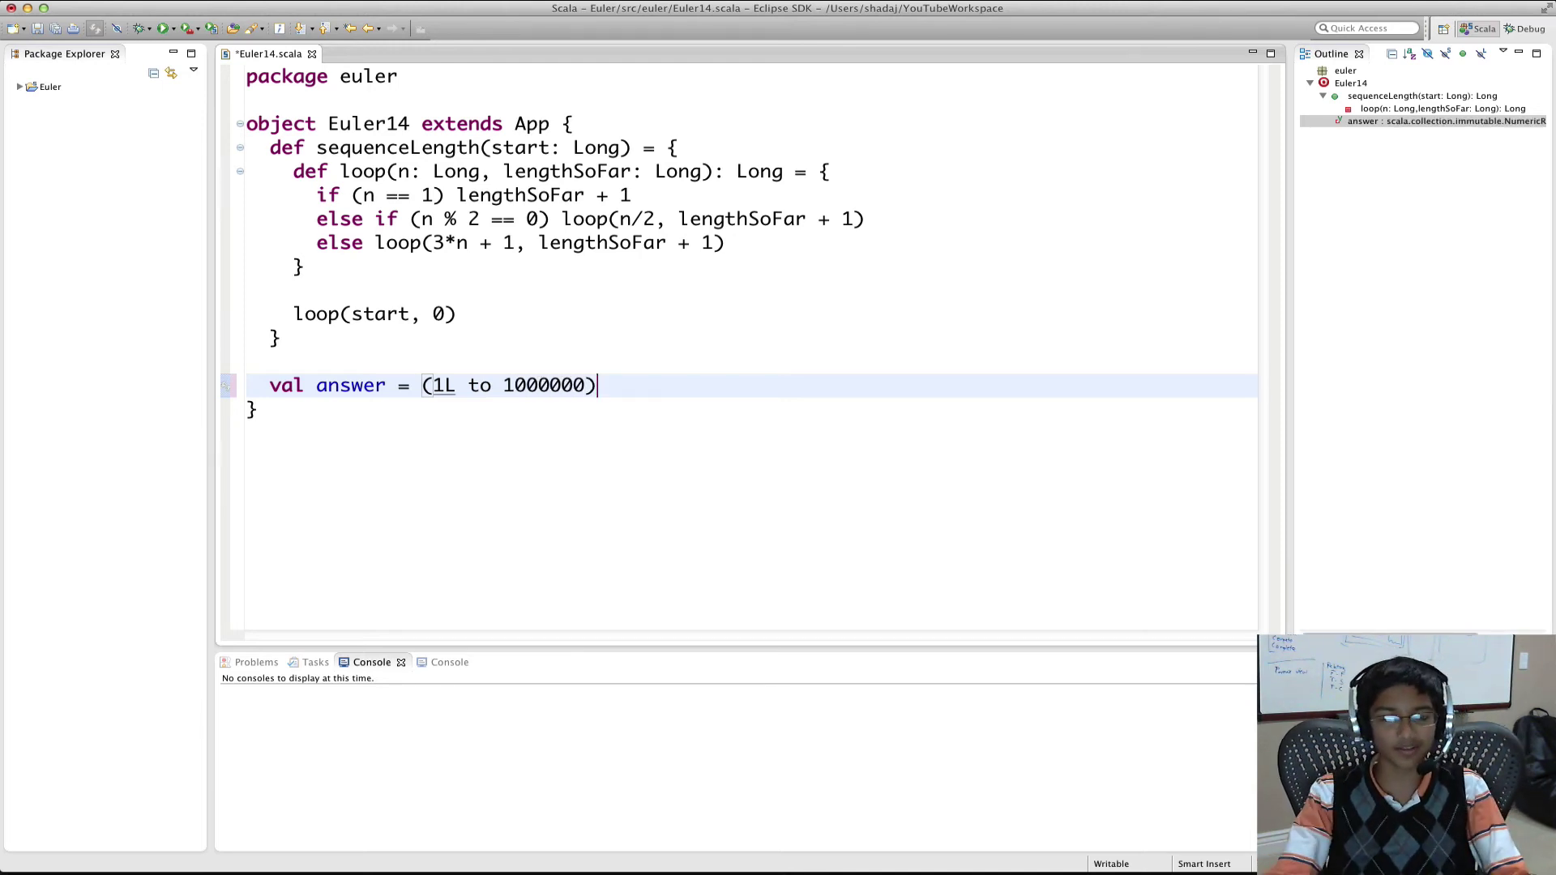
{"action": "type", "text": ".ma"}
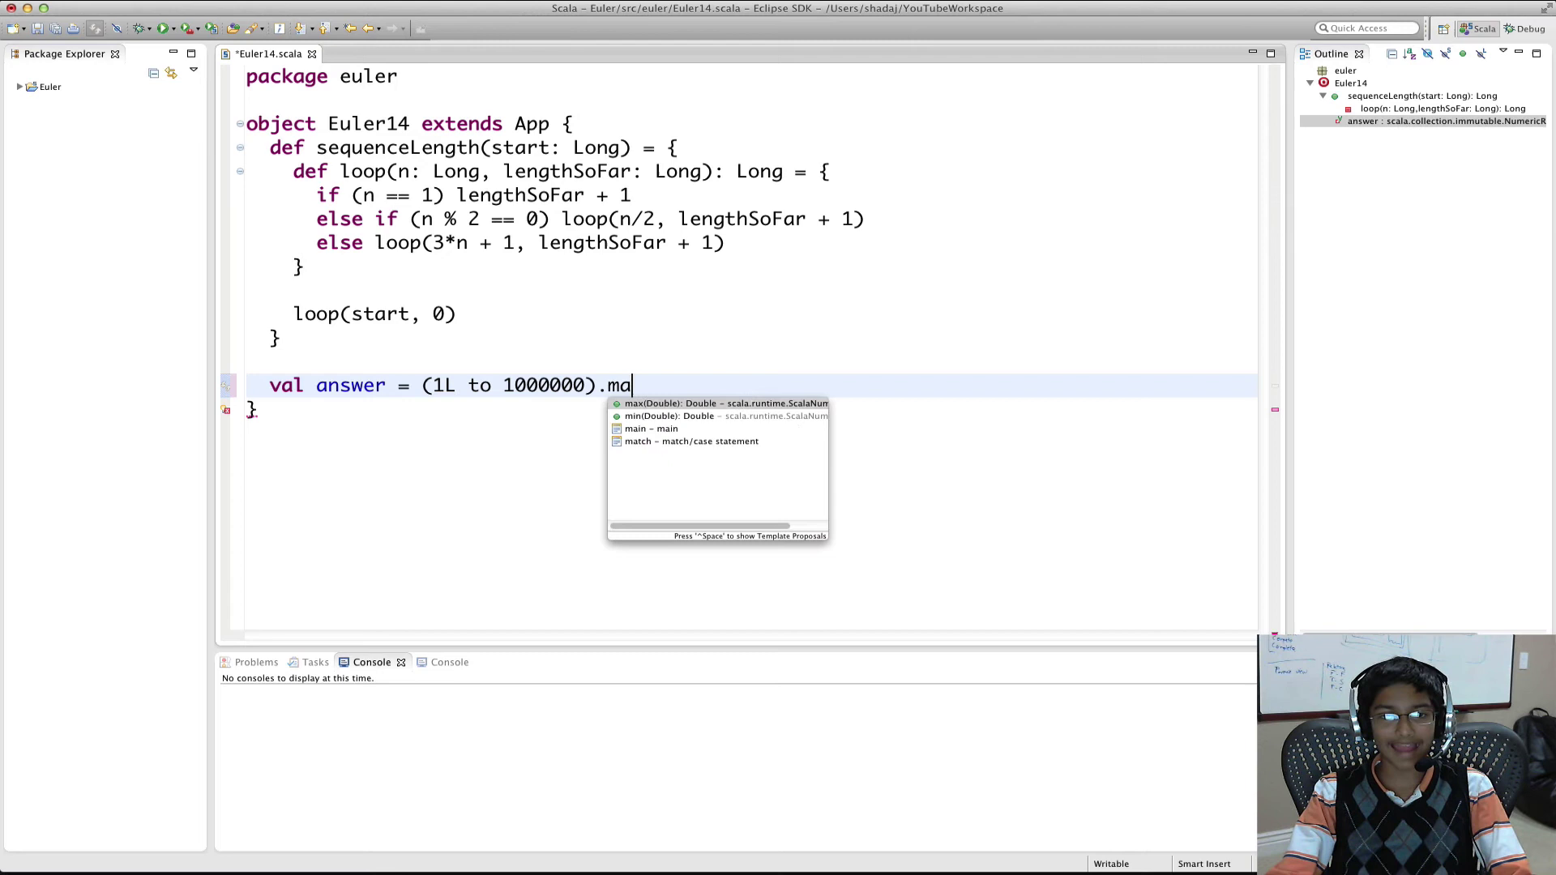
{"action": "type", "text": "xB"}
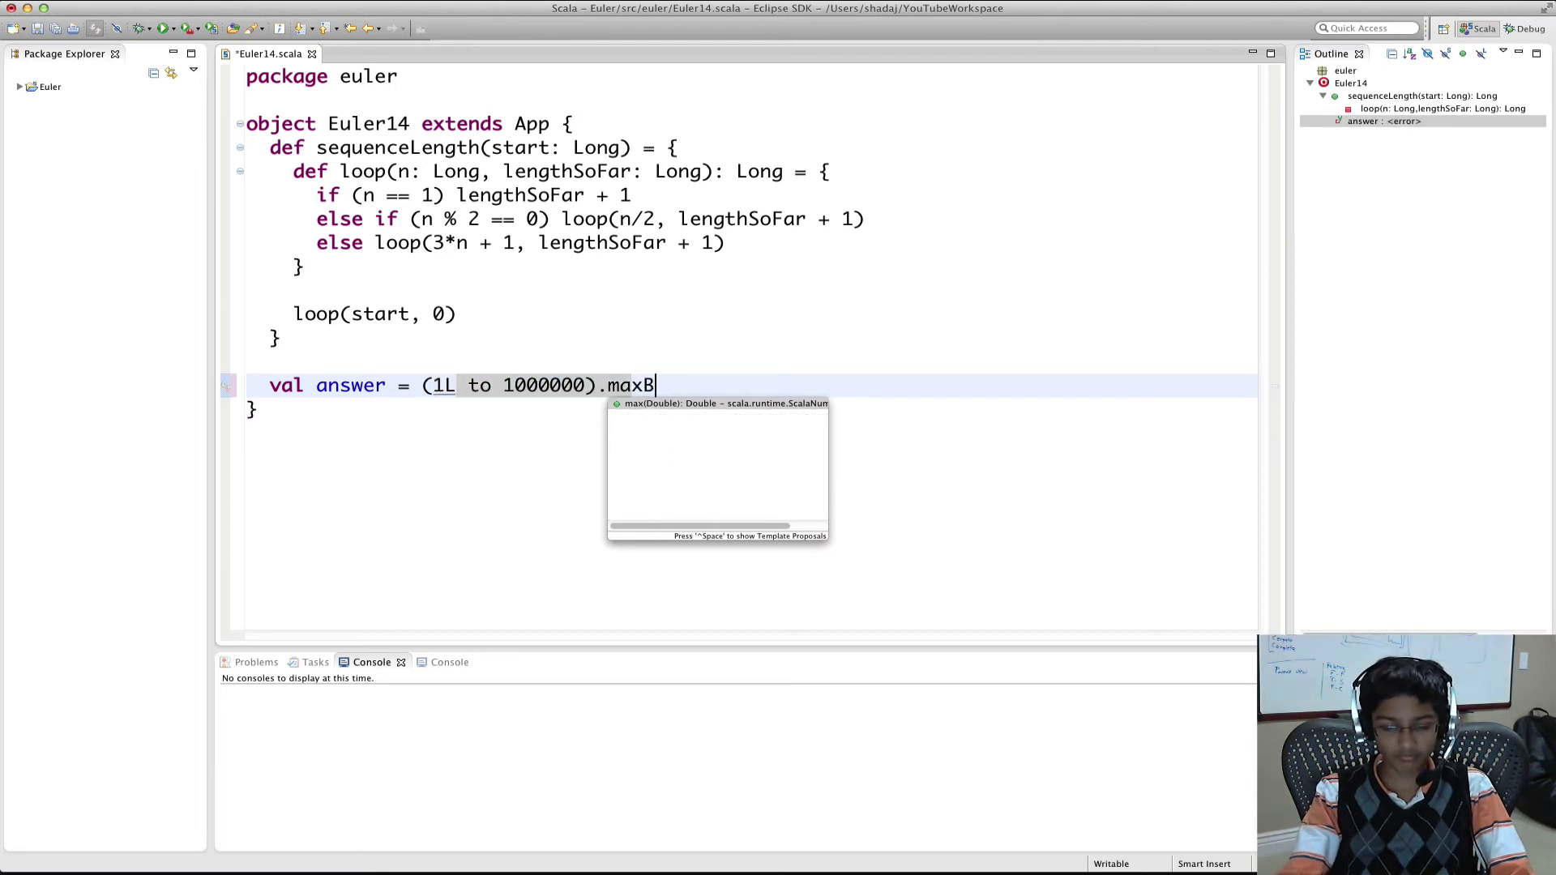
{"action": "type", "text": "y(n "}
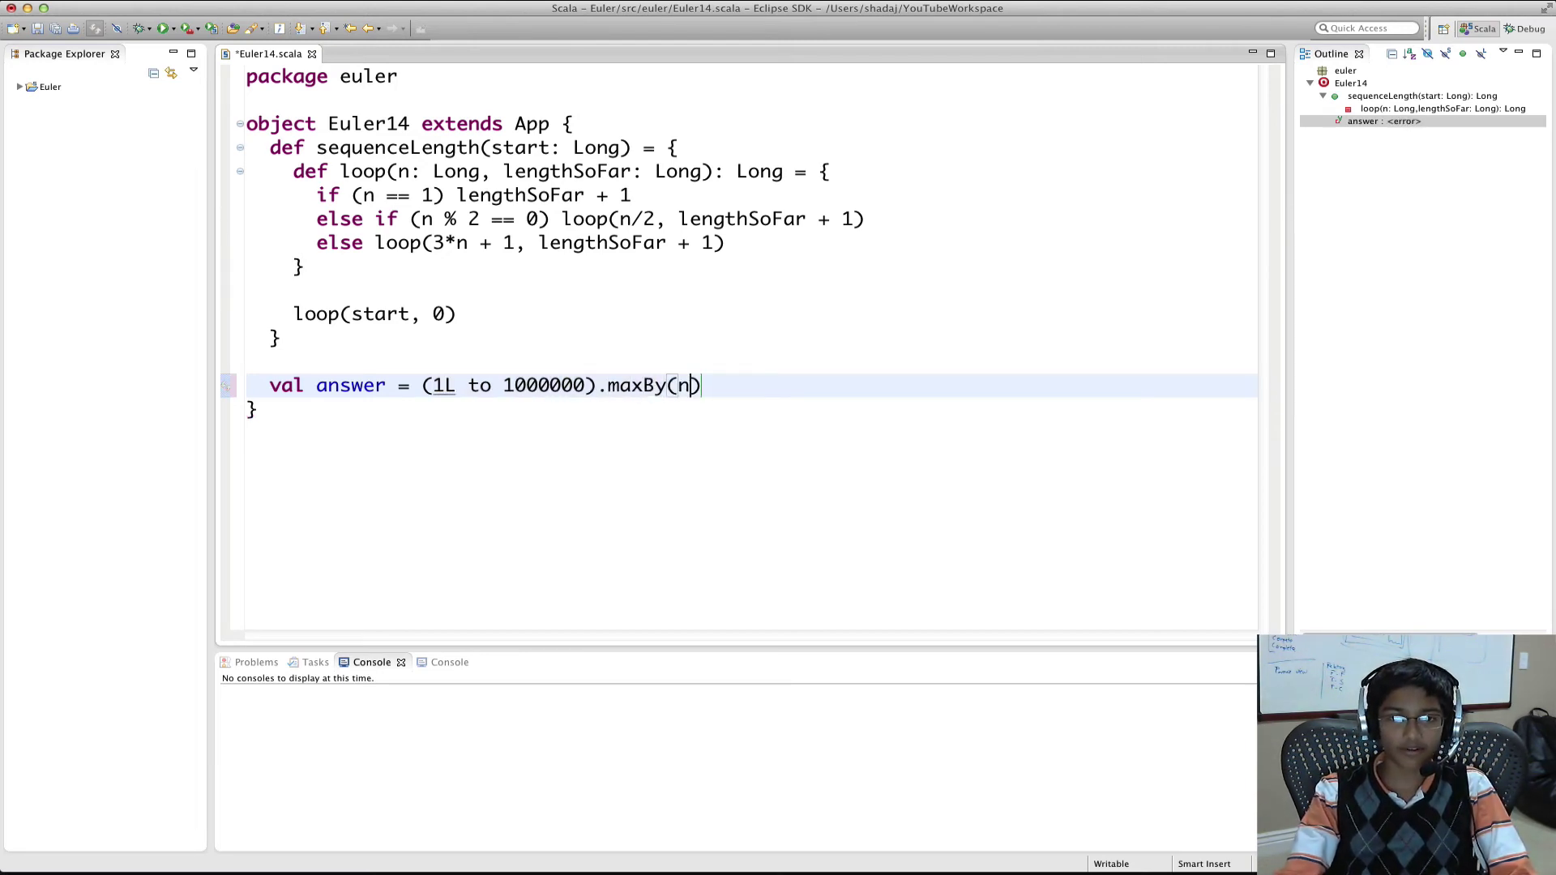
{"action": "type", "text": "=> "}
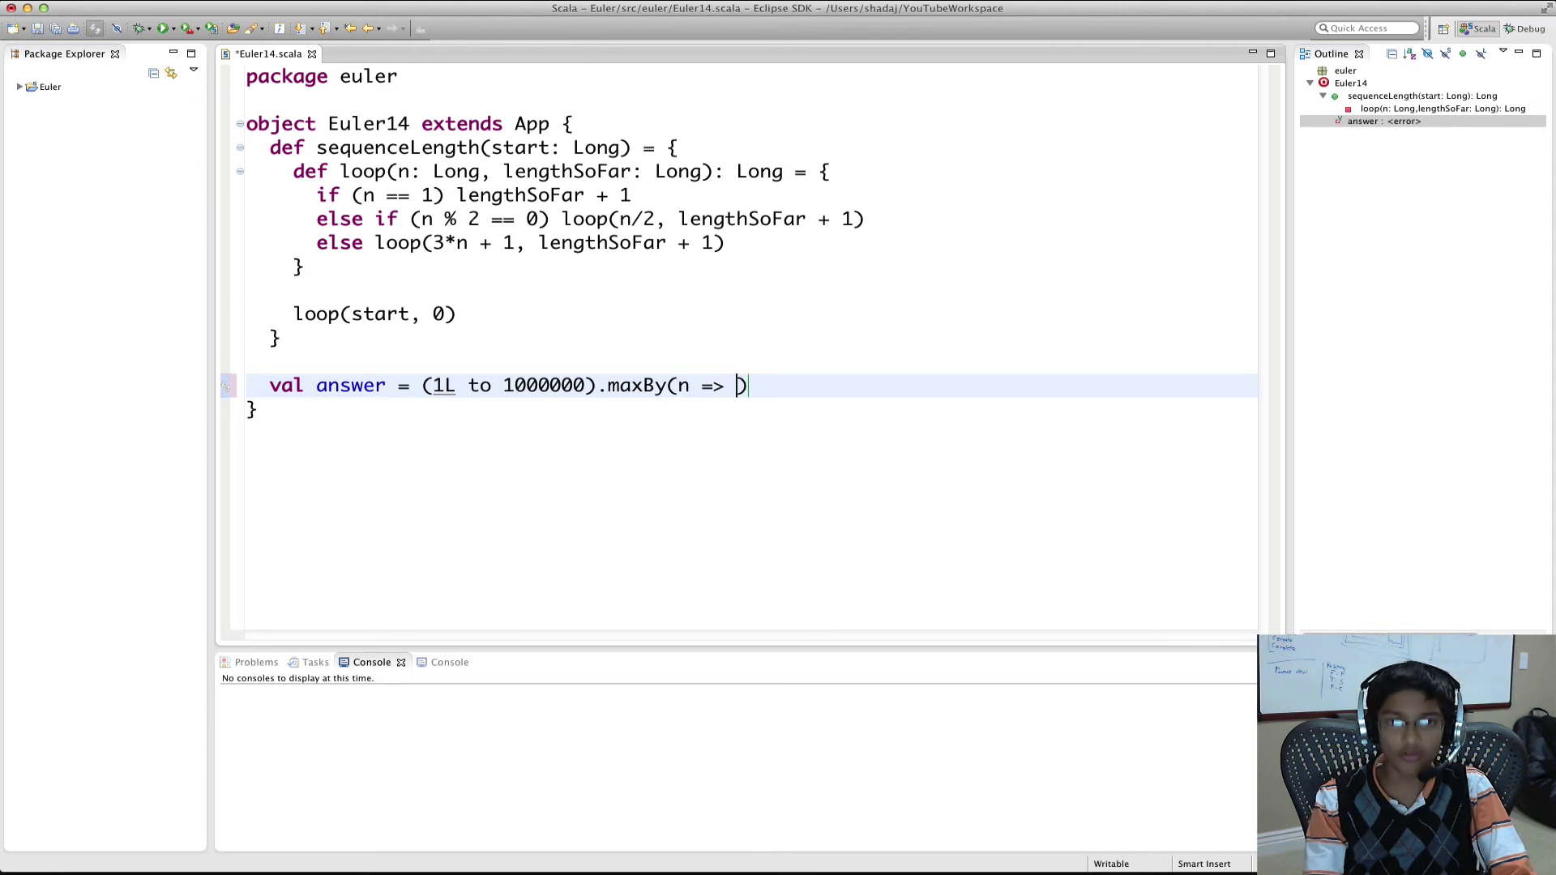
{"action": "type", "text": "sequenceL"}
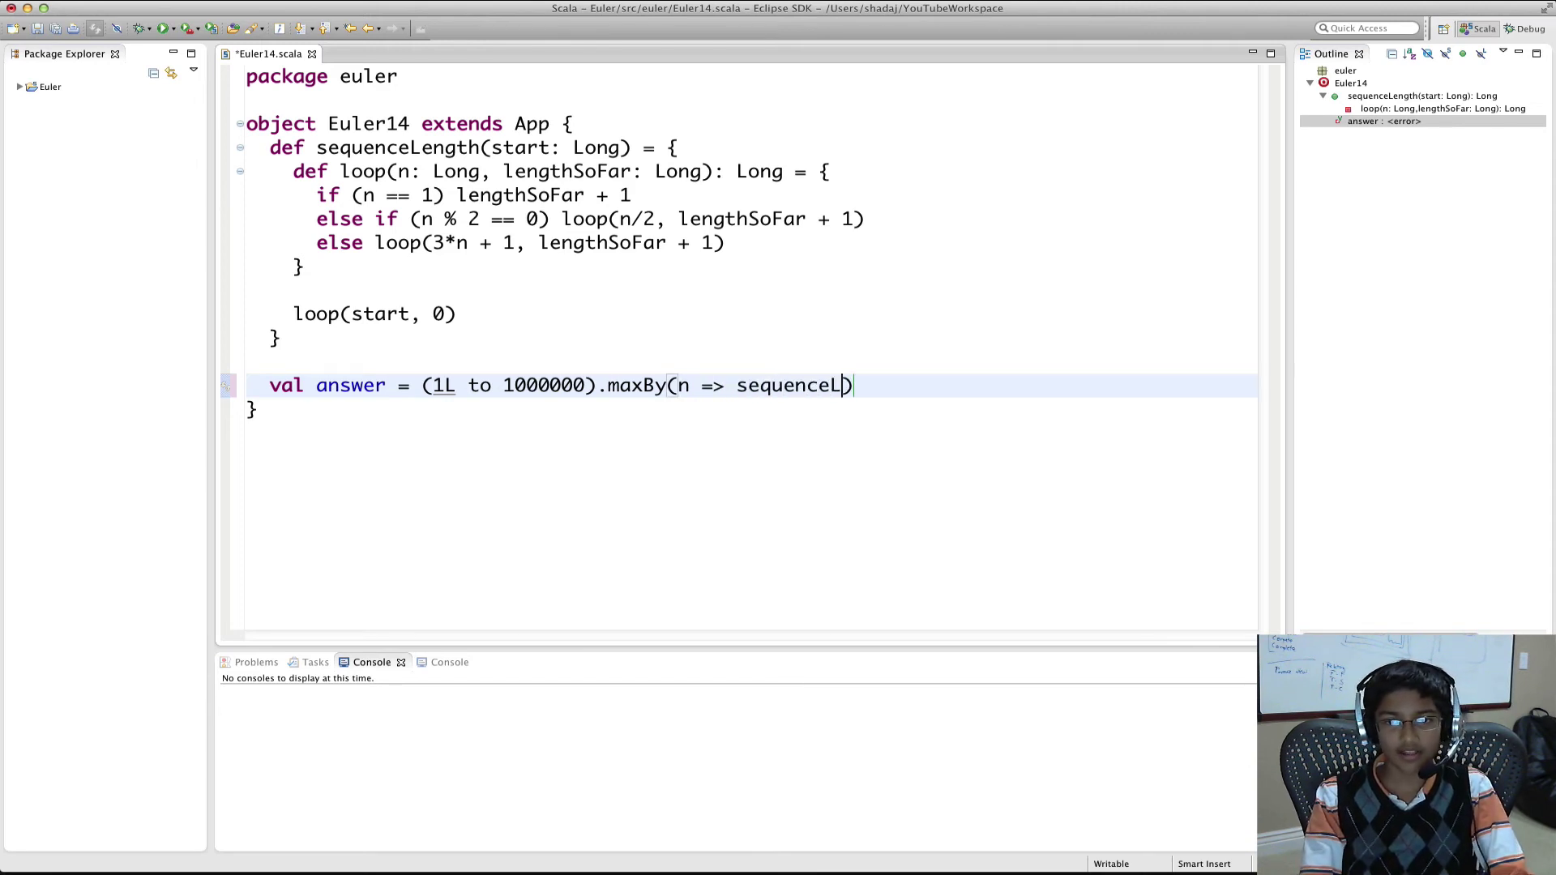
{"action": "type", "text": "ength(n"}
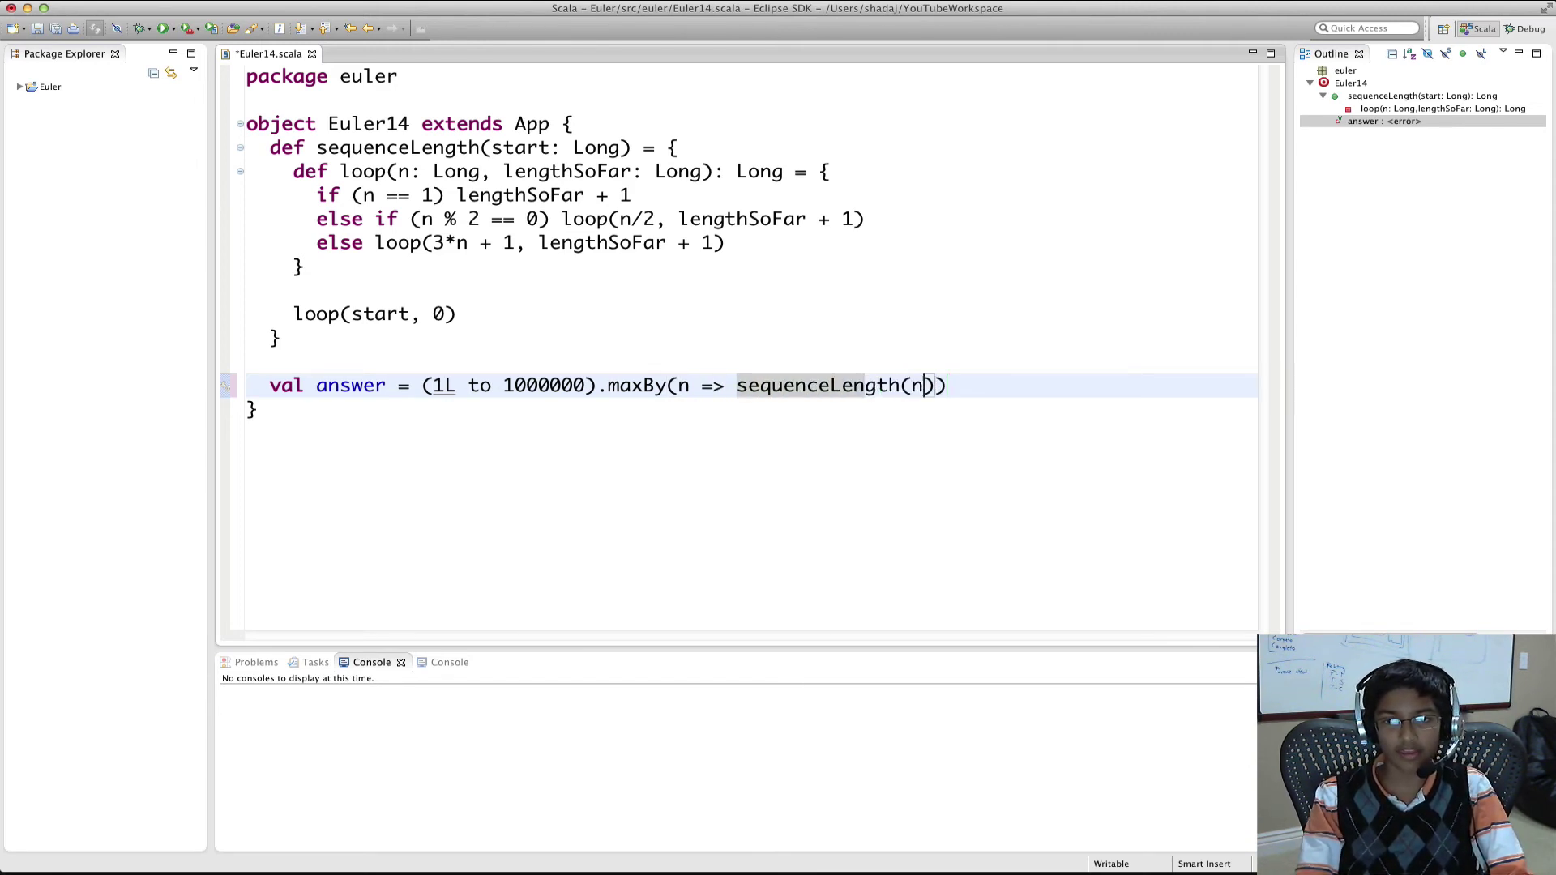
{"action": "type", "text": ")"}
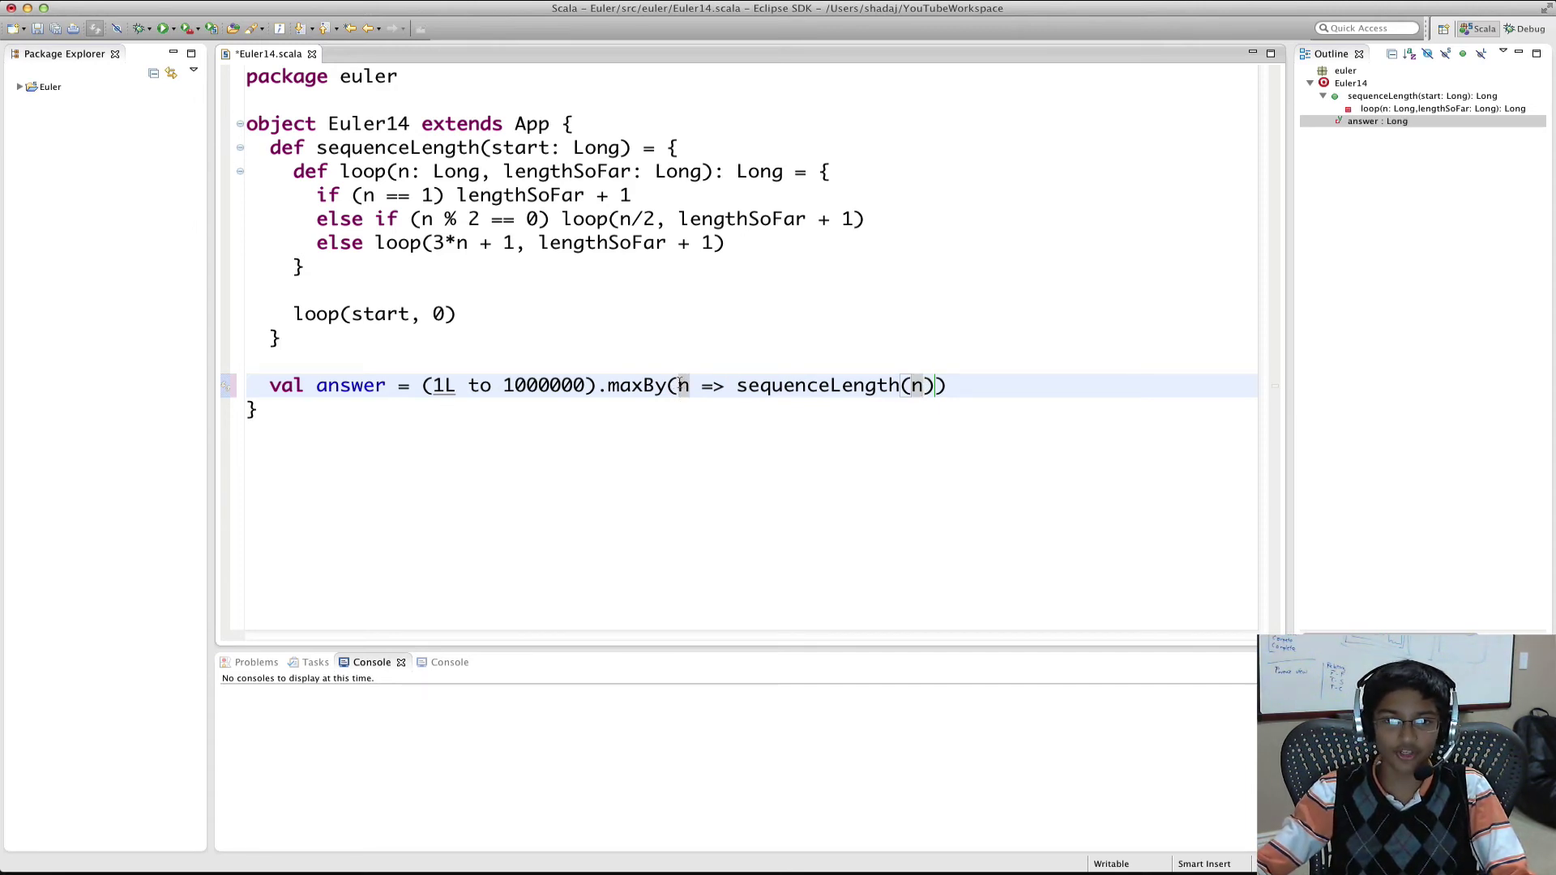
Delete the lambda's 'n => ' prefix and the n argument to sequenceLength
{"action": "left_click_drag", "start_coordinate": [677, 386], "coordinate": [736, 385]}
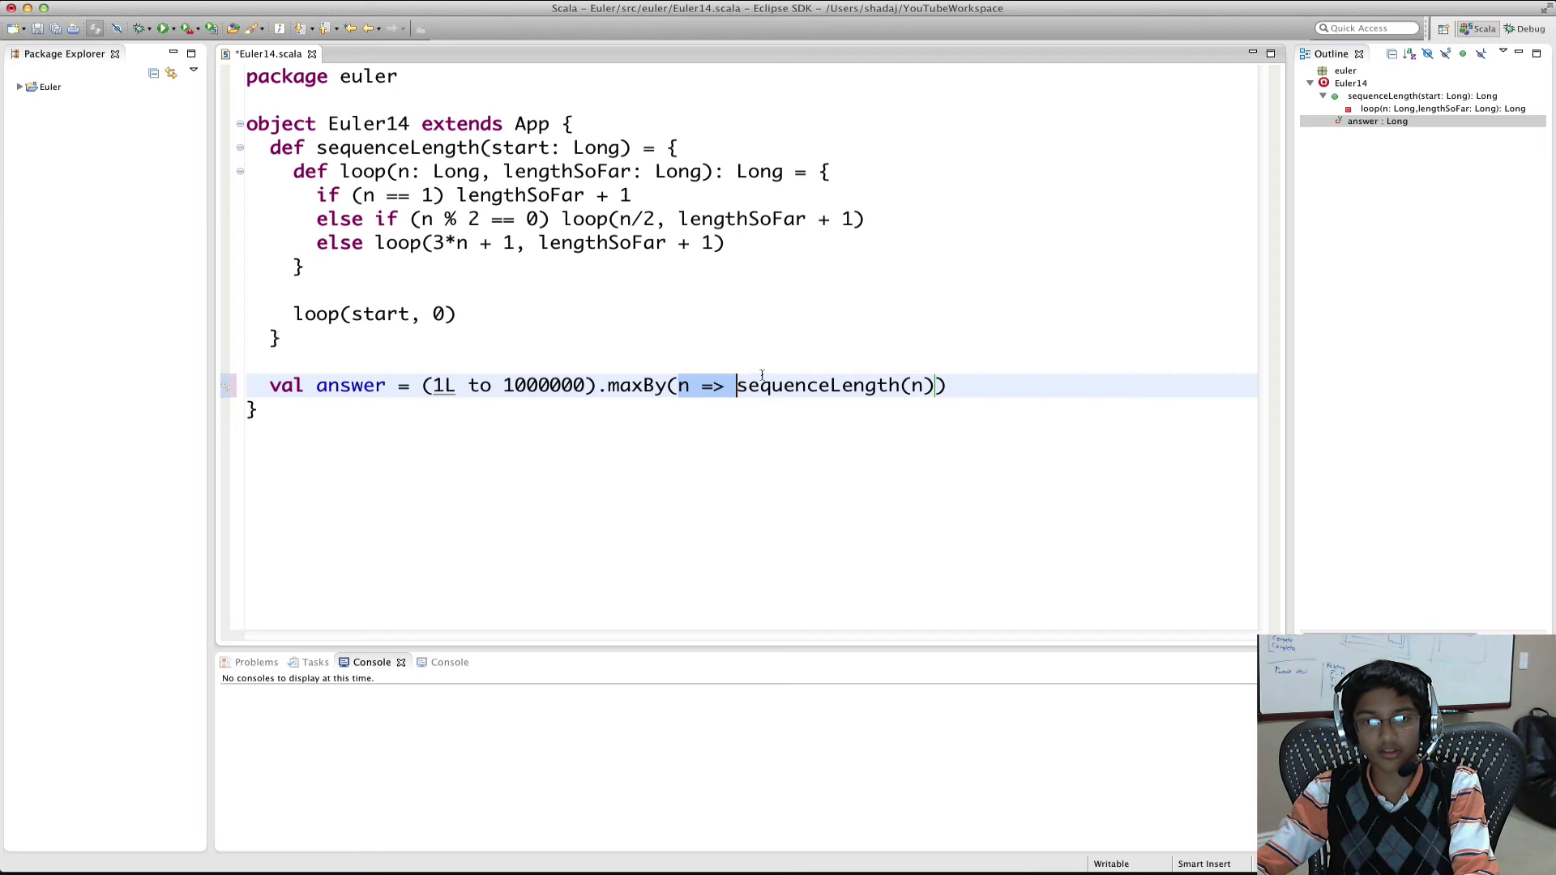
{"action": "key", "text": "BackSpace"}
{"action": "left_click", "coordinate": [873, 386]}
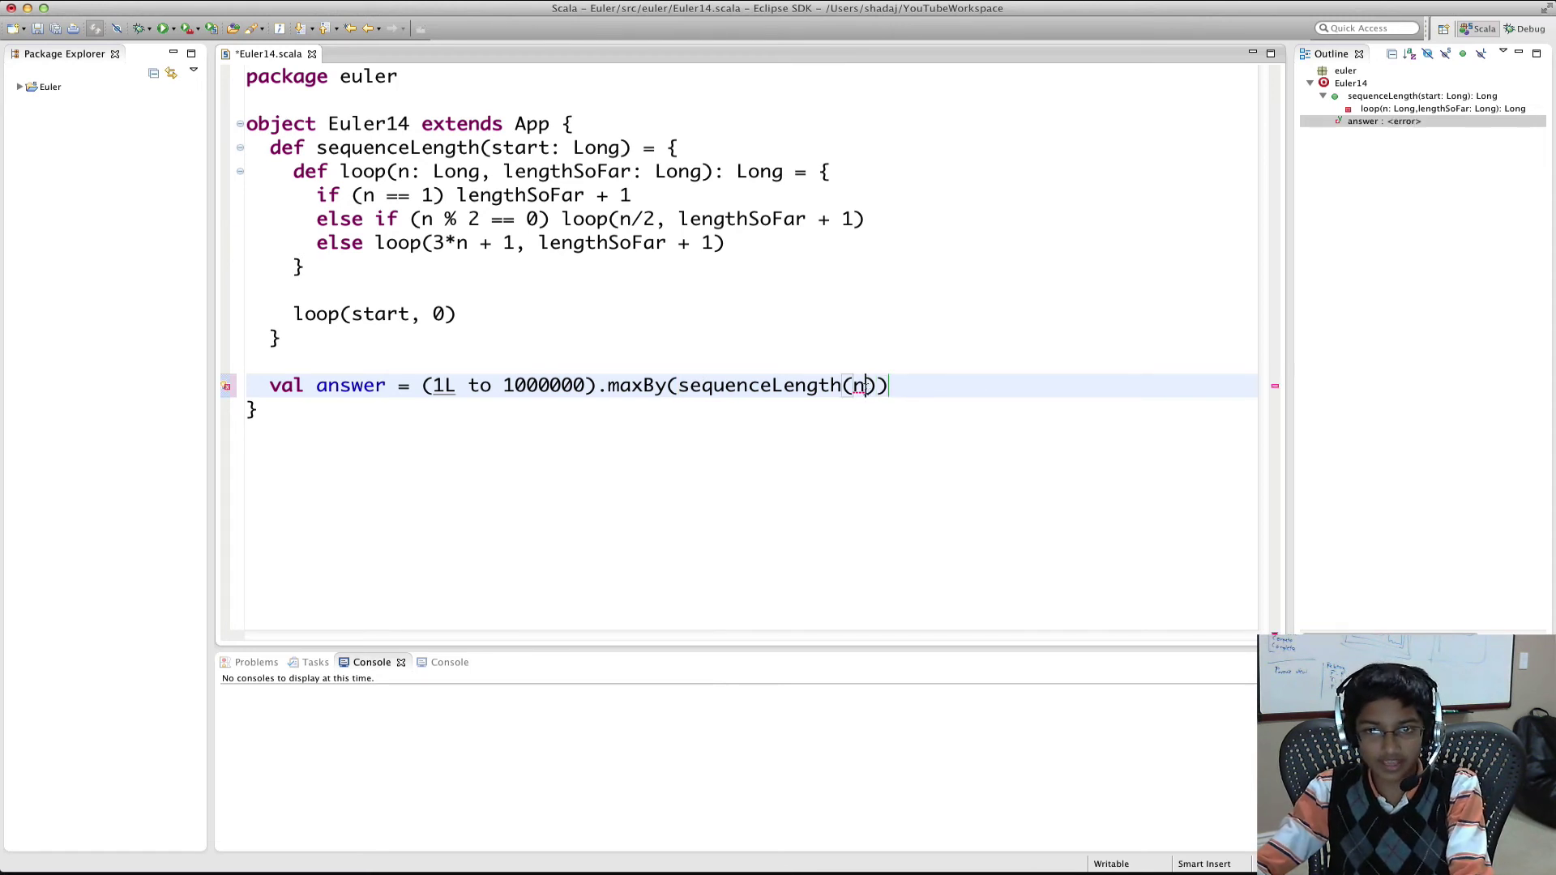
{"action": "key", "text": "BackSpace"}
{"action": "type", "text": "_"}
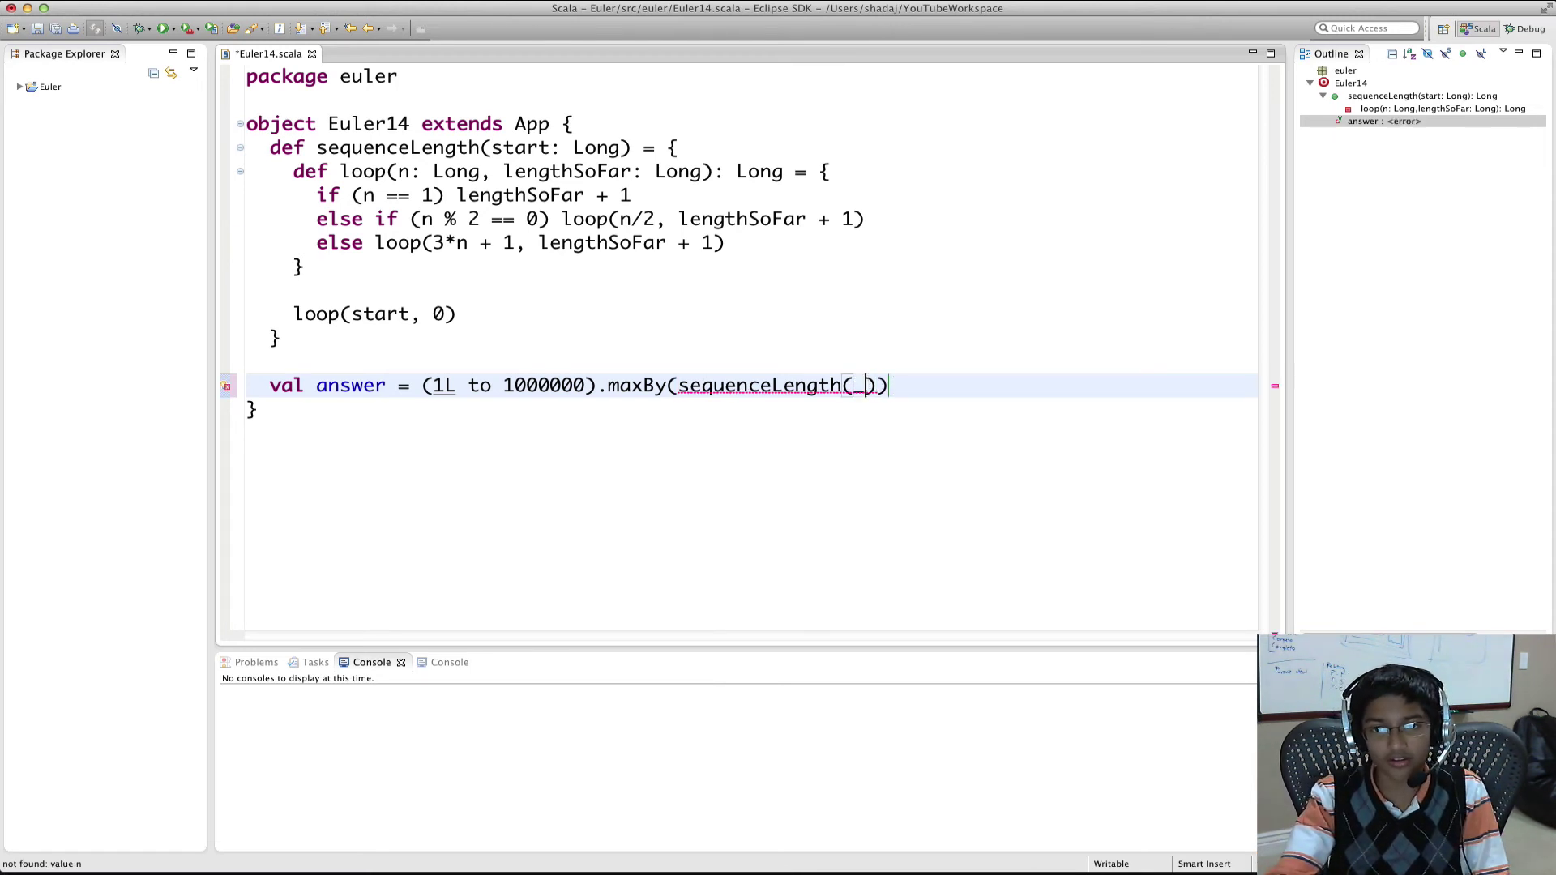
Remove the leftover parentheses so answer reads maxBy(sequenceLength), and save
{"action": "key", "text": "Left"}
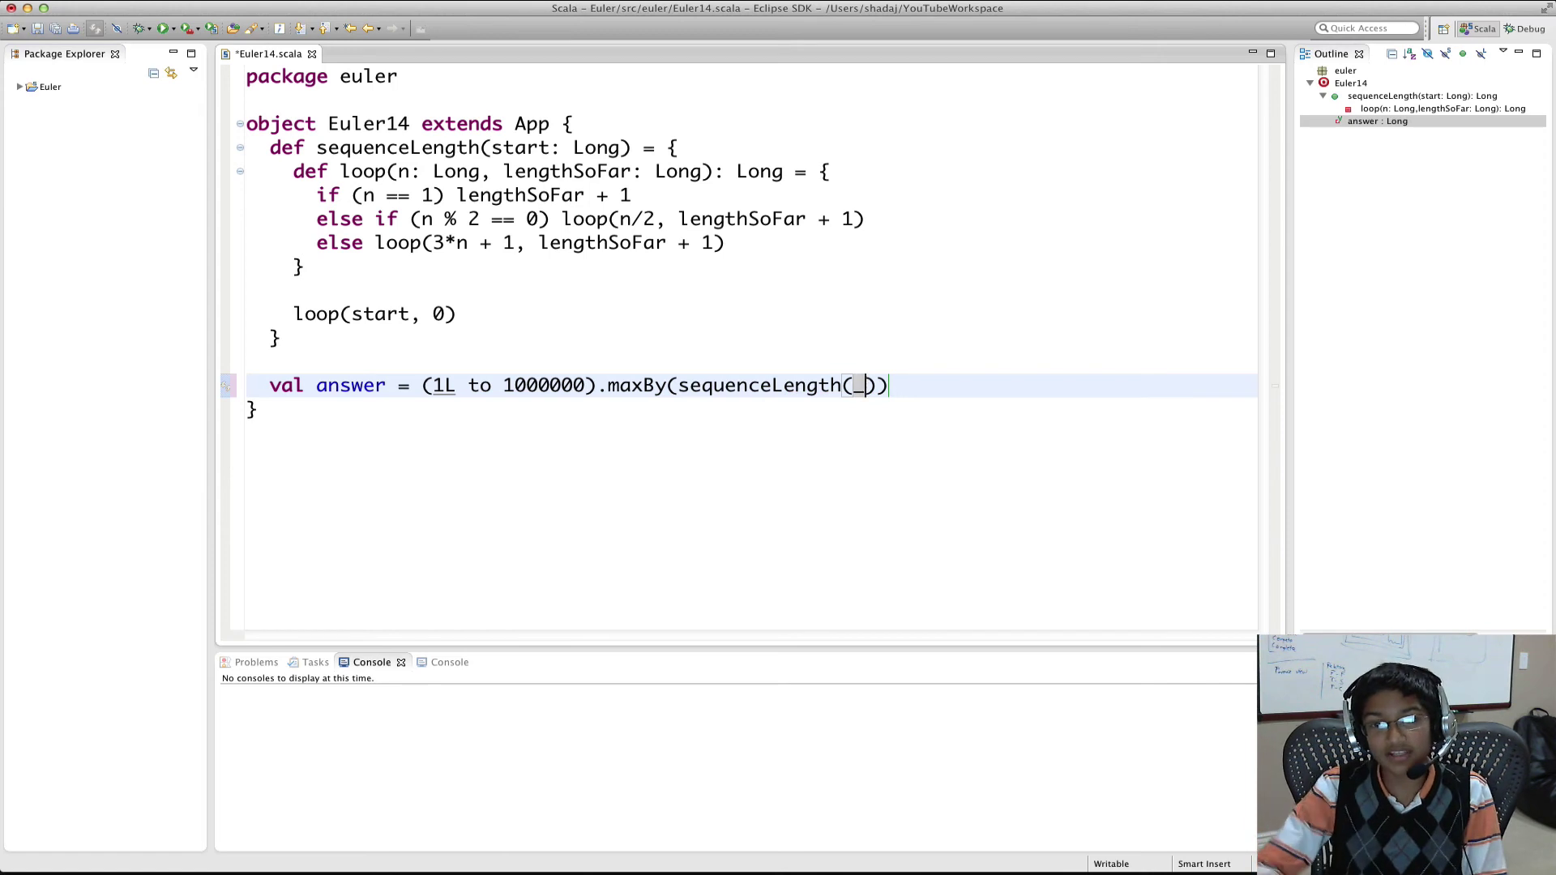
{"action": "key", "text": "Left"}
{"action": "key", "text": "Right"}
{"action": "key", "text": "Right"}
{"action": "key", "text": "Right"}
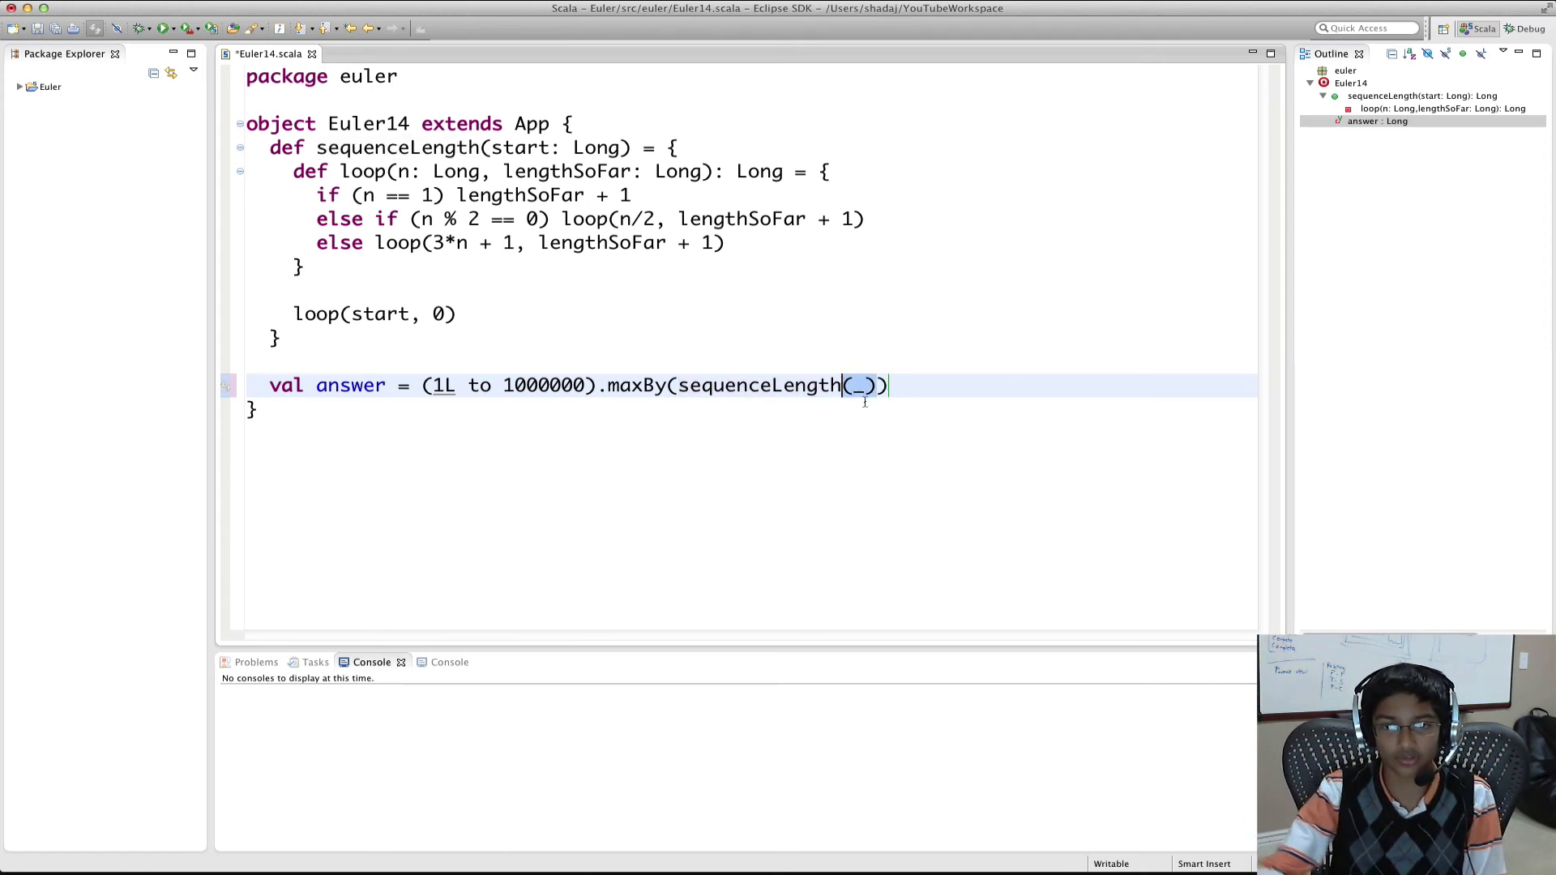
{"action": "key", "text": "BackSpace"}
{"action": "key", "text": "super+s"}
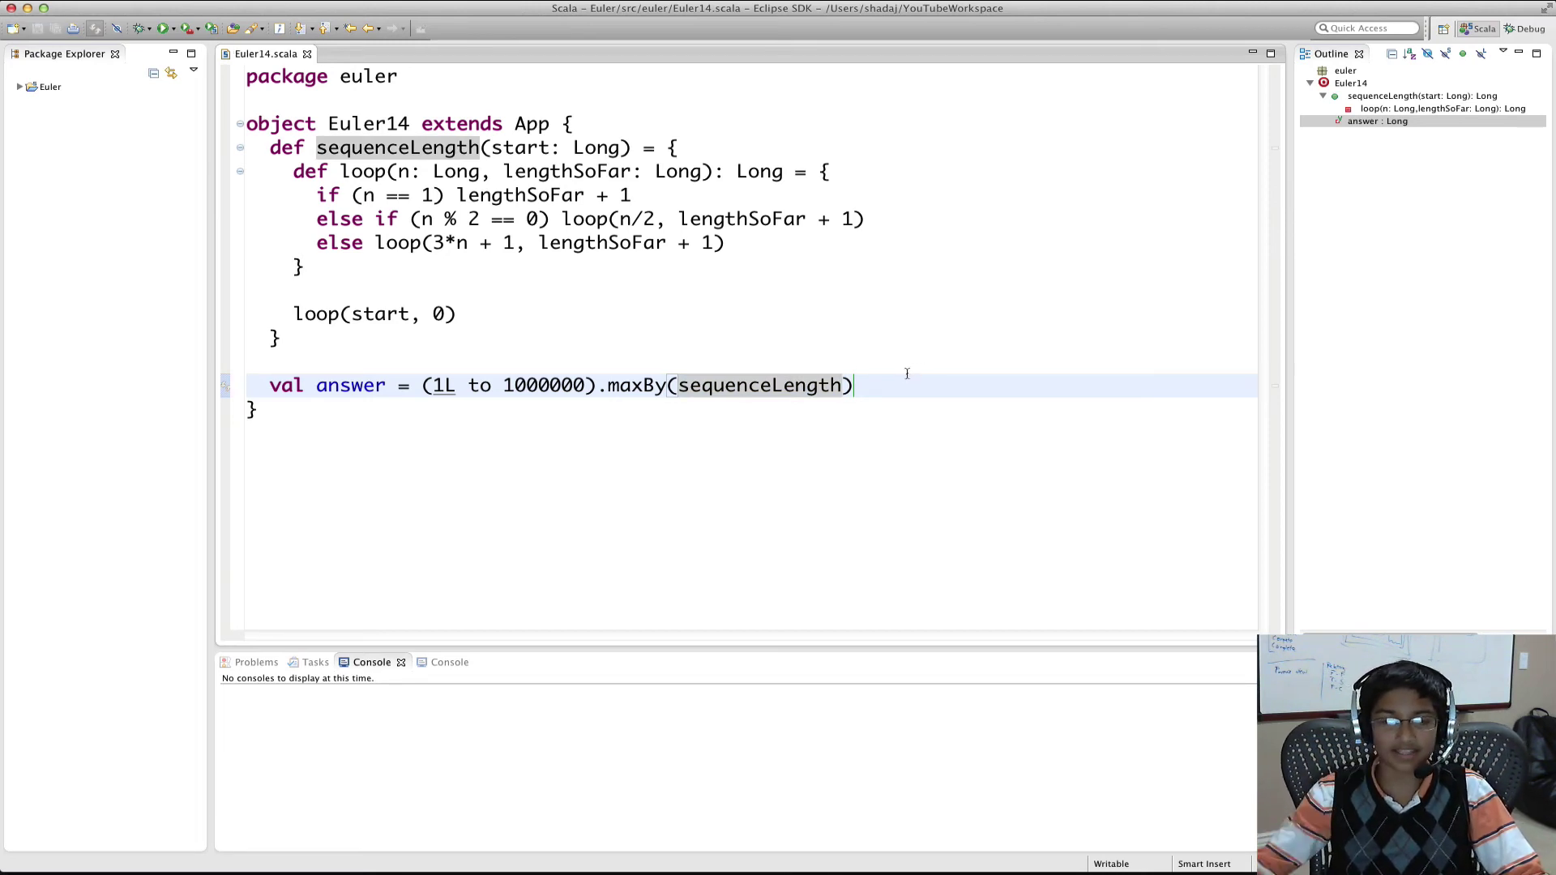
{"action": "left_click", "coordinate": [892, 385]}
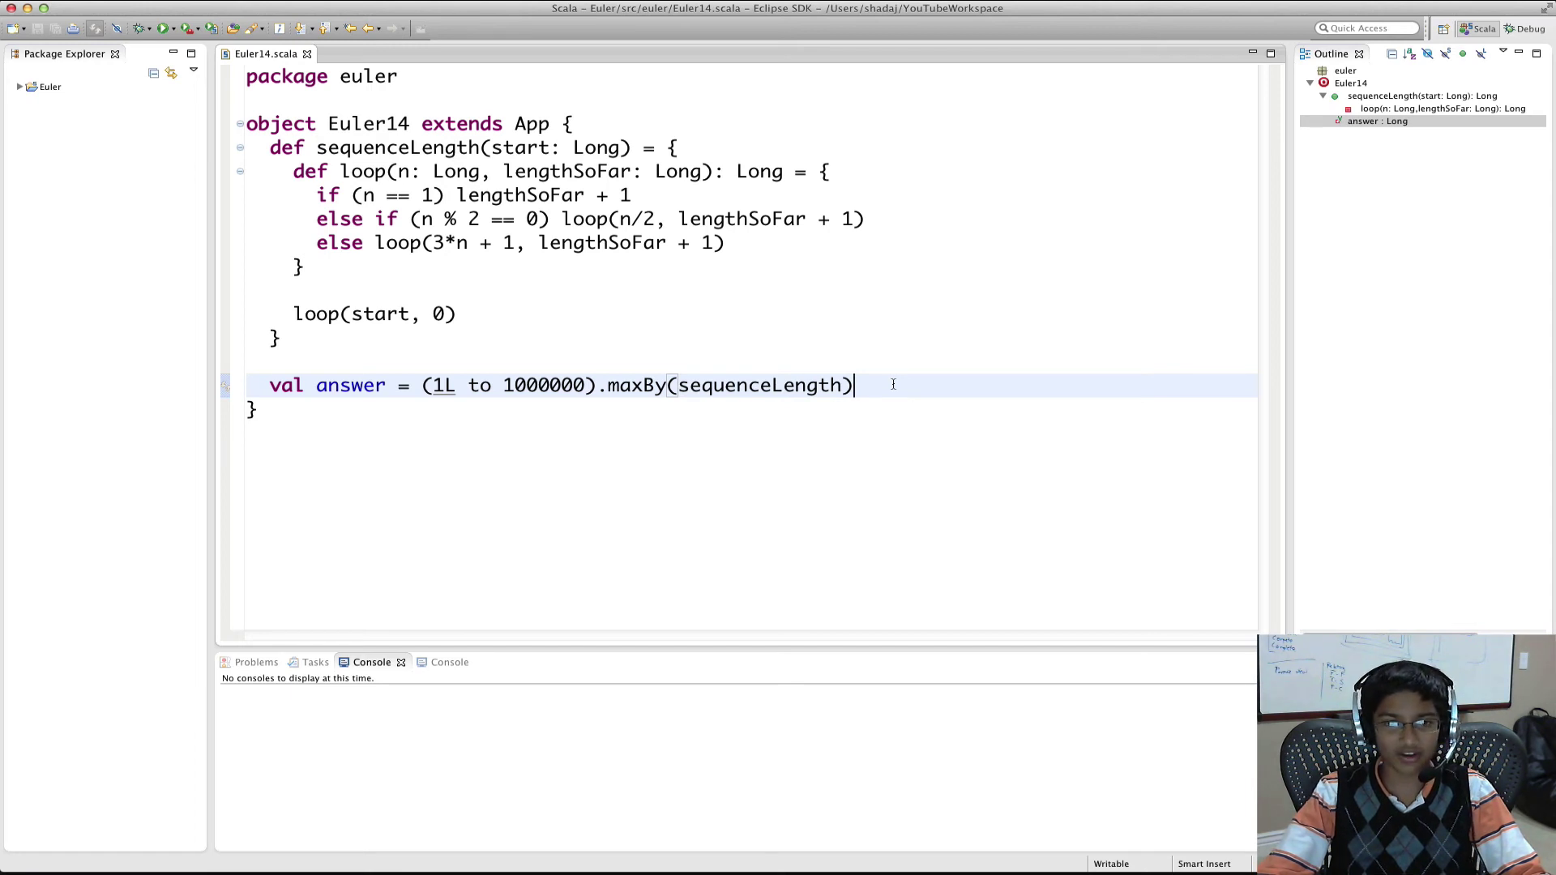
Add println(answer), save, and expand Euler > src > euler in the Package Explorer
{"action": "key", "text": "Return"}
{"action": "key", "text": "Return"}
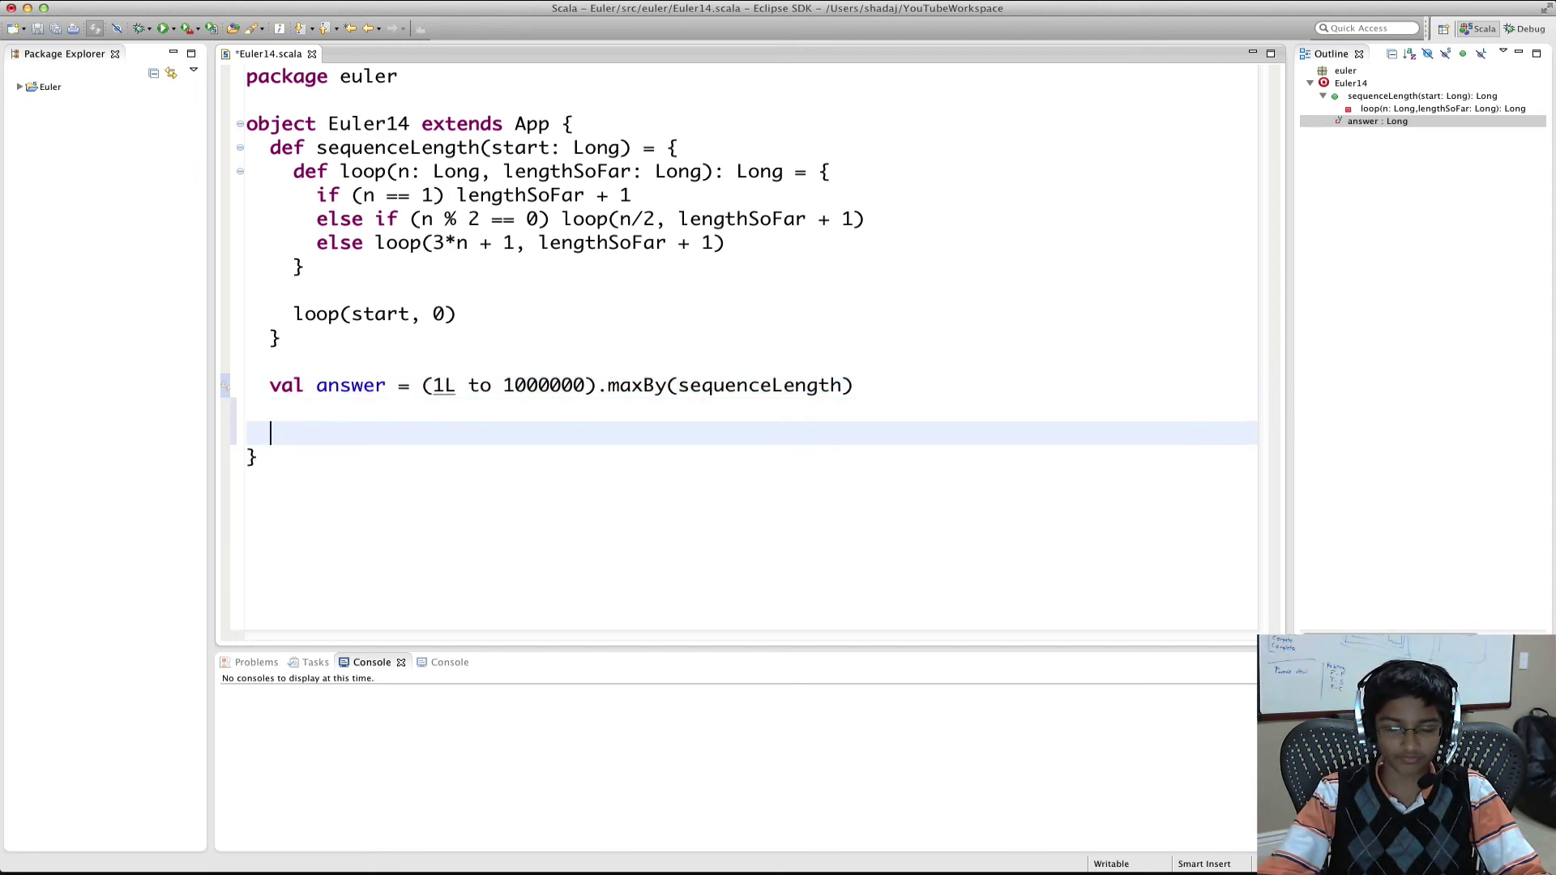
{"action": "type", "text": "prin"}
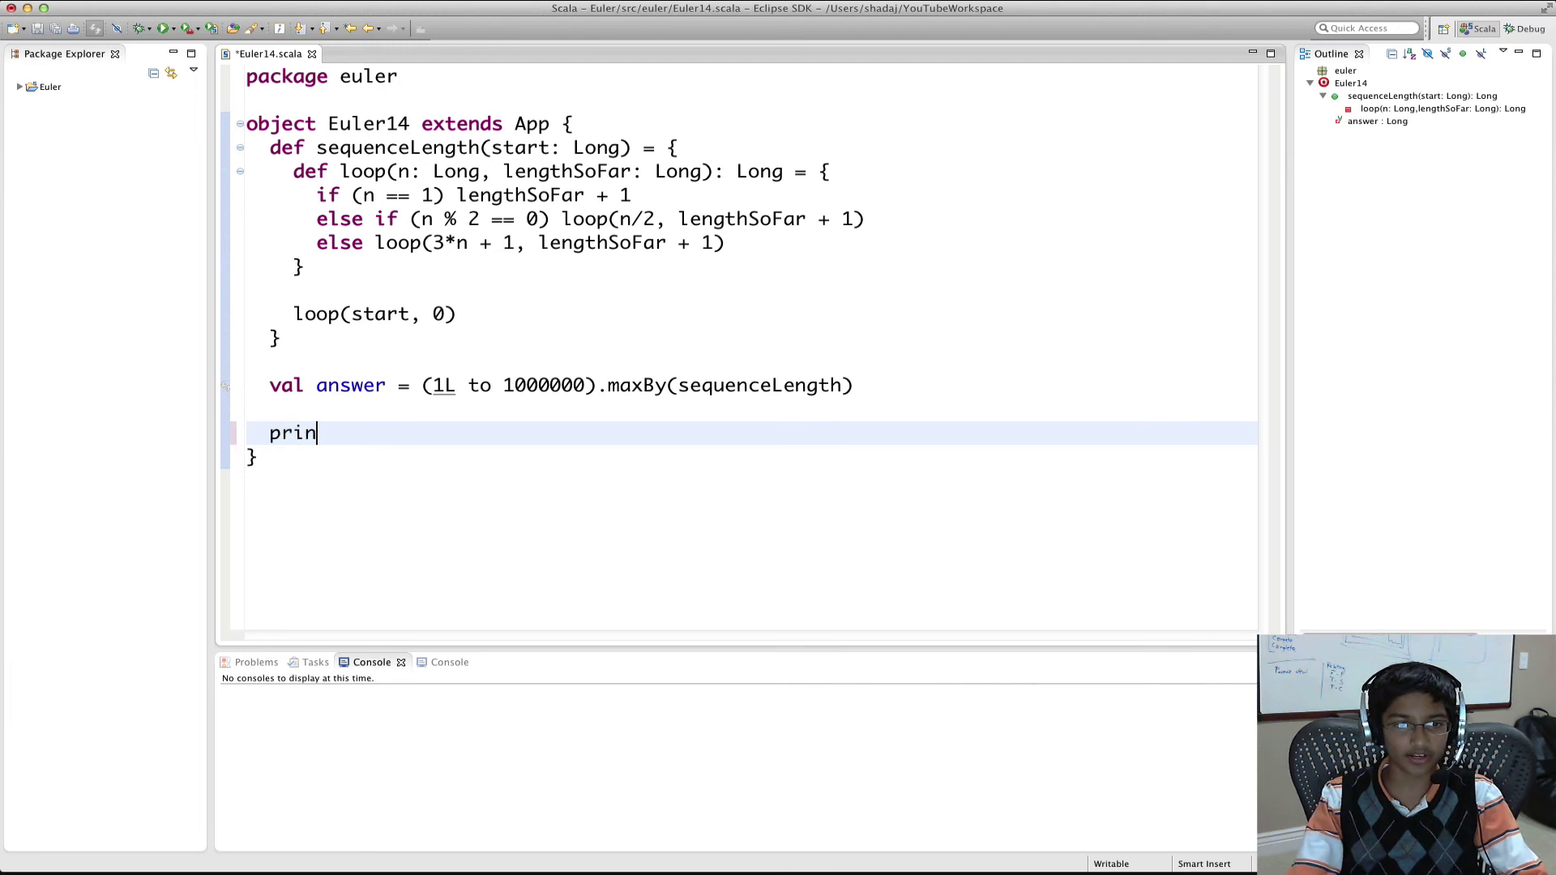
{"action": "type", "text": "tln(ans"}
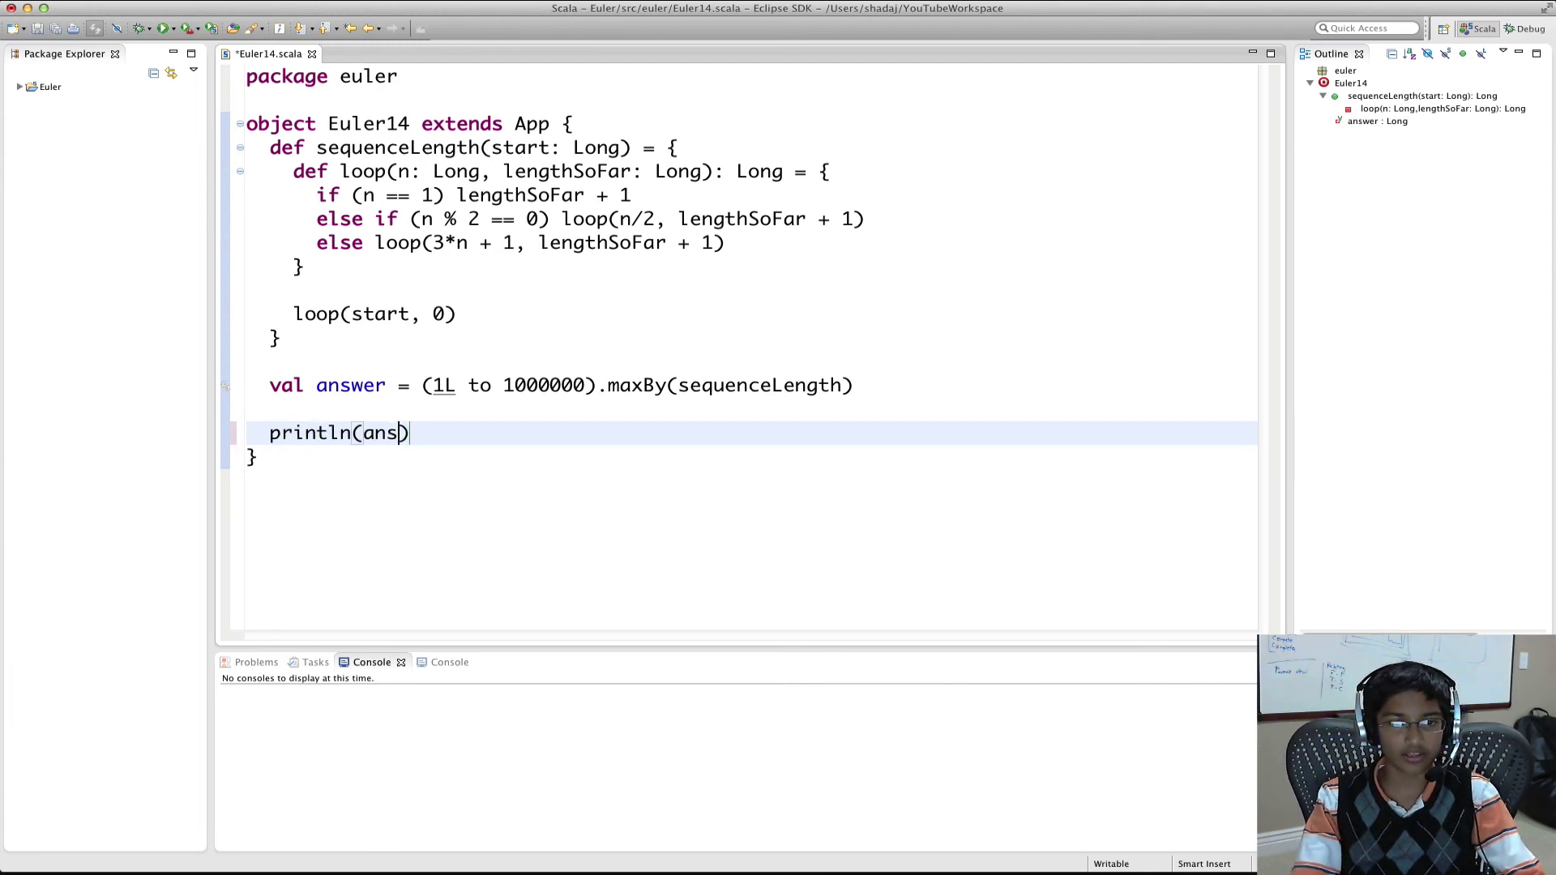
{"action": "type", "text": "wer)"}
{"action": "key", "text": "Left"}
{"action": "key", "text": "super+s"}
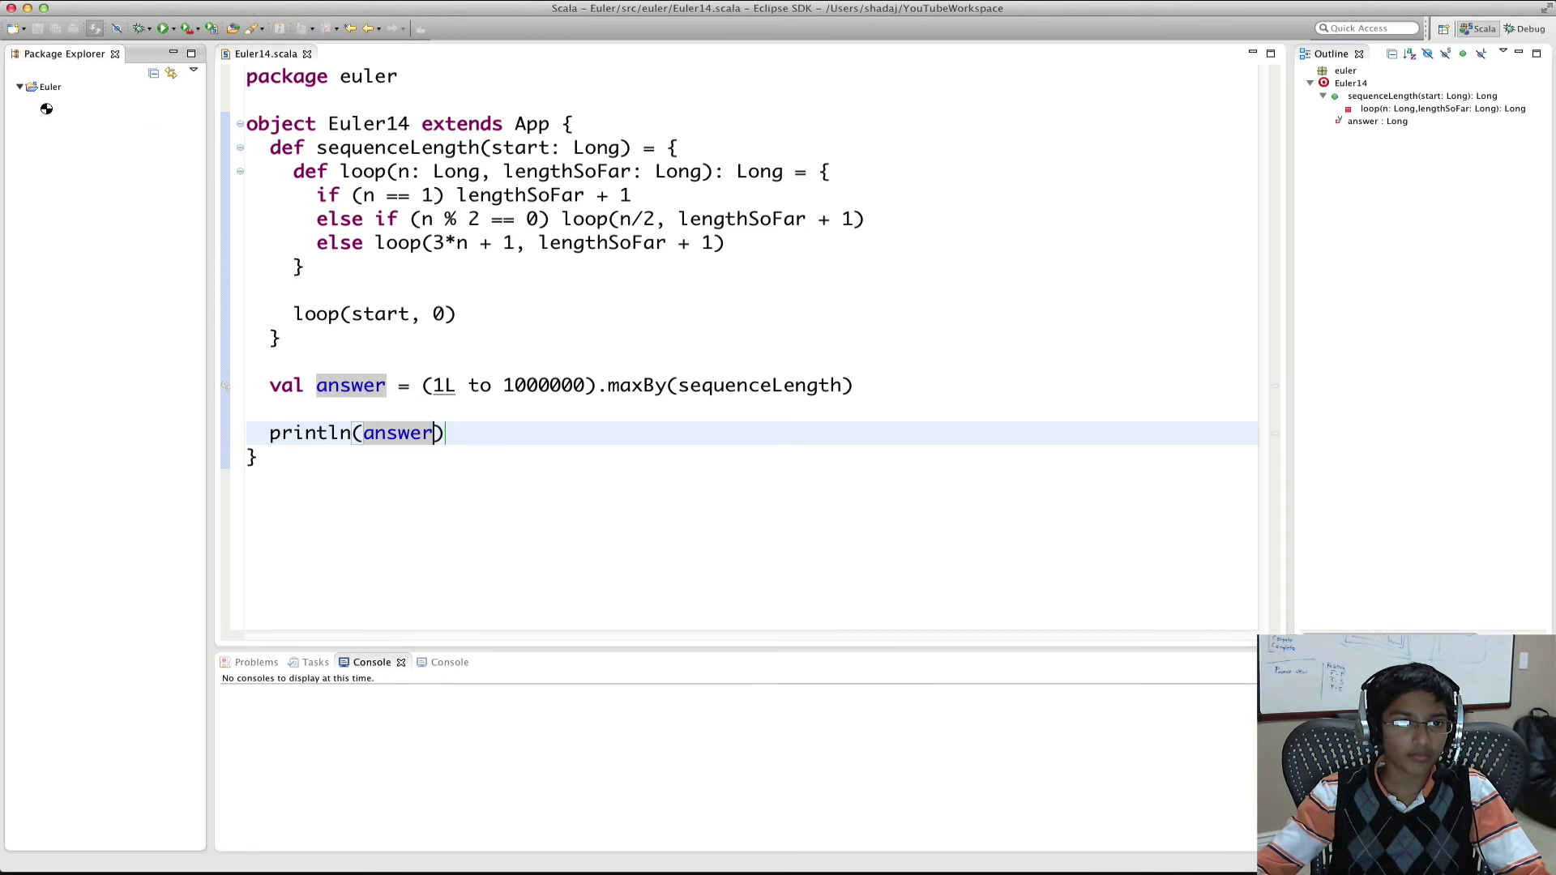
{"action": "left_click", "coordinate": [20, 86]}
{"action": "left_click", "coordinate": [46, 111]}
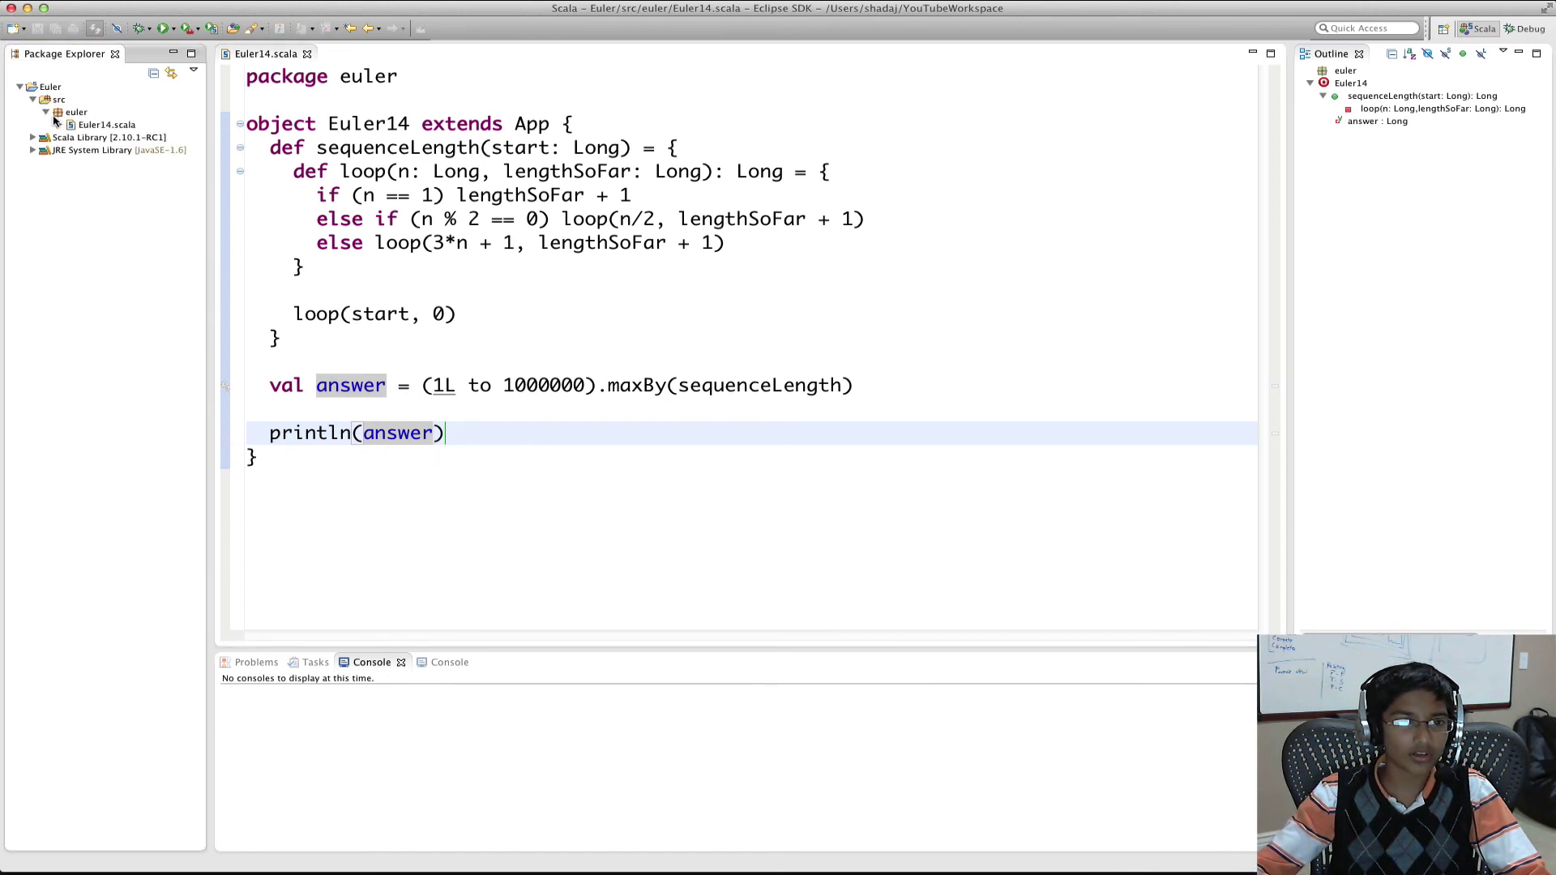
Run Euler14.scala as a Scala Application so the console prints 837799
{"action": "left_click", "coordinate": [91, 125]}
{"action": "right_click", "coordinate": [92, 126]}
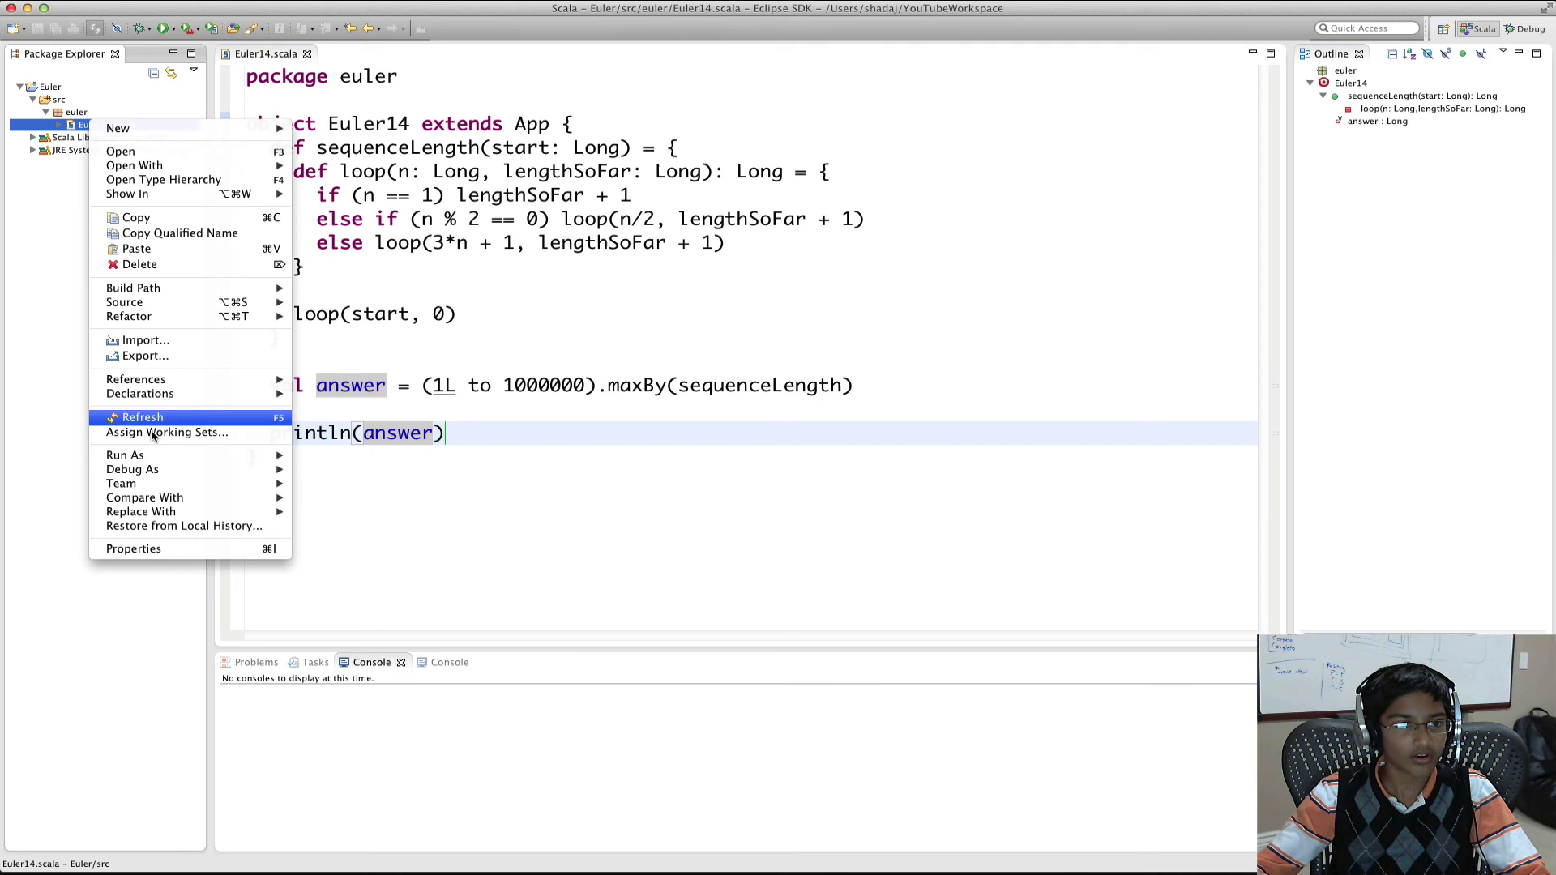
{"action": "mouse_move", "coordinate": [126, 455]}
{"action": "left_click", "coordinate": [389, 472]}
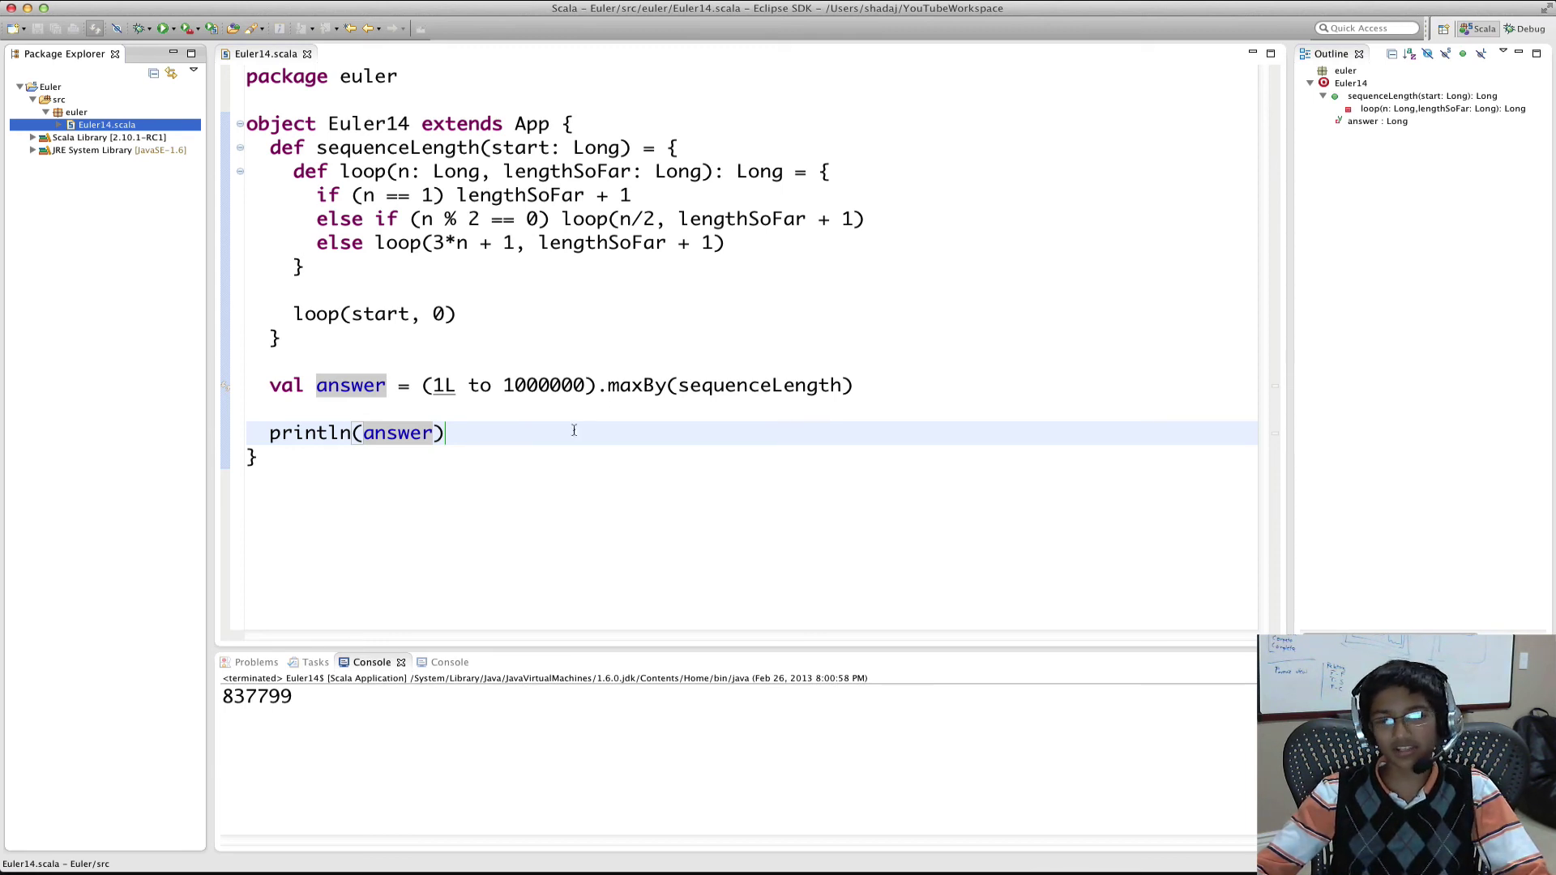
{"action": "left_click", "coordinate": [613, 386]}
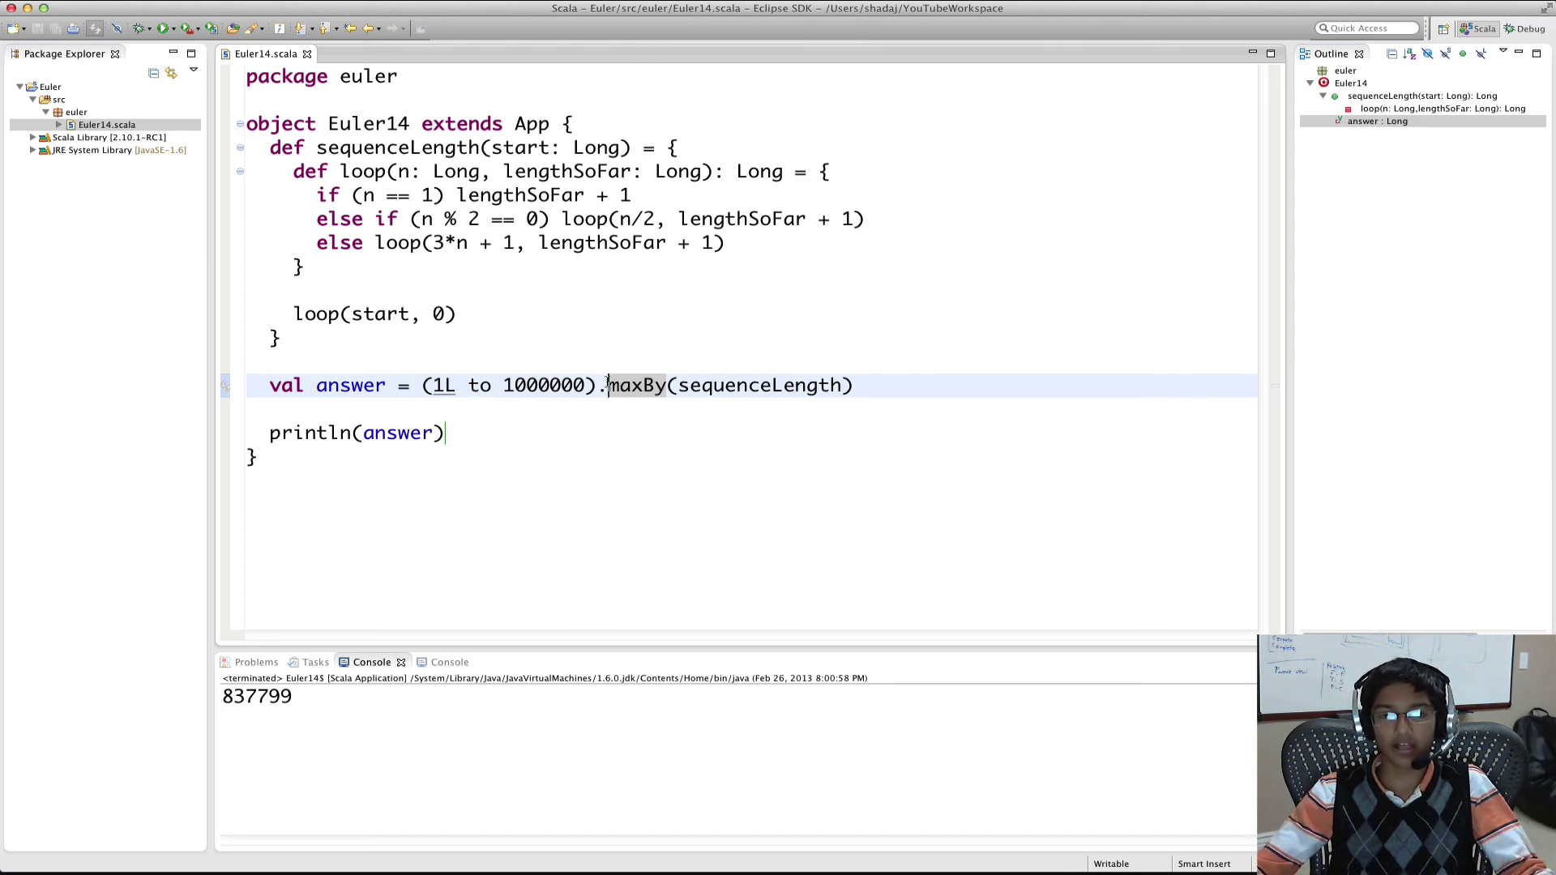
Add par before maxBy so the answer reads (1L to 1000000).par.maxBy(sequenceLength)
{"action": "left_click_drag", "start_coordinate": [607, 386], "coordinate": [847, 385]}
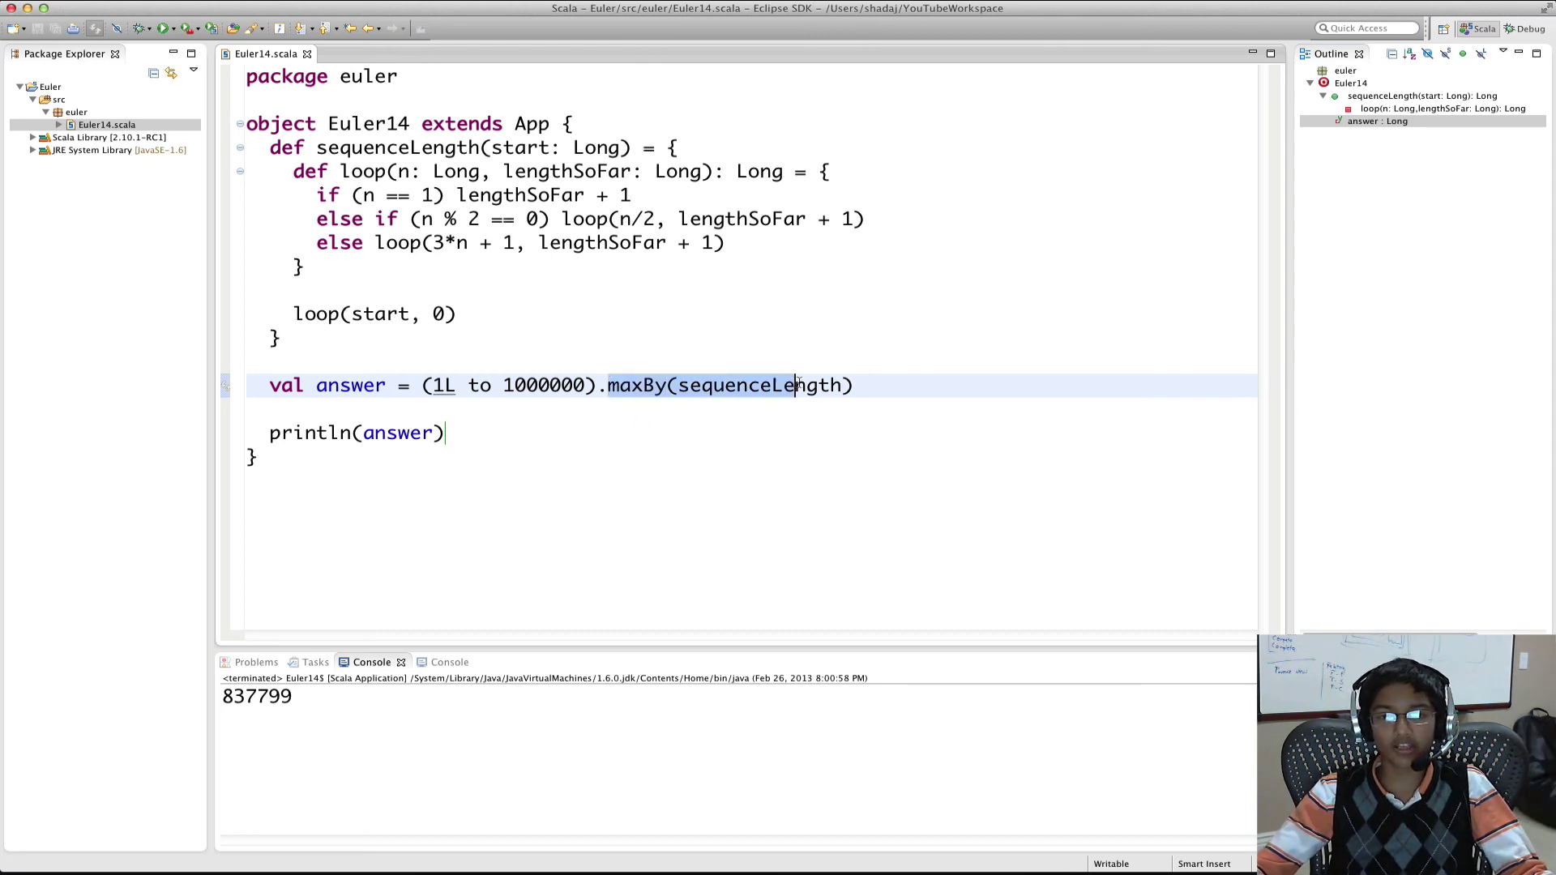
{"action": "left_click", "coordinate": [860, 385]}
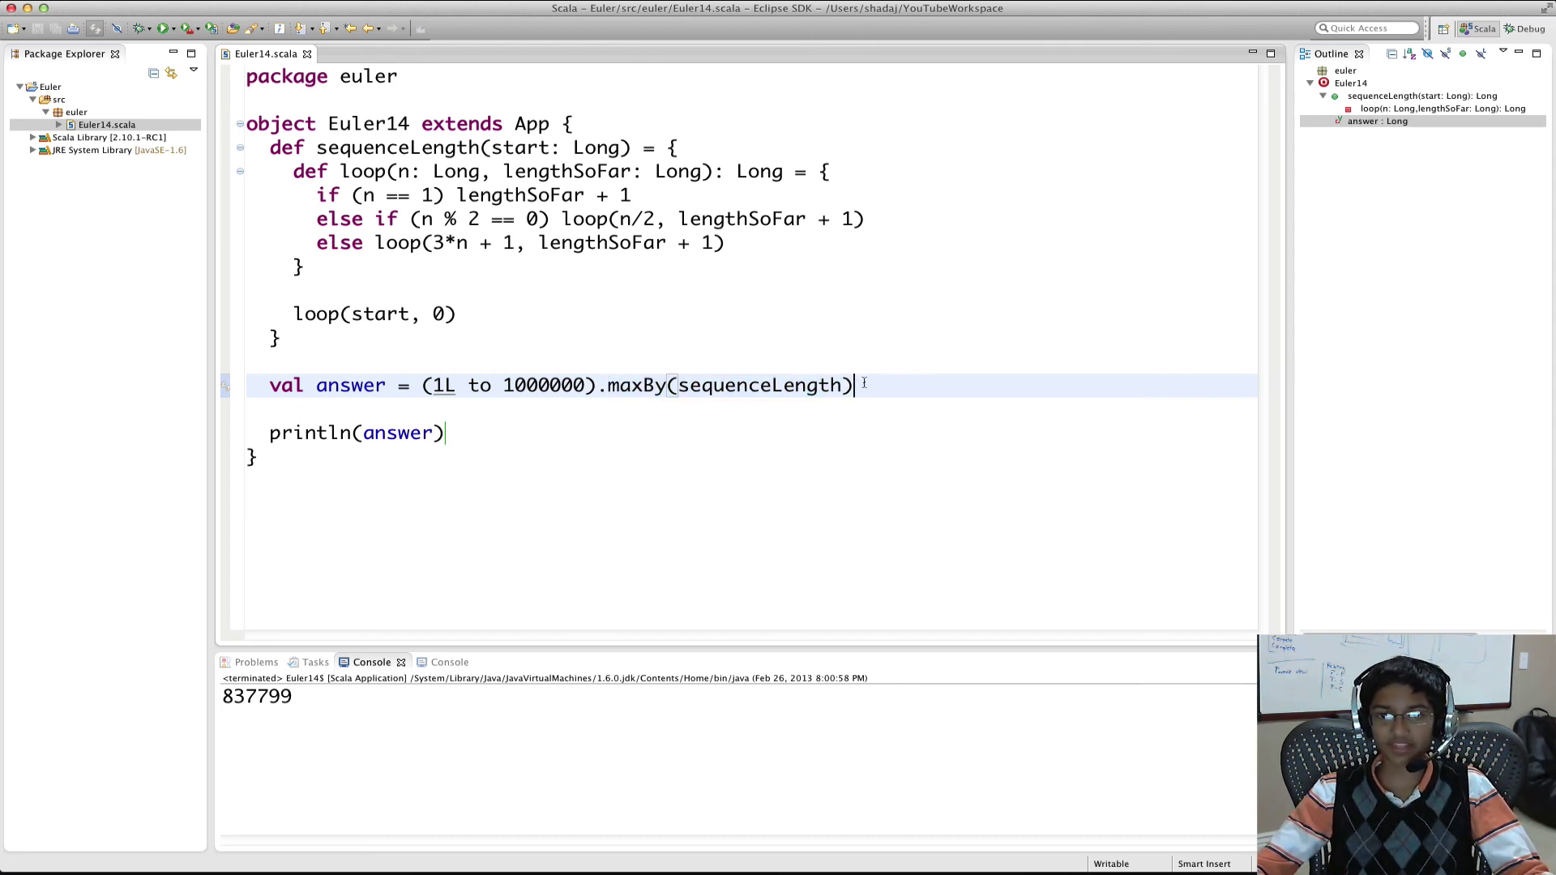
{"action": "left_click", "coordinate": [603, 386]}
{"action": "type", "text": "par."}
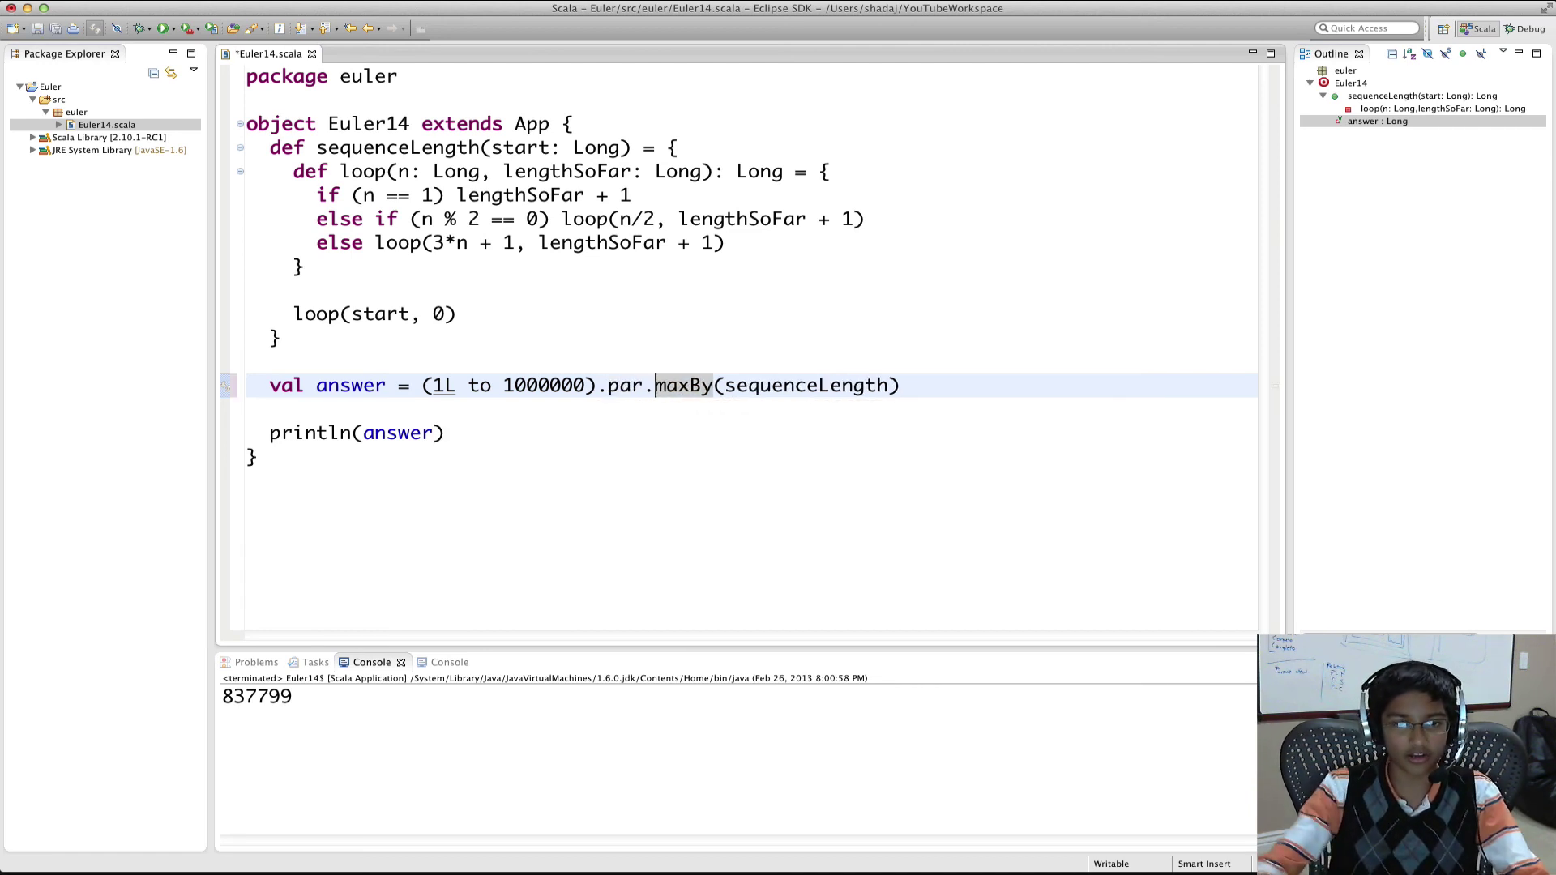
{"action": "key", "text": "Escape"}
{"action": "key", "text": "Left"}
{"action": "key", "text": "Left"}
{"action": "key", "text": "Left"}
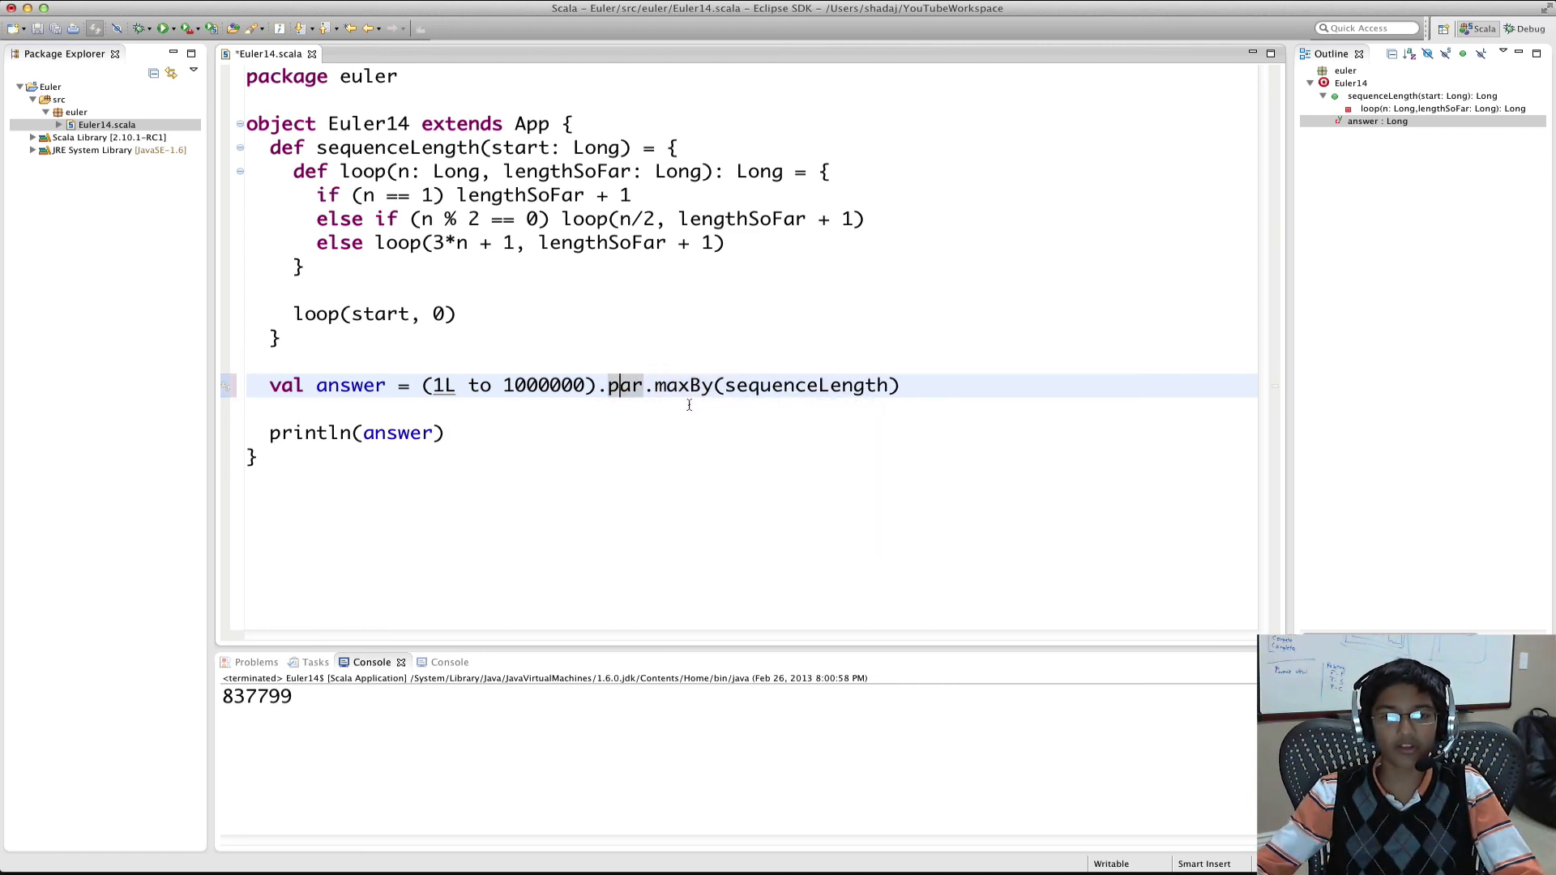
{"action": "left_click", "coordinate": [666, 385]}
{"action": "mouse_move", "coordinate": [684, 385]}
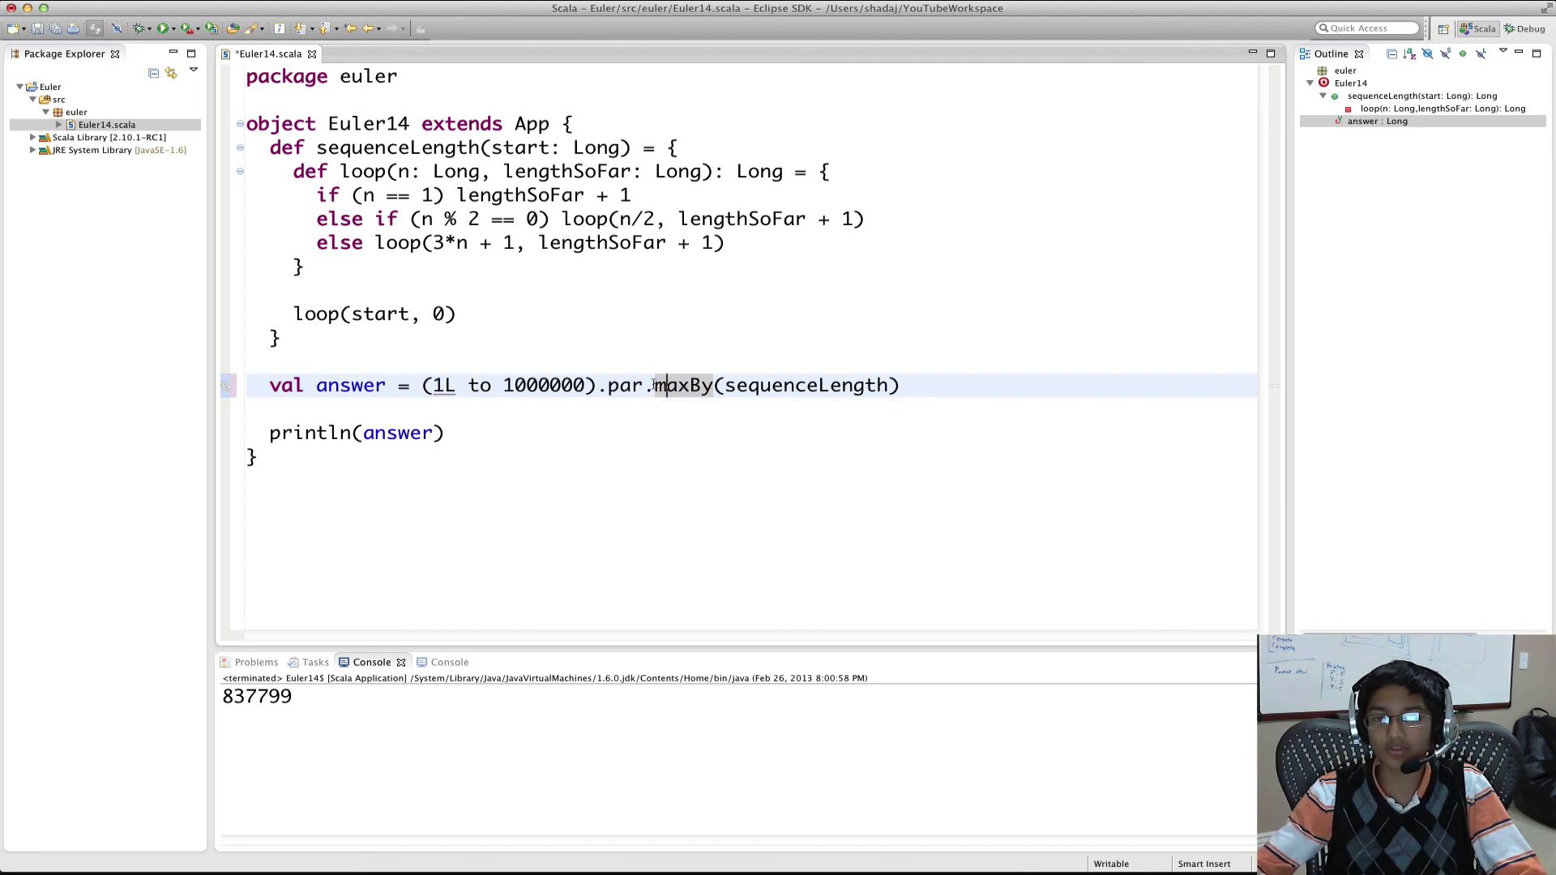
{"action": "left_click_drag", "start_coordinate": [654, 385], "coordinate": [905, 386]}
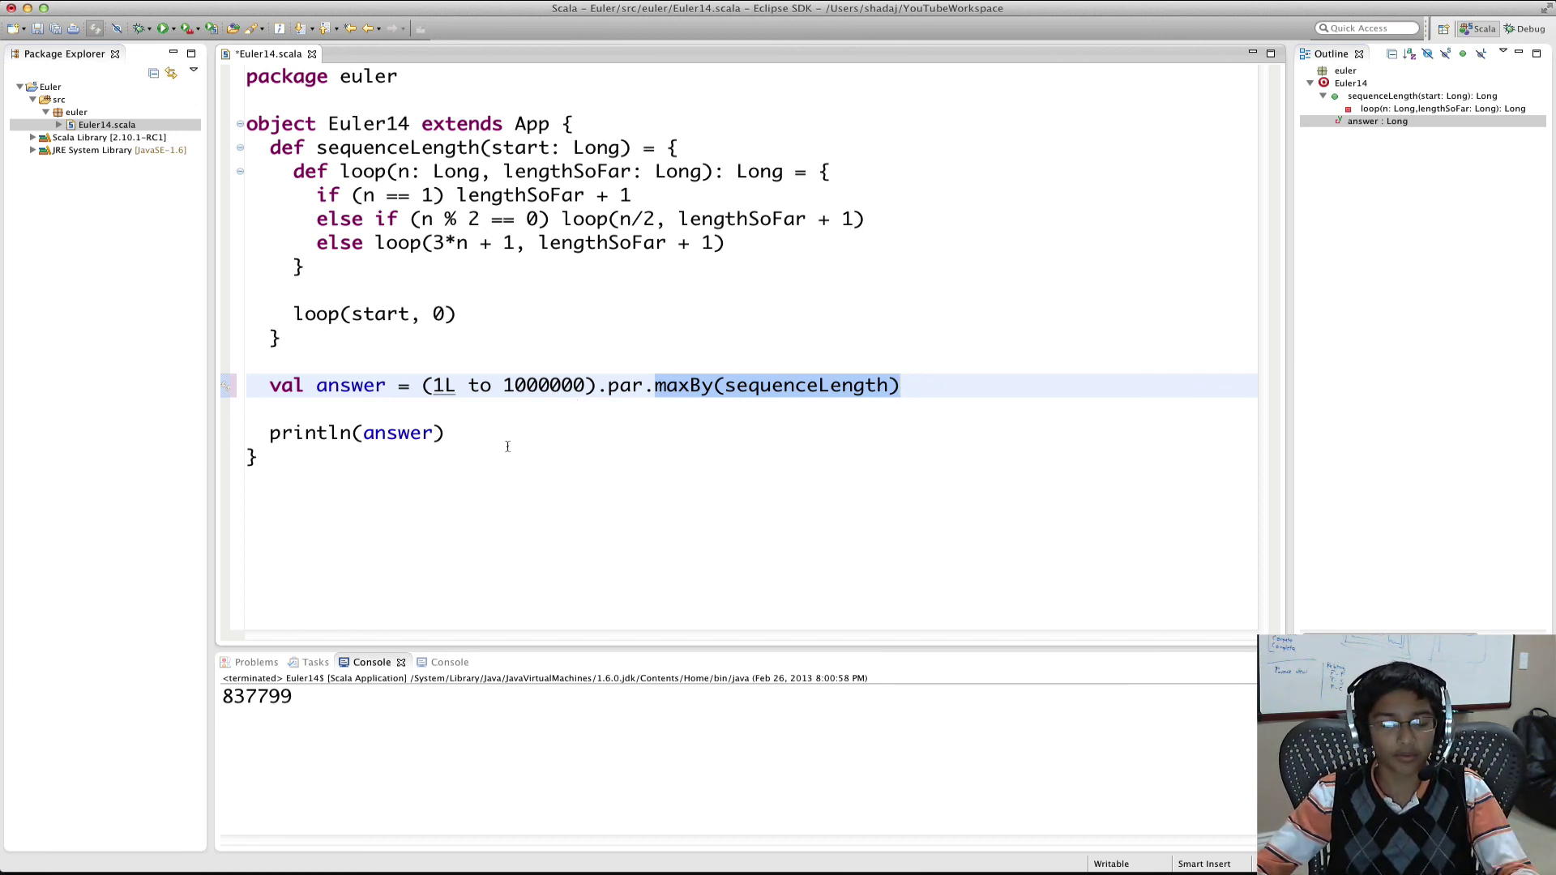
{"action": "left_click", "coordinate": [389, 360]}
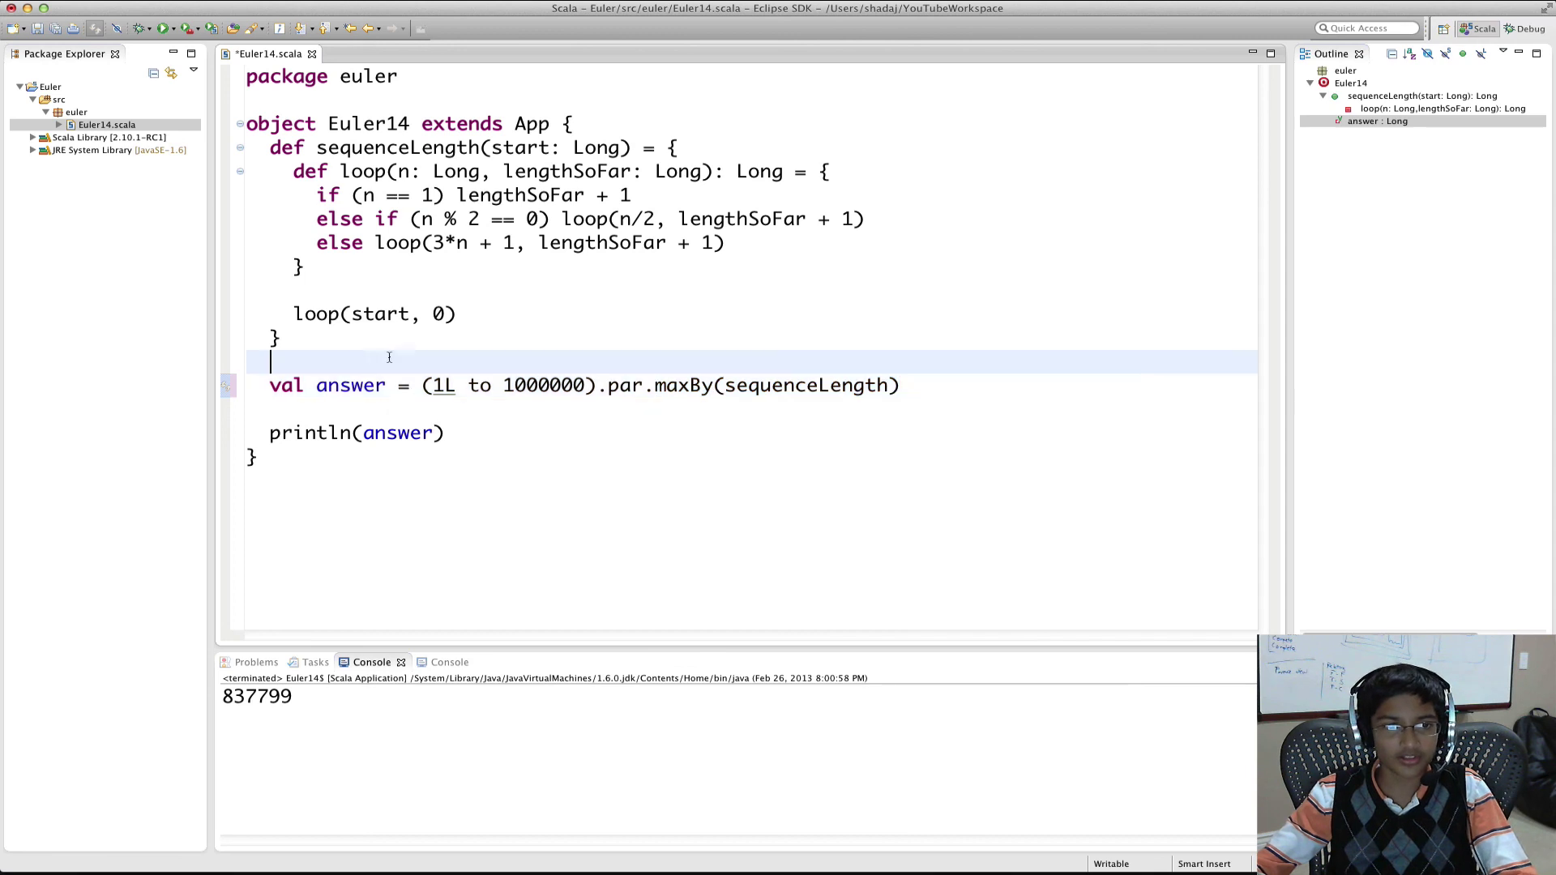
Relaunch the parallel Euler14.scala as a Scala Application
{"action": "left_click", "coordinate": [99, 125]}
{"action": "right_click", "coordinate": [100, 126]}
{"action": "mouse_move", "coordinate": [135, 459]}
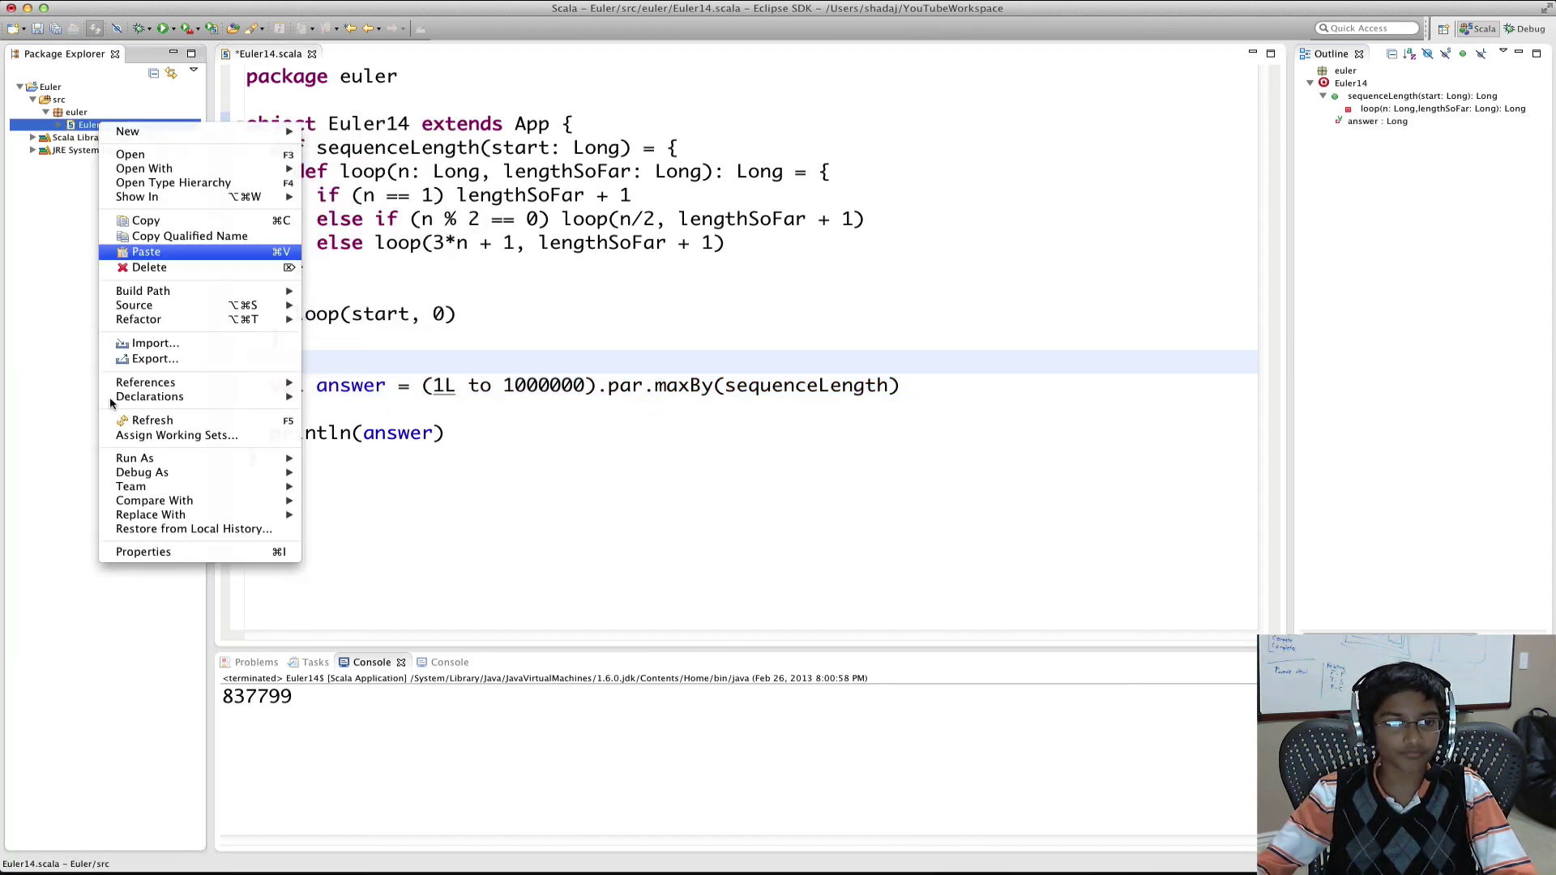
{"action": "left_click", "coordinate": [377, 475]}
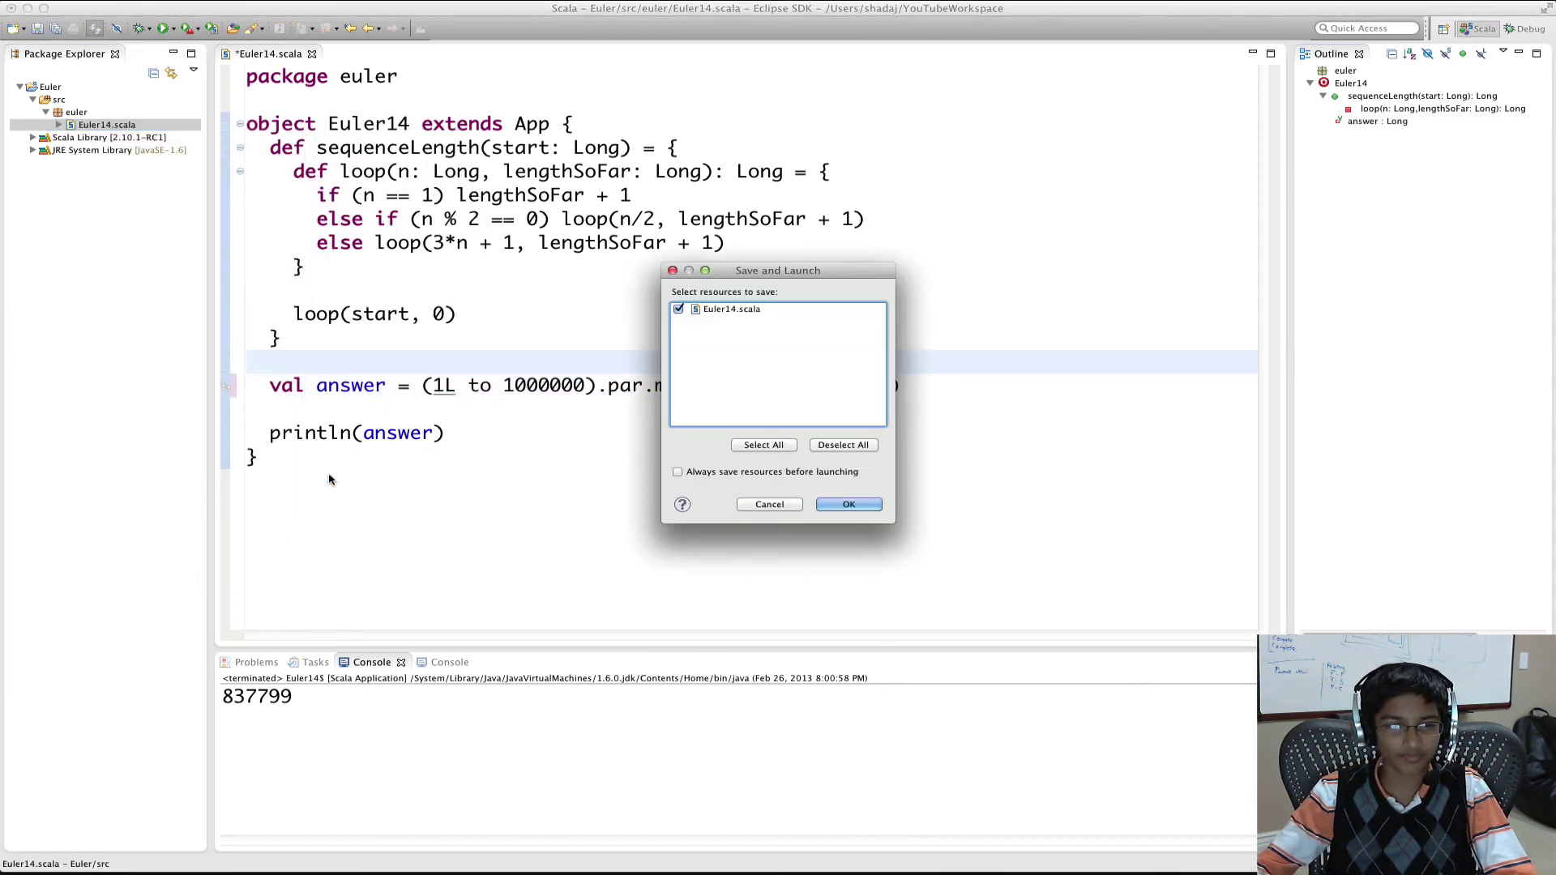